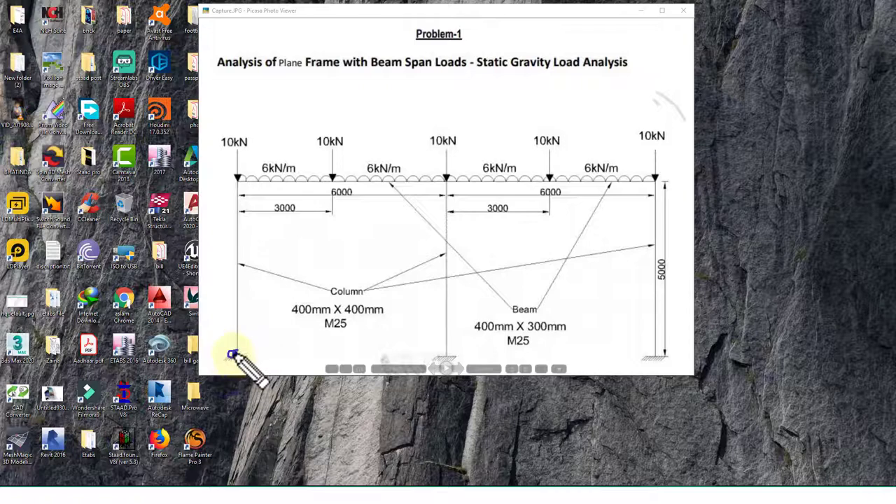
Create Space project Structure1 in Meter and KiloNewton, overwriting the existing file, with Add Beam.
left_click(522, 496)
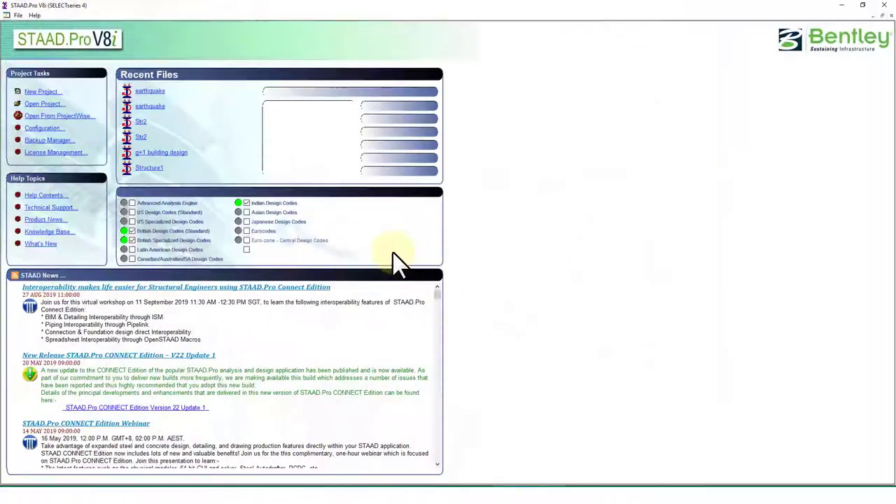
left_click(71, 95)
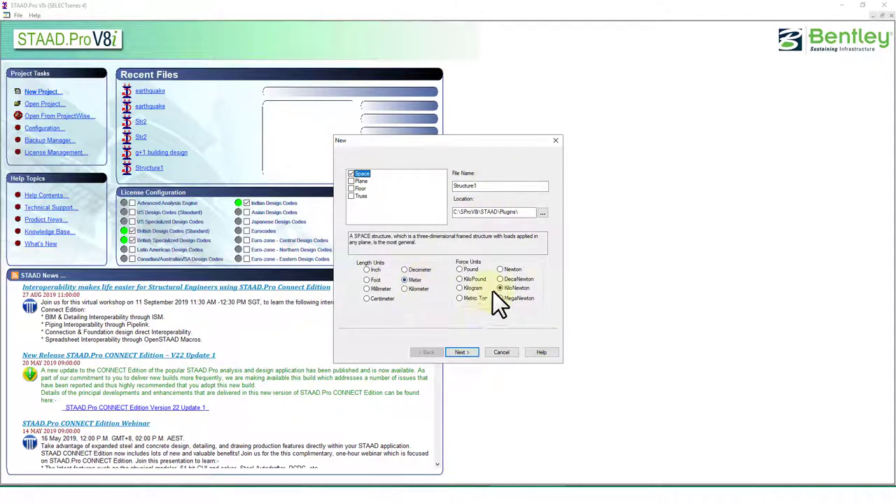
left_click(462, 352)
left_click(473, 274)
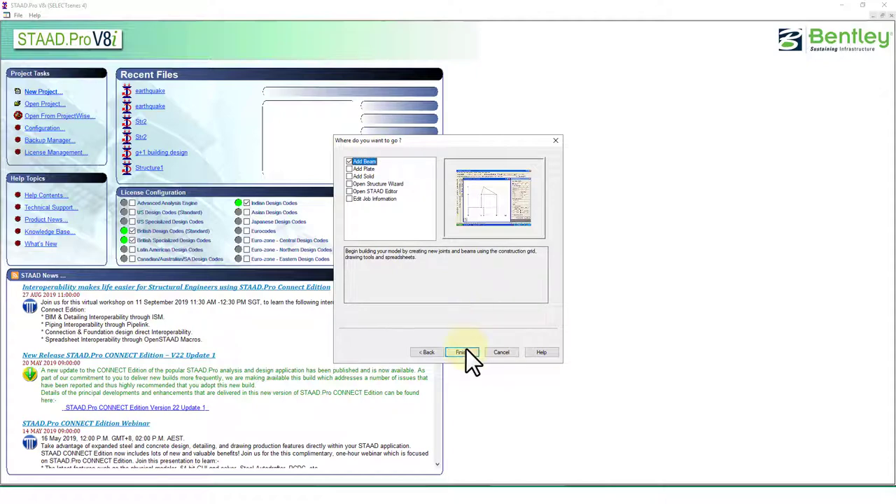
left_click(466, 350)
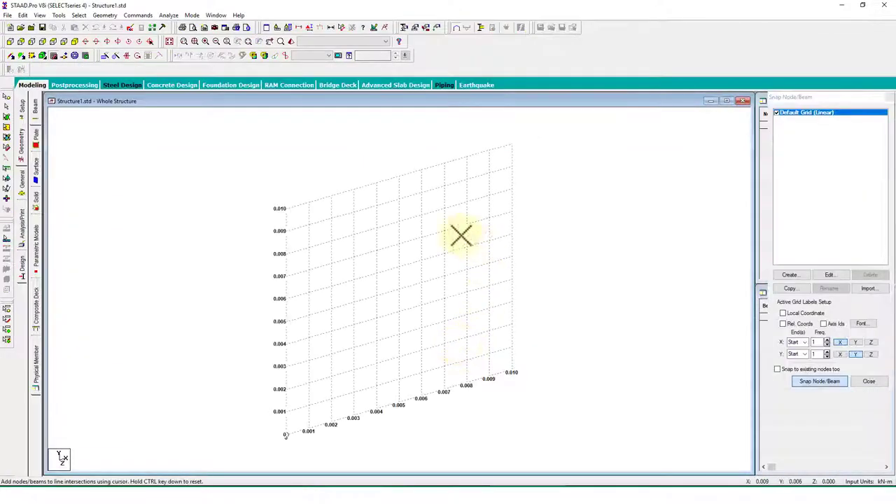
Snap node 1 at the origin (0, 0, 0), close the Snap Node/Beam panel and select it.
left_click(286, 434)
left_click(512, 145)
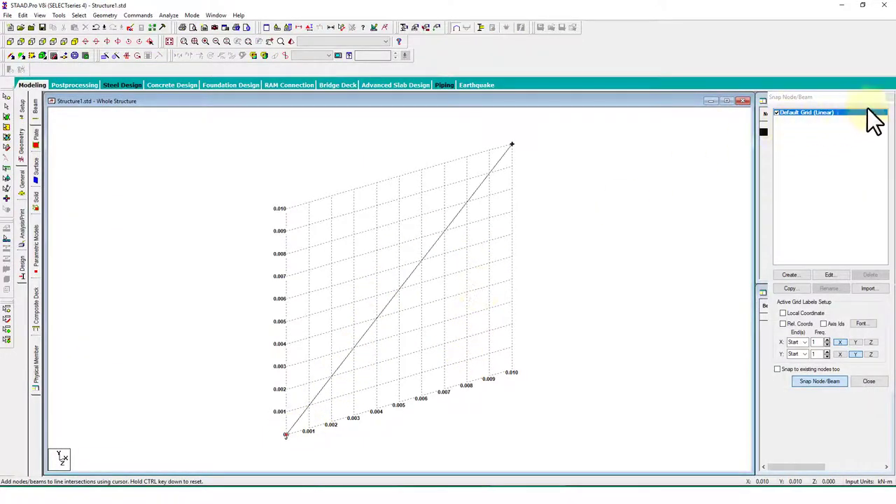
left_click(888, 97)
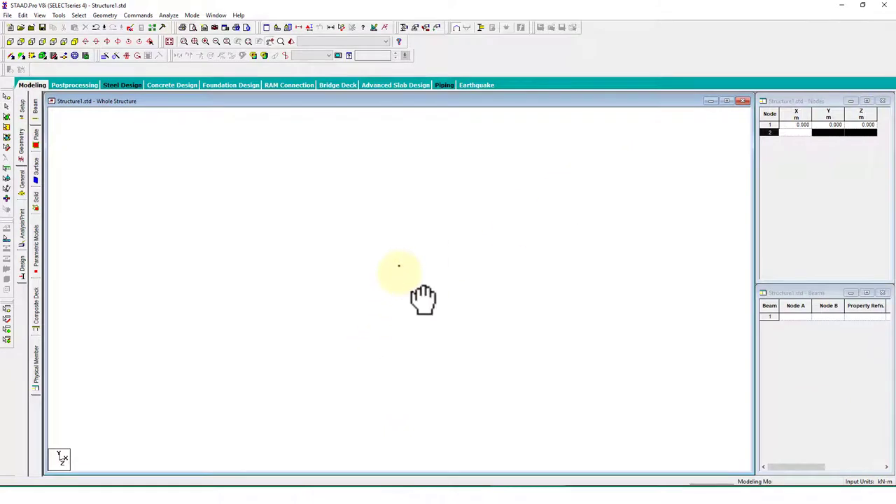
left_click_drag(413, 219, 372, 226)
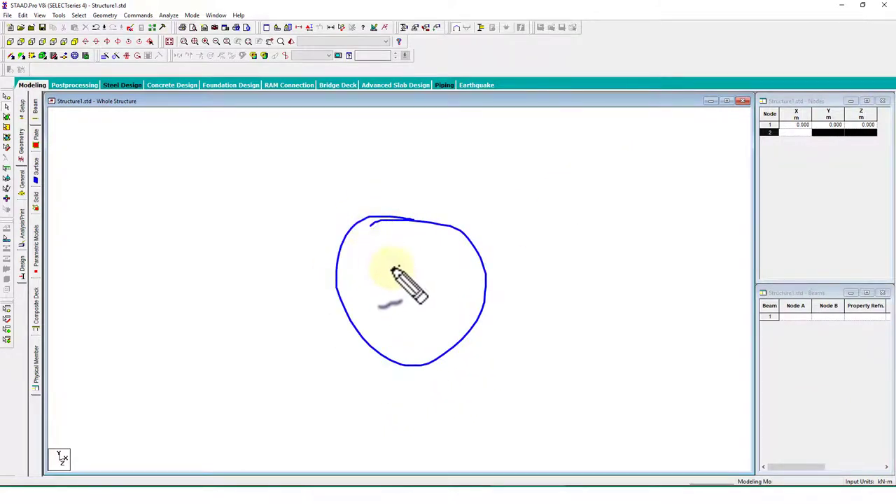
key("Escape")
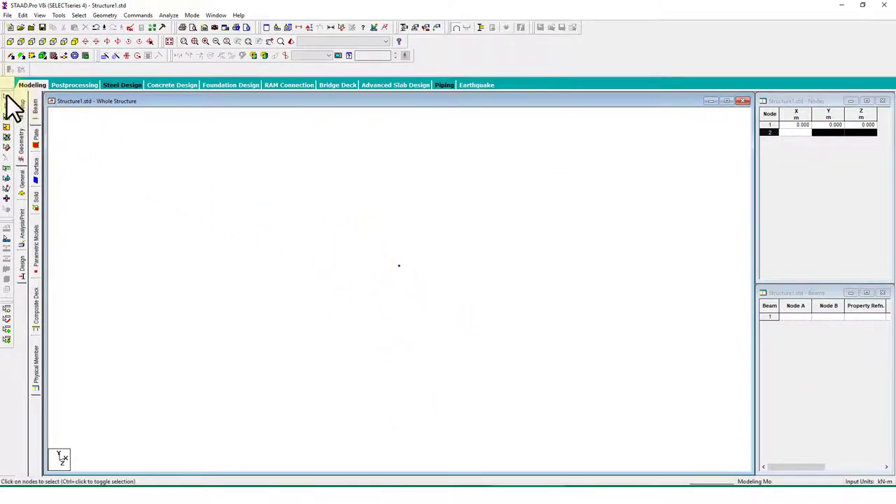
left_click_drag(387, 246, 427, 297)
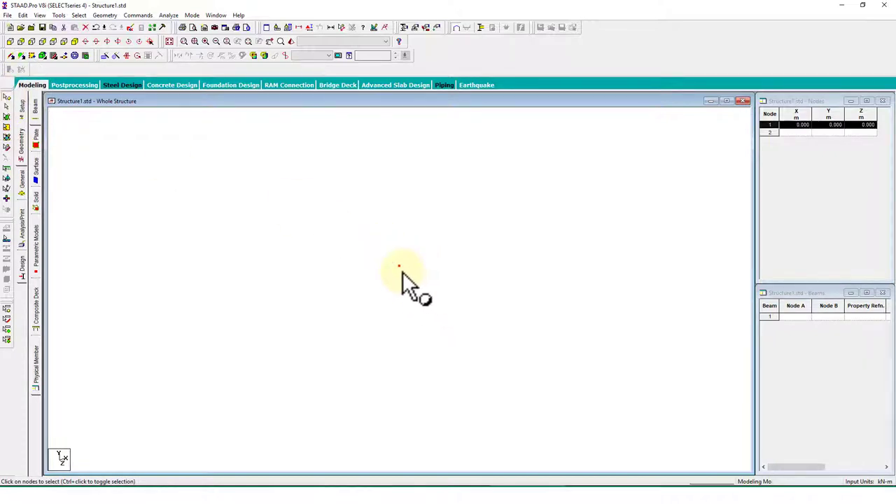
mouse_move(398, 266)
left_mouse_down()
mouse_move(105, 71)
mouse_move(128, 72)
left_mouse_up()
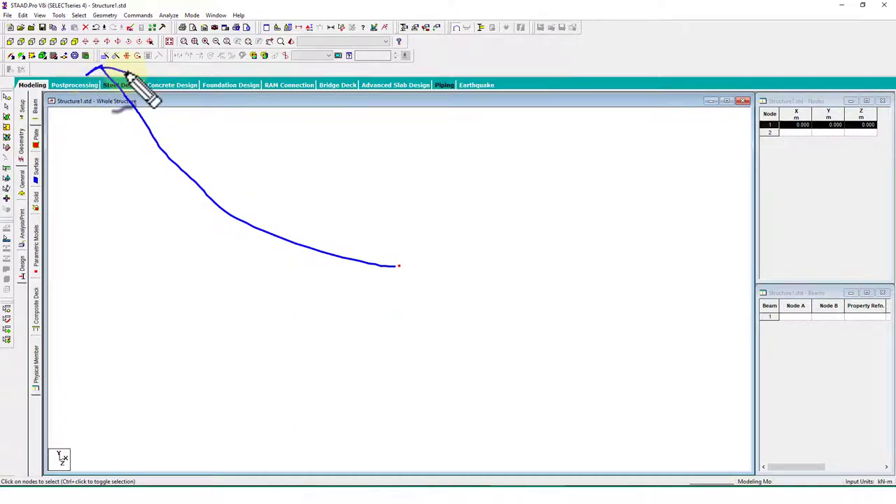
Bring up Translational Repeat for node 1 and review the problem diagram.
left_click(105, 56)
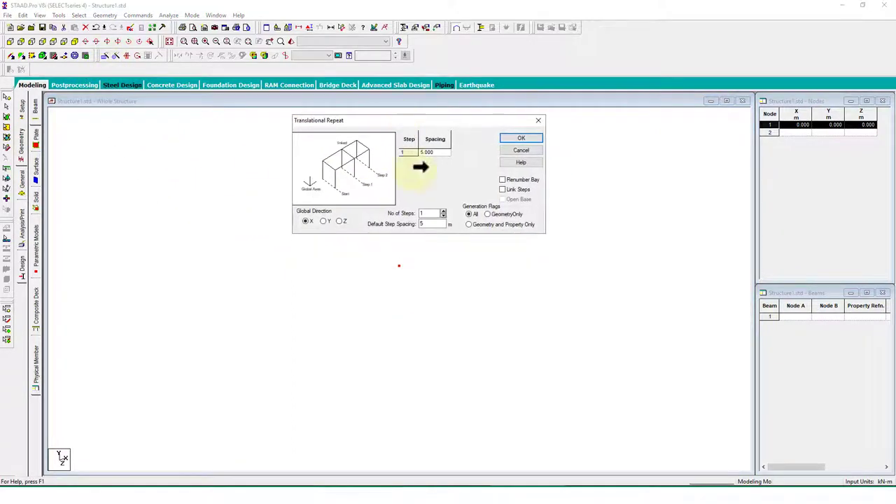
key("alt+Tab")
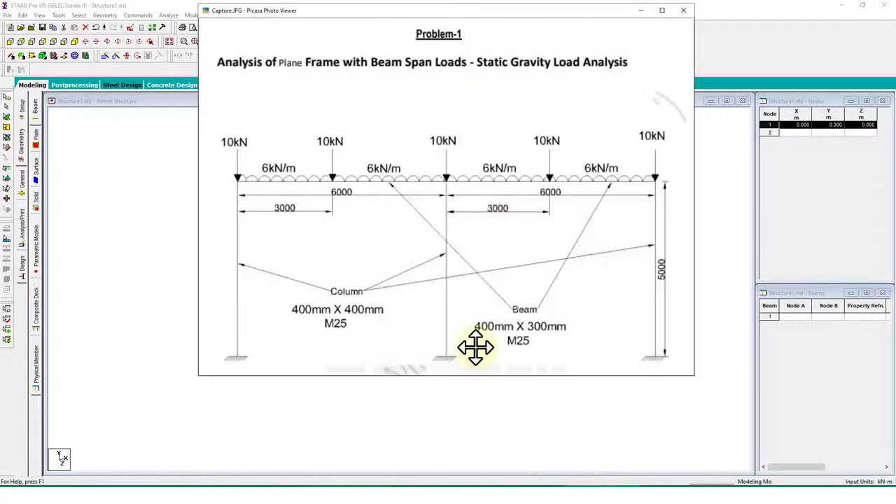
left_click_drag(235, 395, 258, 391)
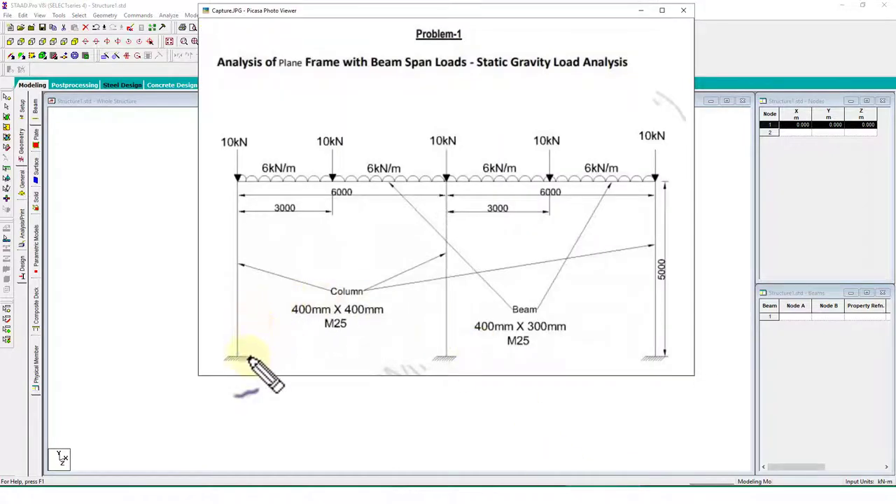
mouse_move(236, 355)
left_mouse_down()
mouse_move(234, 332)
mouse_move(236, 355)
left_mouse_up()
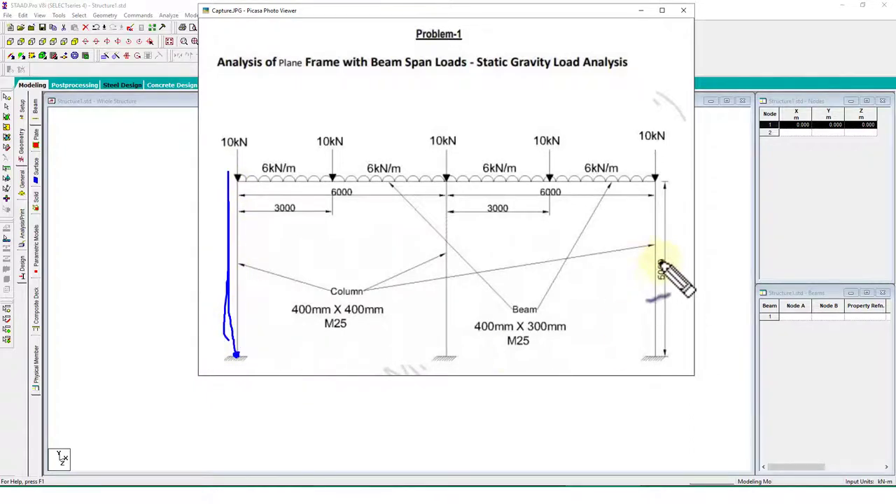
left_click_drag(660, 263, 633, 233)
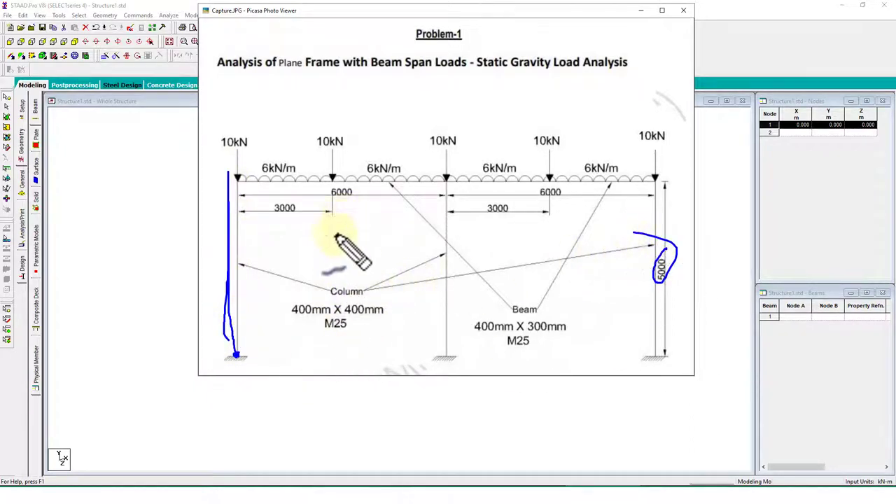
mouse_move(330, 244)
left_mouse_down()
mouse_move(371, 238)
mouse_move(346, 294)
left_mouse_up()
left_click_drag(356, 102, 415, 105)
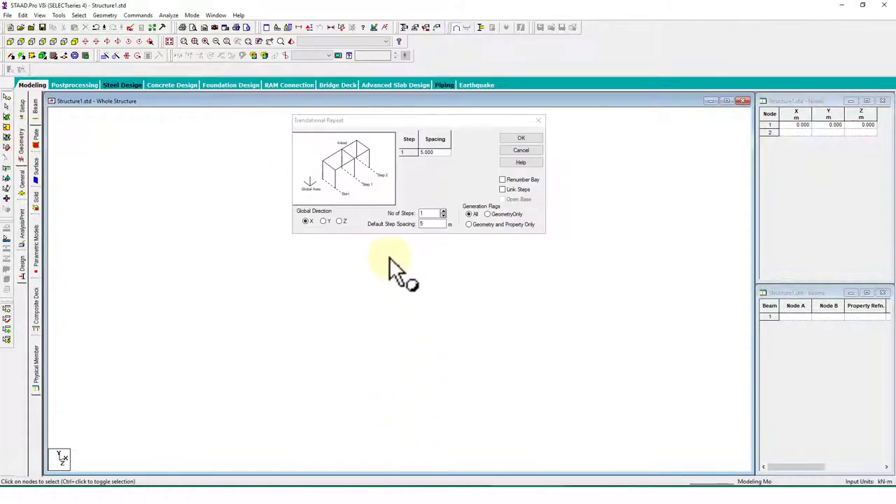
Repeat node 1 once in Y at 5 m with Link Steps, creating column beam 1.
left_click(324, 222)
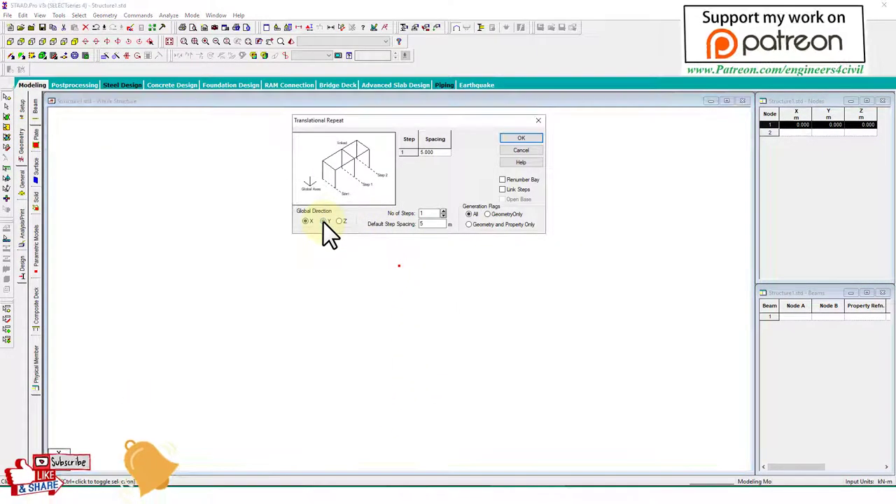
double_click(427, 223)
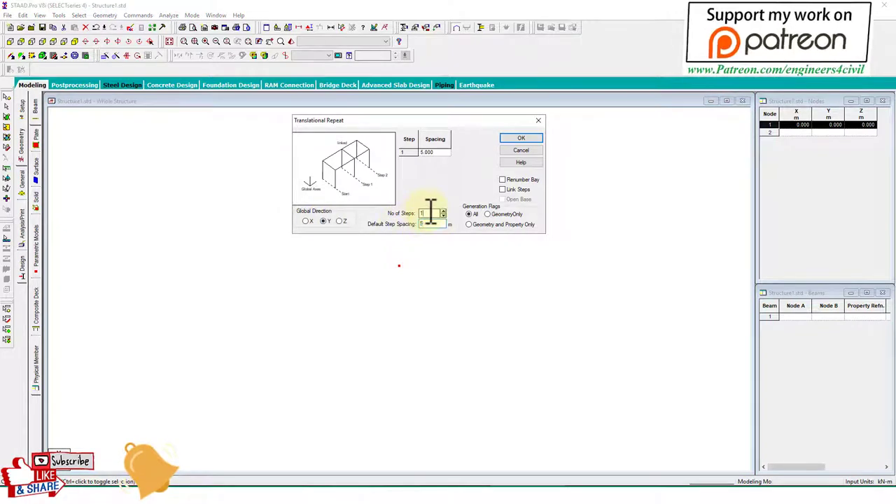
double_click(430, 213)
left_click(503, 190)
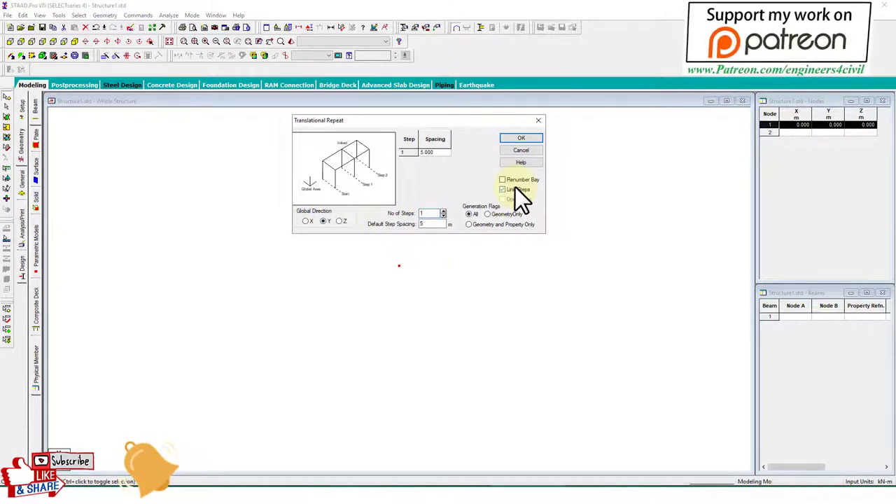
left_click(519, 138)
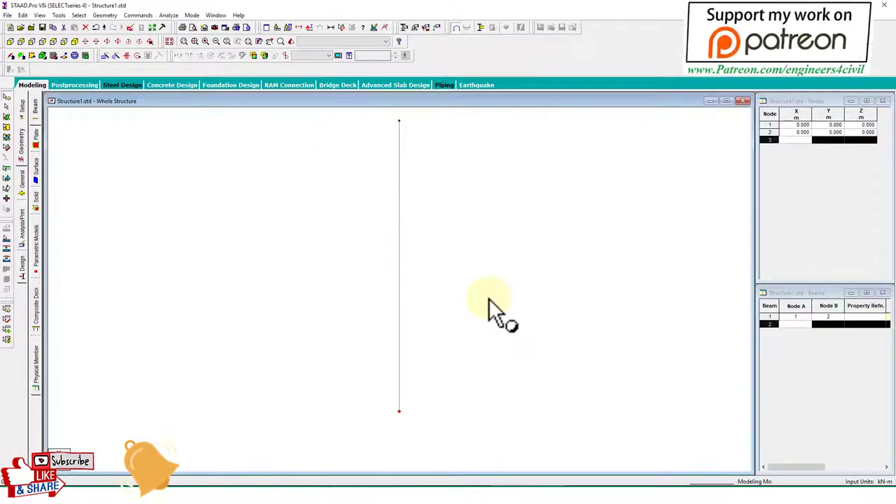
left_click(401, 267)
key("alt+Tab")
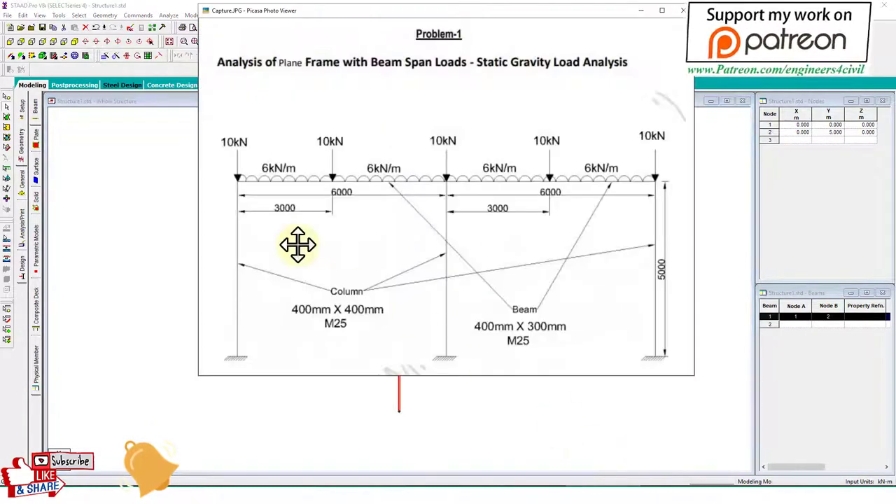
mouse_move(240, 166)
left_mouse_down()
mouse_move(235, 308)
mouse_move(260, 211)
mouse_move(241, 185)
left_mouse_up()
mouse_move(286, 249)
left_mouse_down()
mouse_move(428, 234)
mouse_move(641, 233)
mouse_move(628, 227)
mouse_move(633, 244)
mouse_move(669, 233)
left_mouse_up()
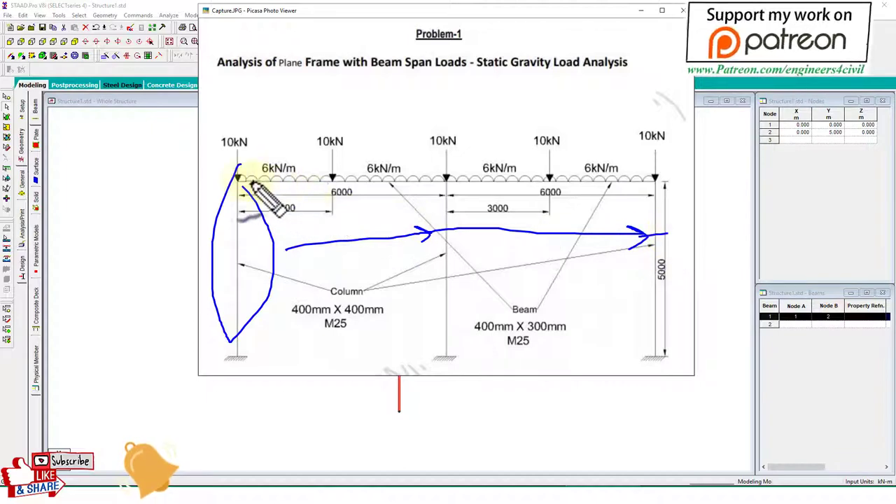
mouse_move(242, 179)
left_mouse_down()
mouse_move(430, 168)
mouse_move(609, 186)
left_mouse_up()
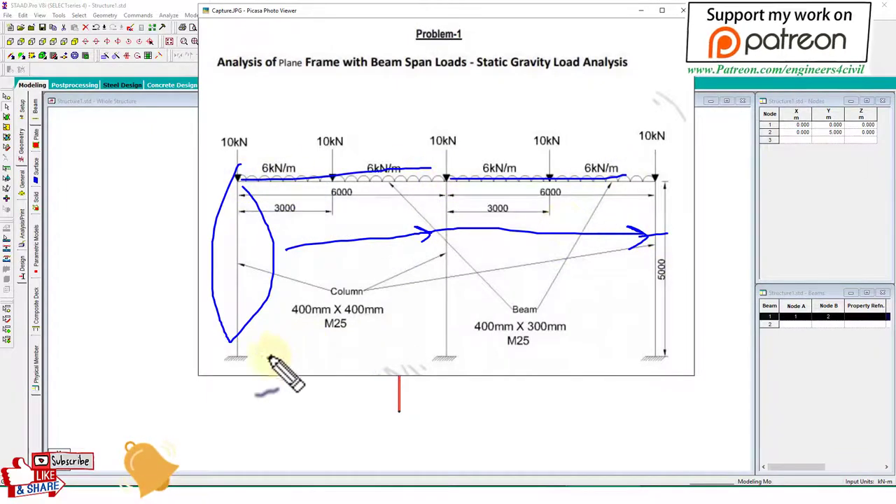
left_click_drag(236, 359, 440, 358)
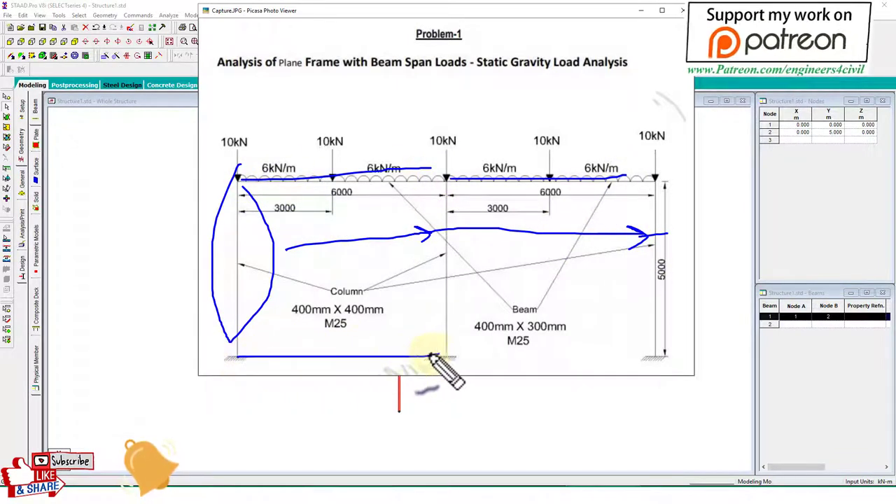
mouse_move(369, 341)
left_mouse_down()
mouse_move(349, 378)
mouse_move(411, 381)
left_mouse_up()
mouse_move(575, 367)
left_mouse_down()
mouse_move(641, 350)
mouse_move(650, 337)
left_mouse_up()
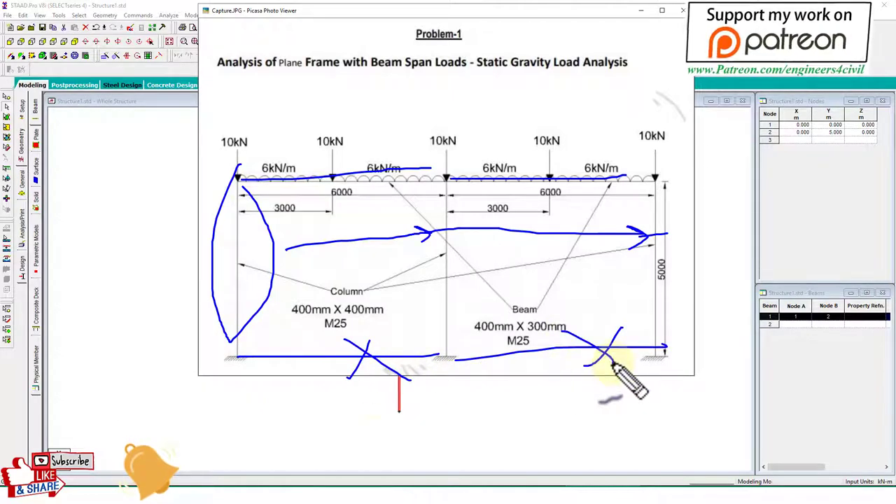
key("Escape")
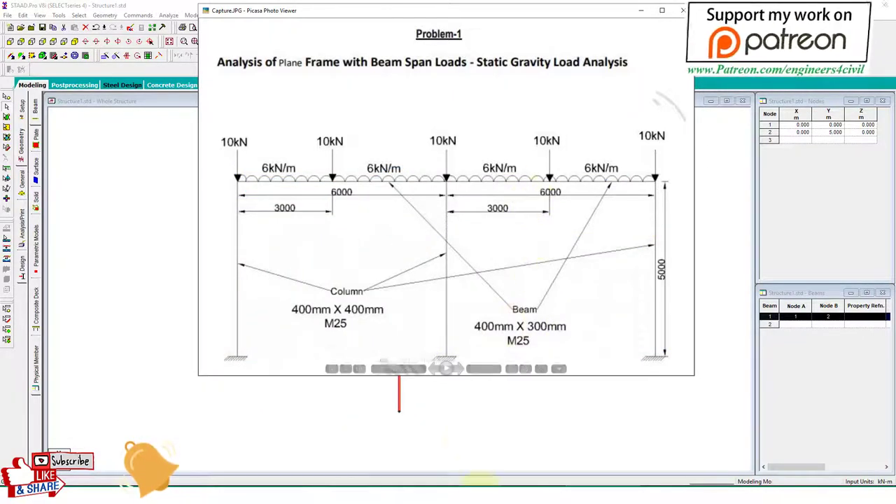
key("Escape")
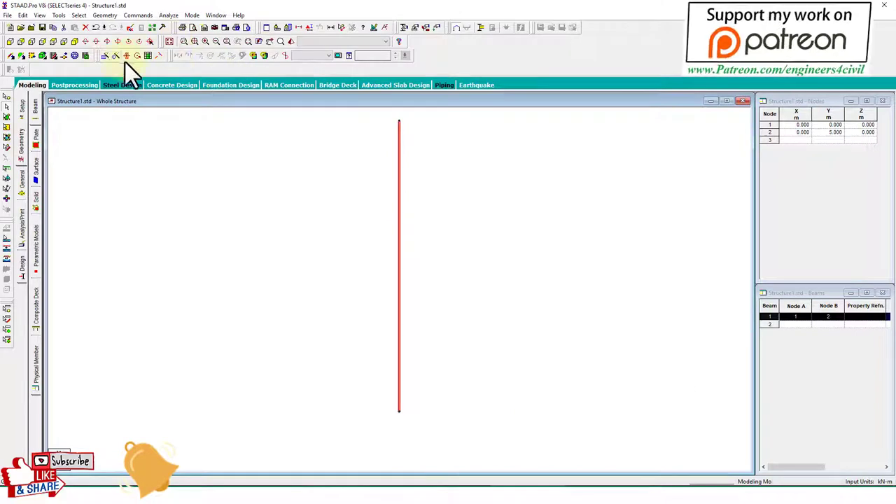
Translational-repeat the column 2 steps along X at 6 m with Link Steps, then view from the front.
left_click(108, 57)
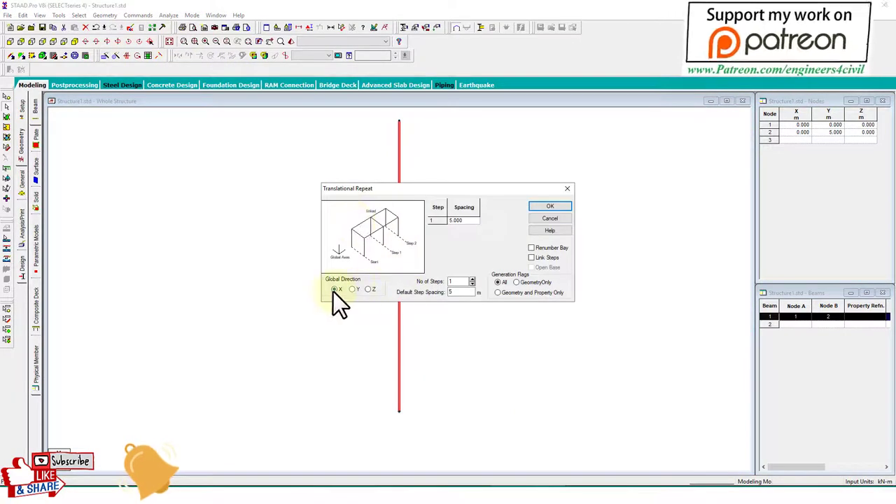
left_click(472, 279)
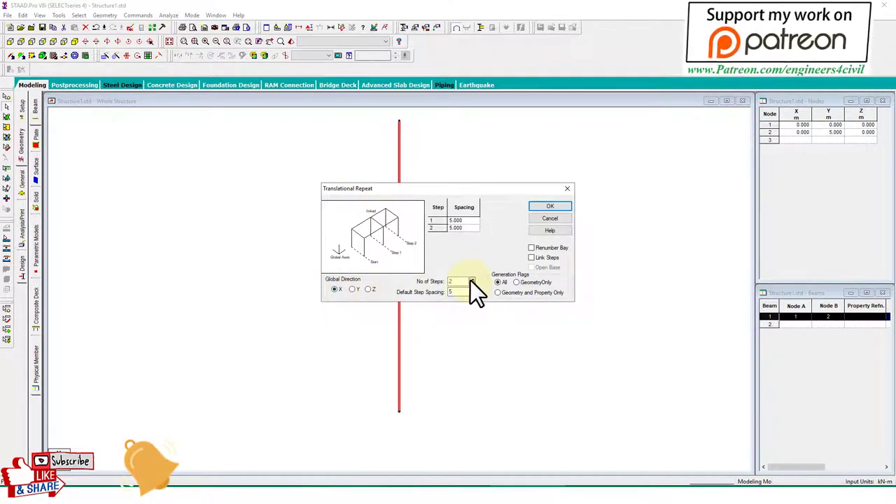
double_click(459, 292)
type("6")
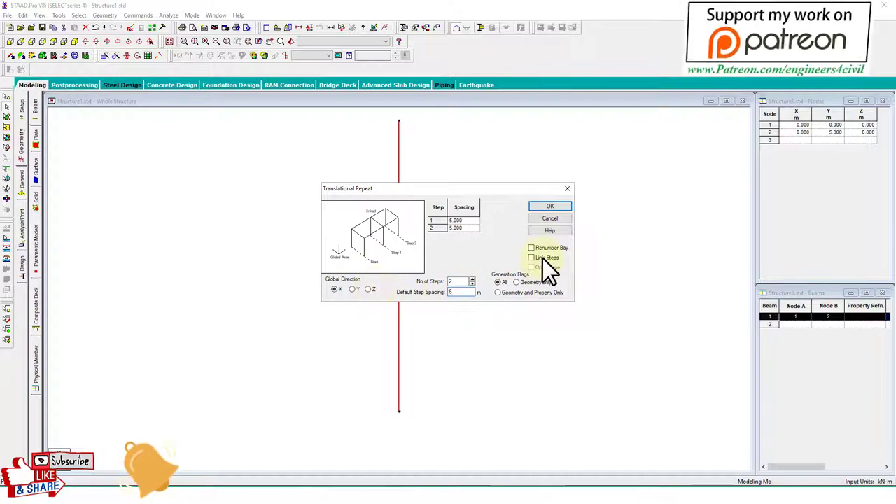
left_click(542, 268)
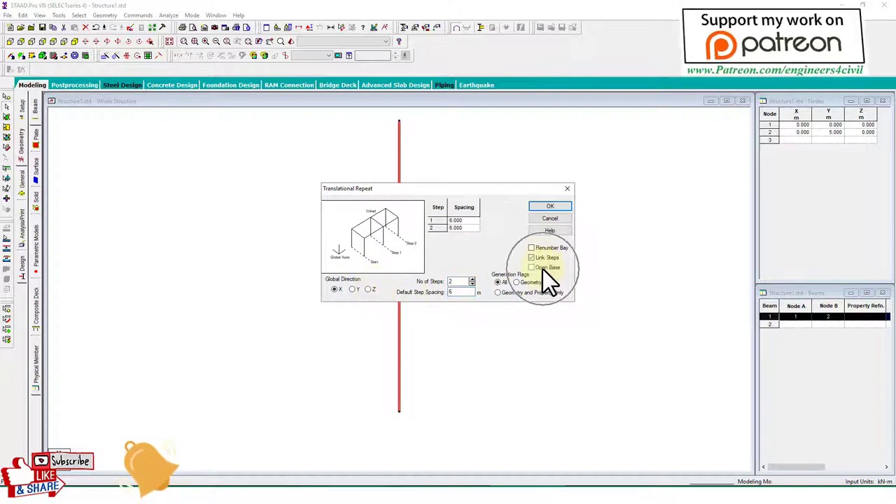
left_click(551, 207)
left_click(14, 53)
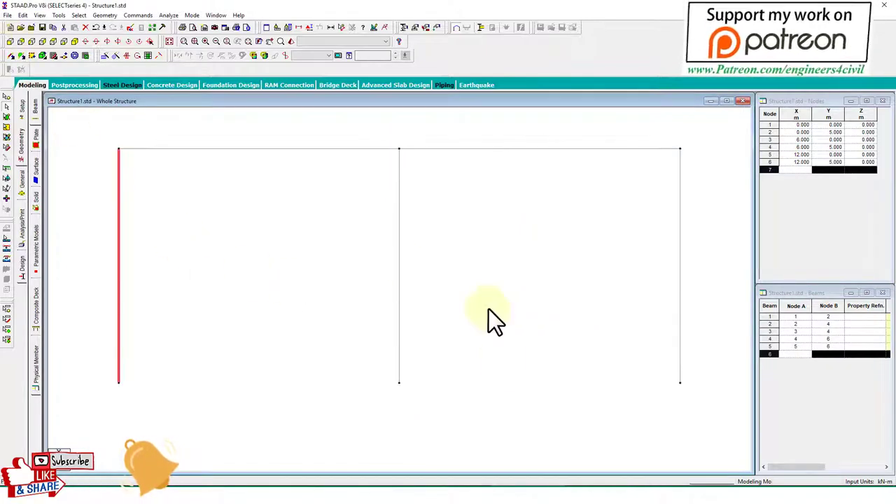
key("alt+Tab")
key("alt+Tab")
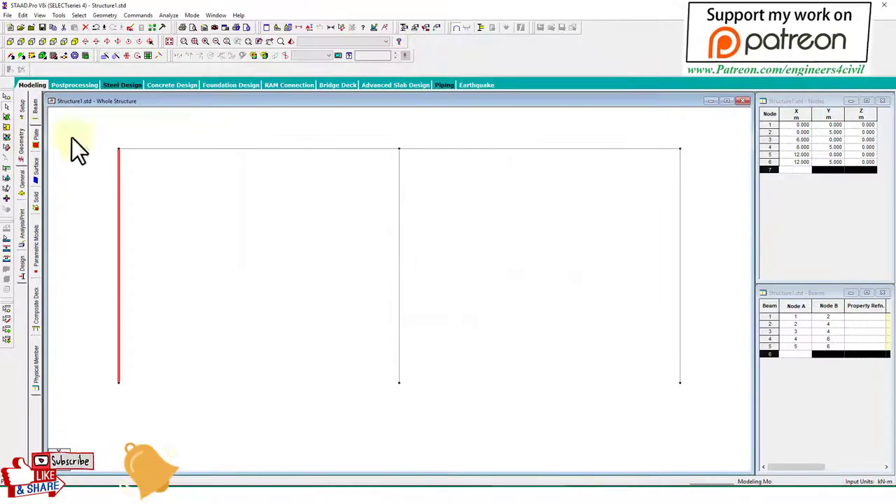
Create a new Fixed support definition on the Support page.
left_click(24, 185)
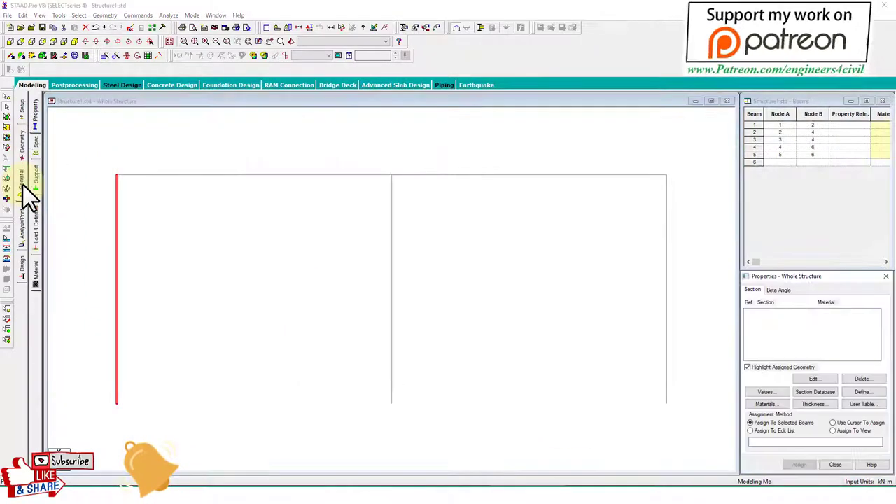
left_click(39, 178)
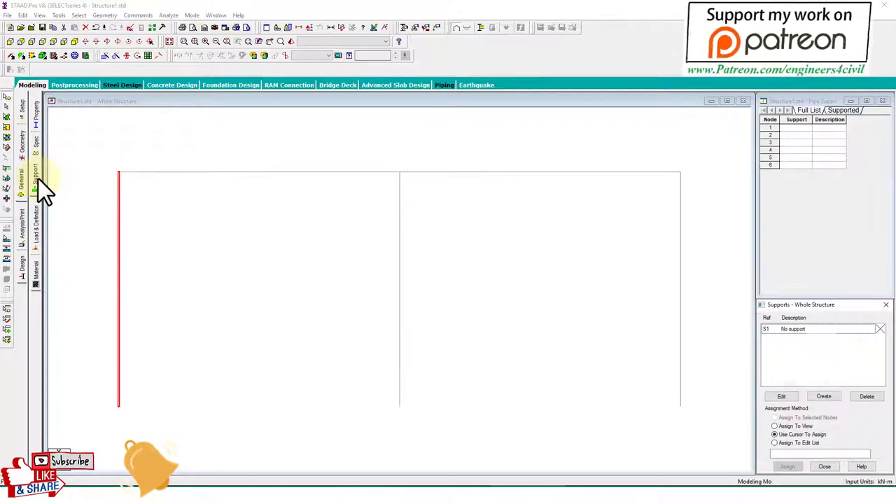
left_click_drag(35, 179, 764, 309)
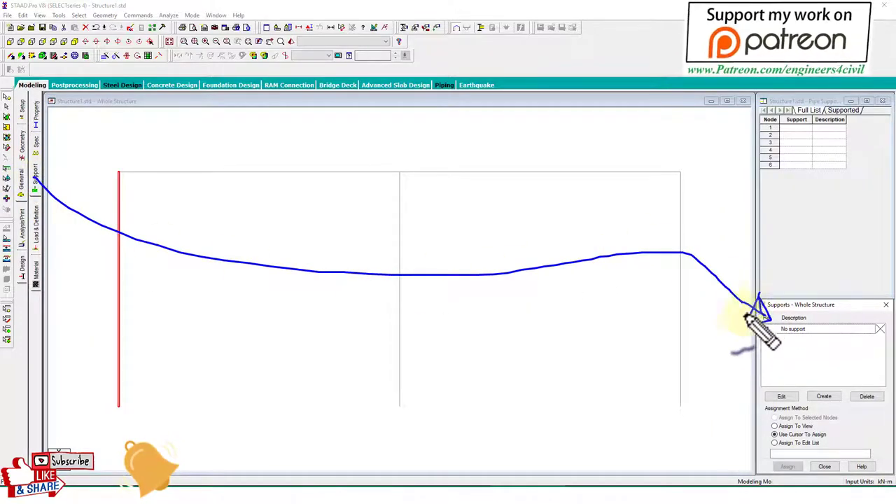
key("Escape")
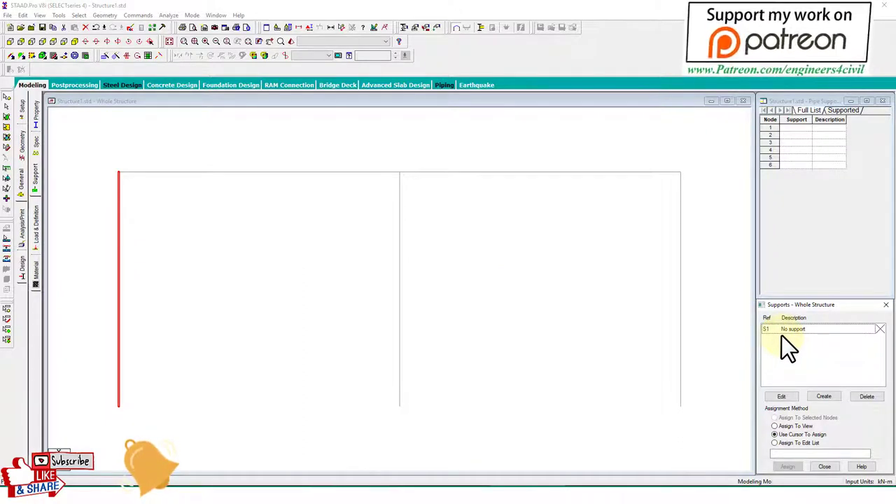
left_click(825, 397)
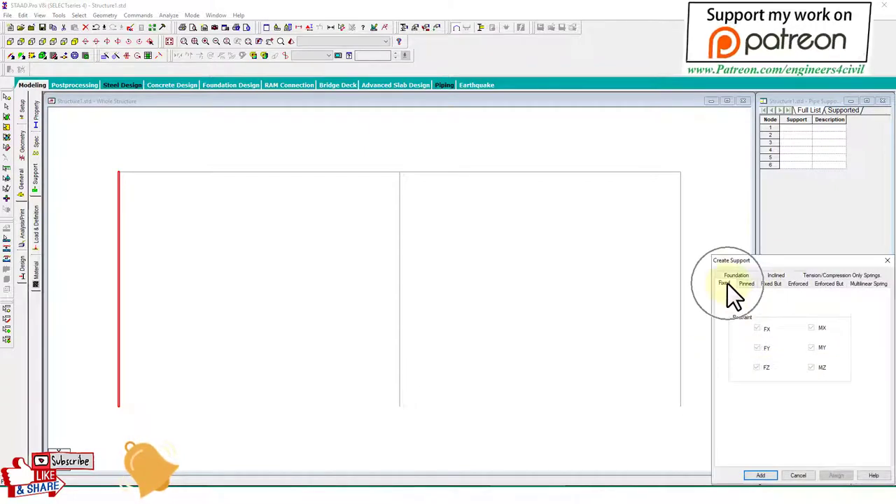
left_click(761, 476)
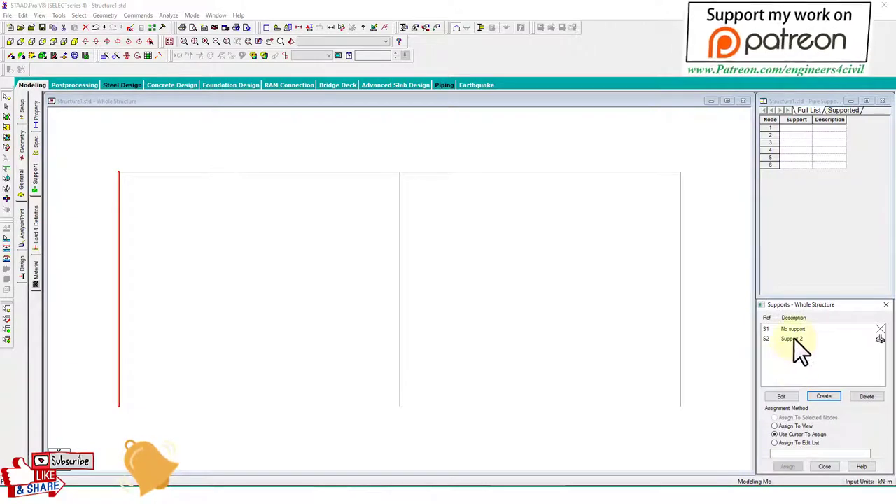
Assign Support 2 (Fixed) to base nodes 1, 3 and 5.
left_click(794, 339)
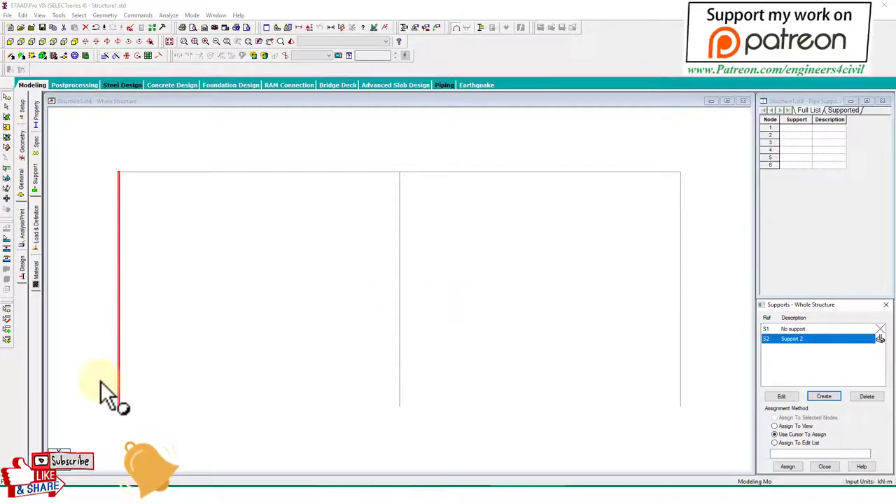
left_click_drag(96, 381, 700, 427)
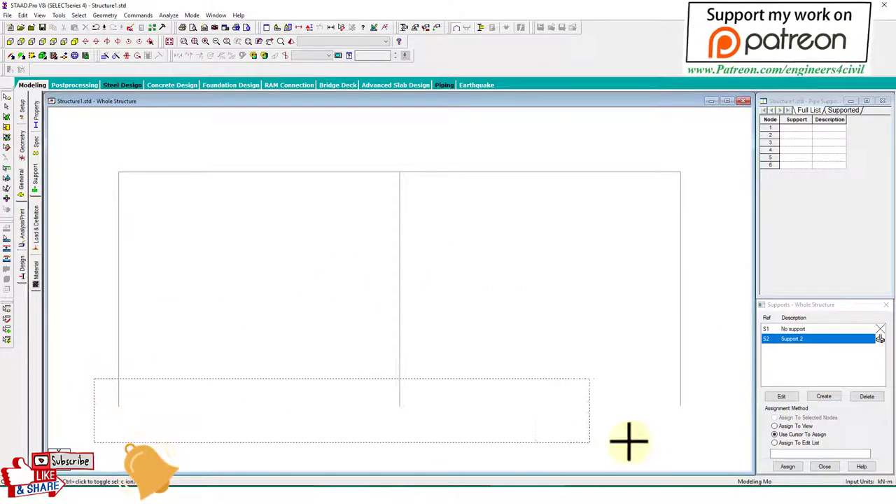
left_click(791, 467)
left_click(821, 410)
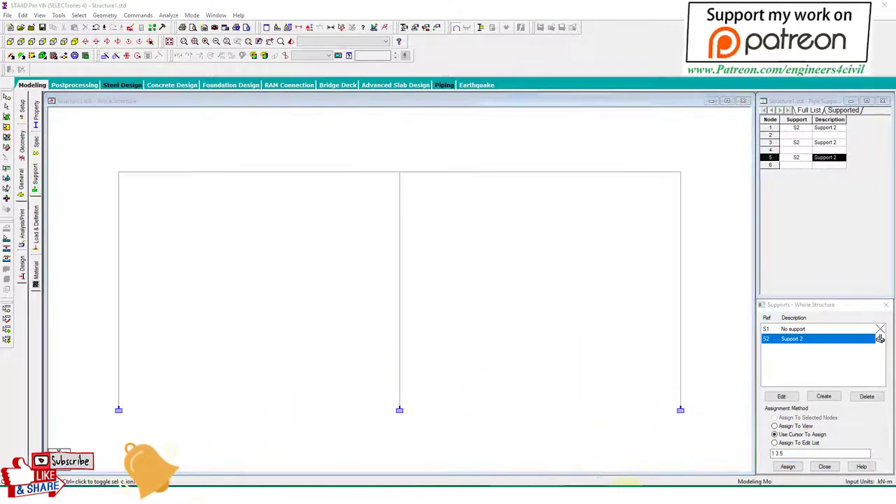
mouse_move(409, 303)
left_mouse_down()
mouse_move(280, 274)
mouse_move(389, 303)
left_mouse_up()
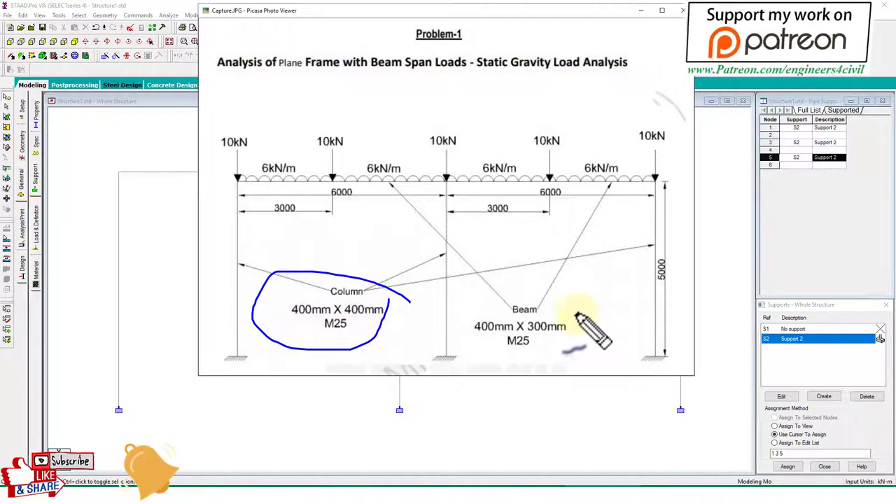
Check the 400×400 column and 400×300 M25 beam sizes, then switch to the Property page.
mouse_move(583, 318)
left_mouse_down()
mouse_move(492, 340)
mouse_move(576, 307)
left_mouse_up()
left_click_drag(324, 333, 363, 326)
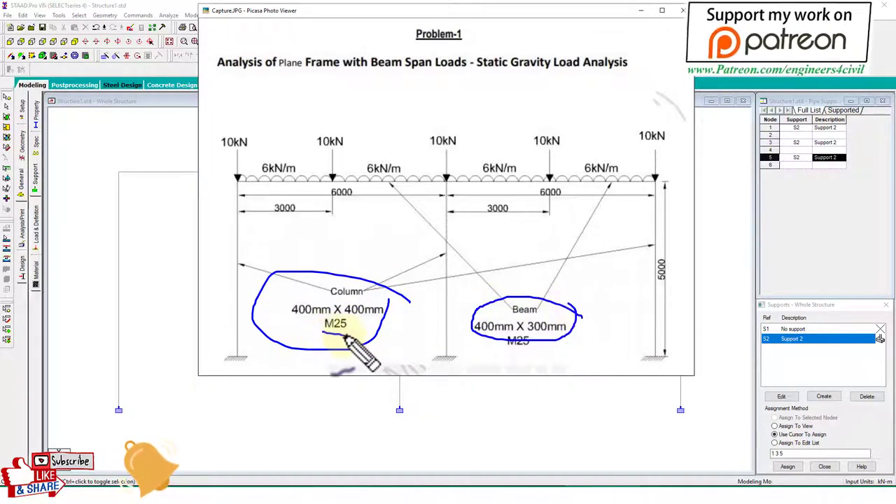
key("Escape")
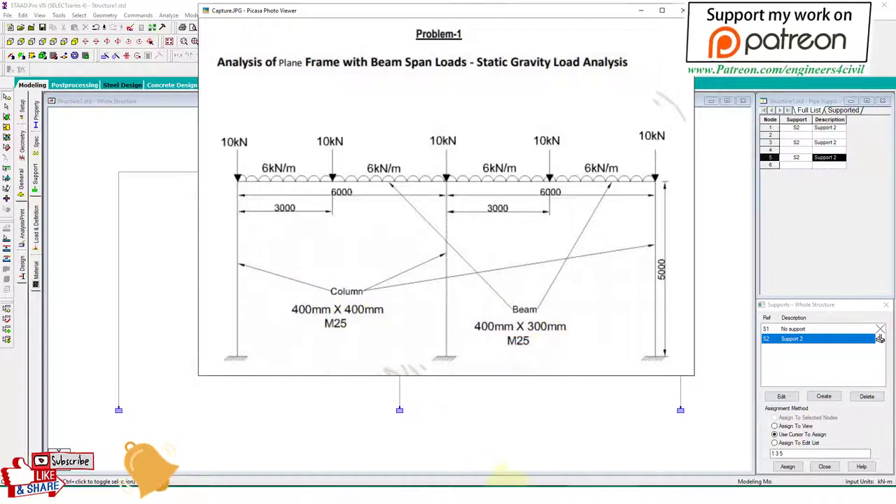
key("Escape")
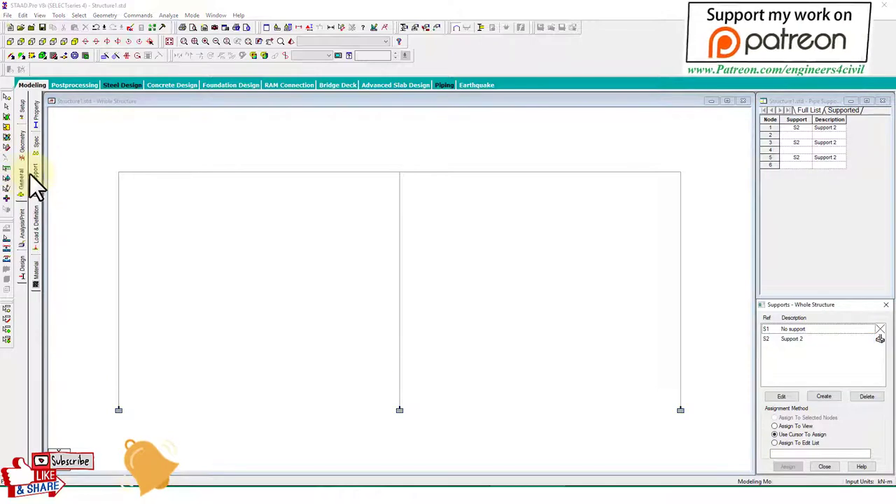
left_click(37, 112)
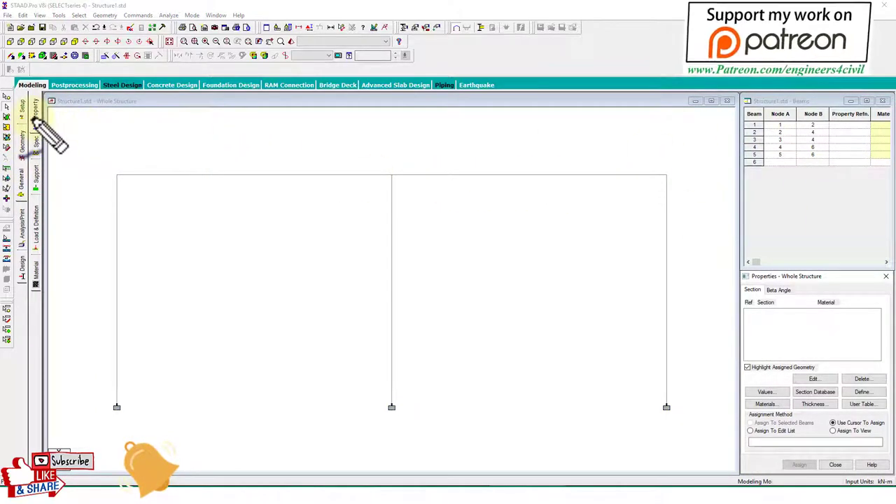
Define a 0.40 x 0.40 concrete Rectangle section for the columns.
mouse_move(34, 118)
left_mouse_down()
mouse_move(863, 229)
mouse_move(809, 204)
left_mouse_up()
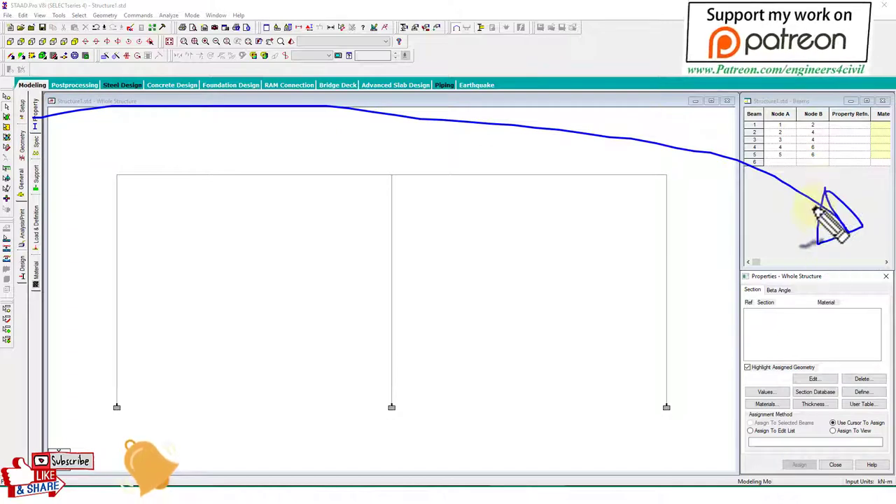
key("Escape")
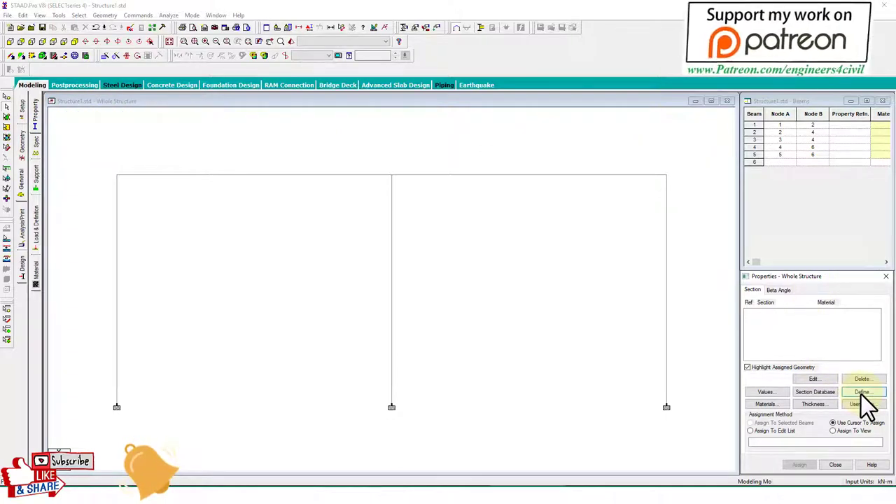
left_click(863, 394)
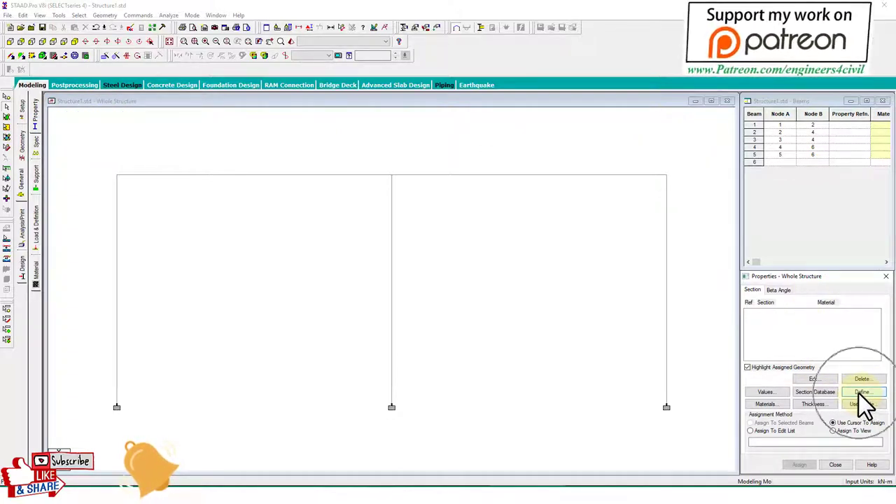
left_click(317, 172)
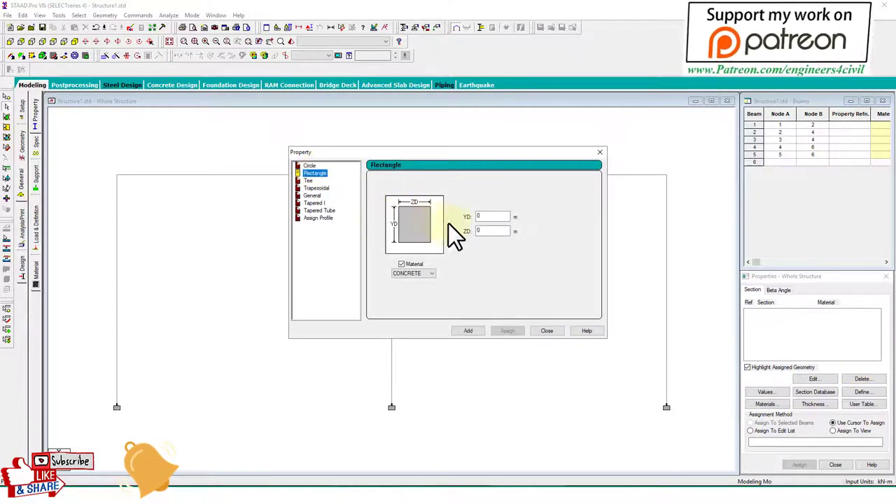
left_click(484, 215)
type("0.4")
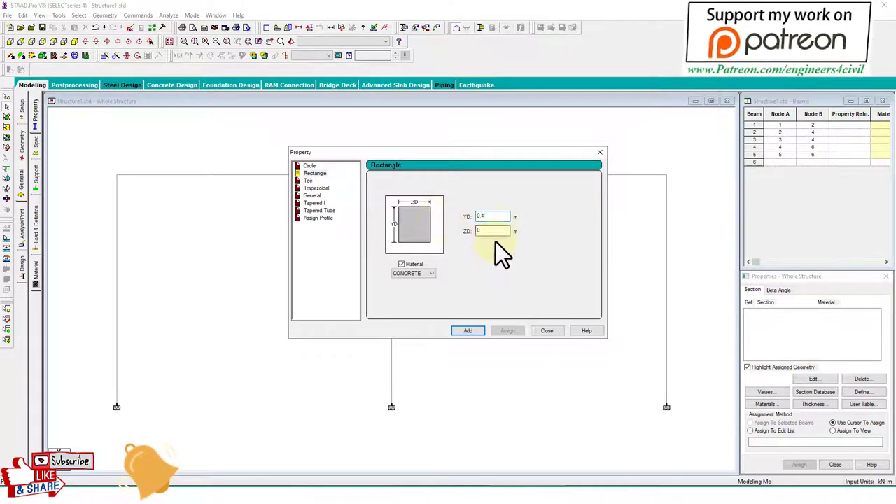
left_click(494, 232)
type("0.4")
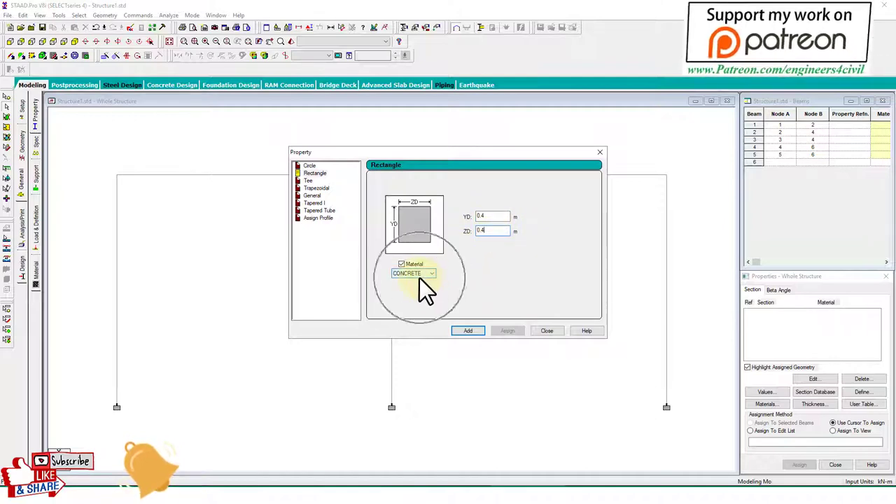
left_click(468, 330)
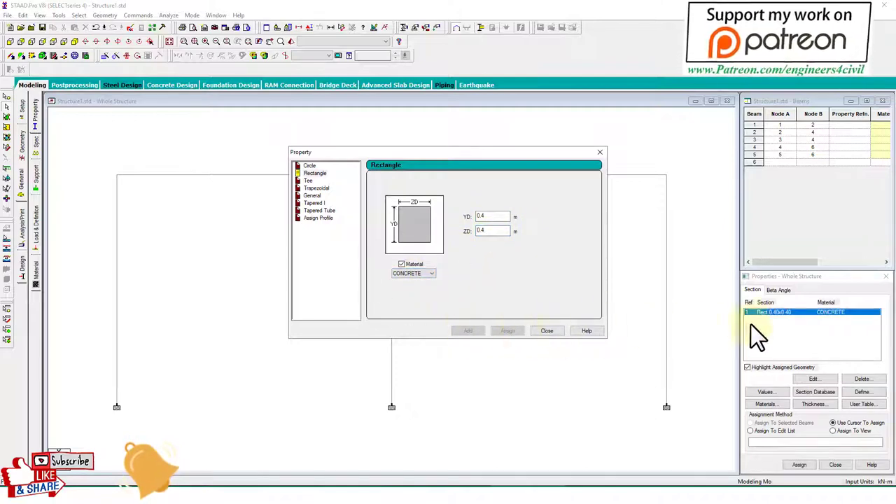
Add a 0.40 x 0.30 concrete Rectangle section for the beams.
double_click(491, 231)
type("0.3")
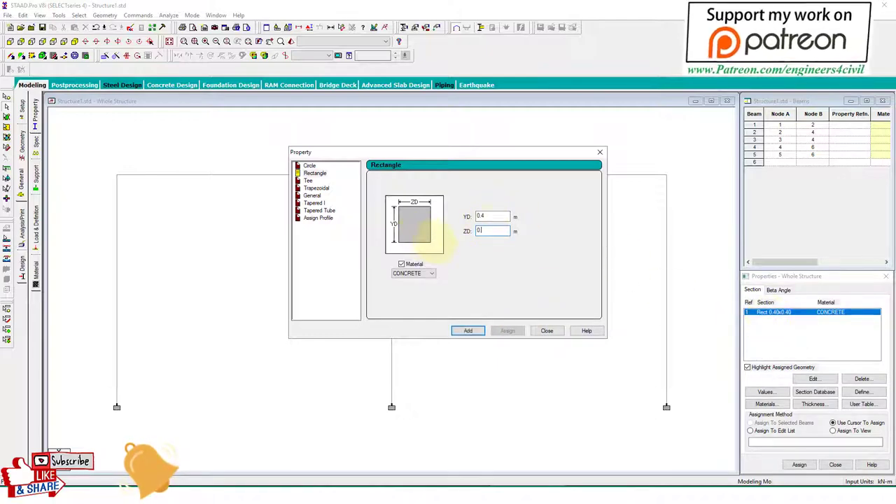
left_click(495, 215)
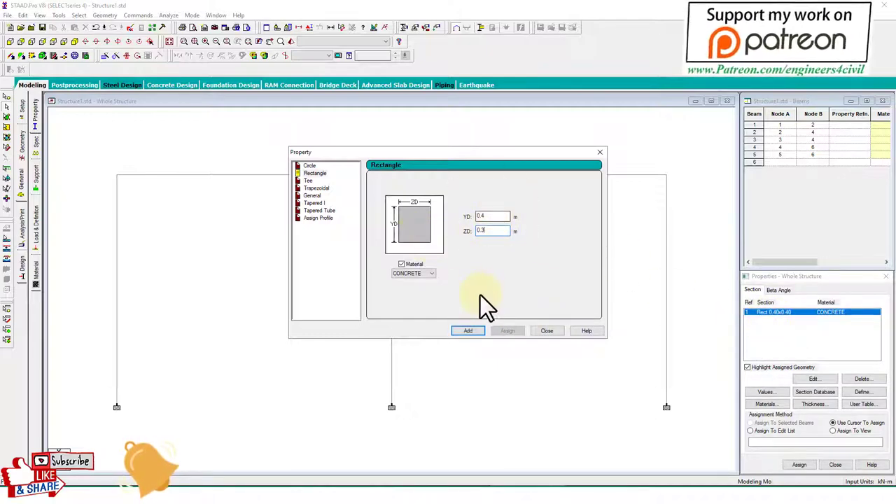
left_click(471, 330)
left_click(547, 331)
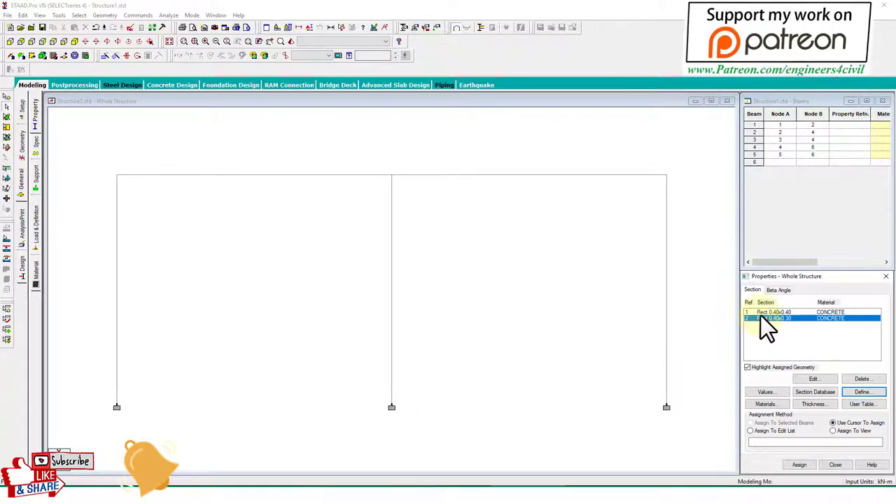
mouse_move(743, 314)
left_mouse_down()
mouse_move(616, 175)
mouse_move(532, 173)
left_mouse_up()
mouse_move(743, 317)
left_mouse_down()
mouse_move(521, 329)
mouse_move(426, 280)
left_mouse_up()
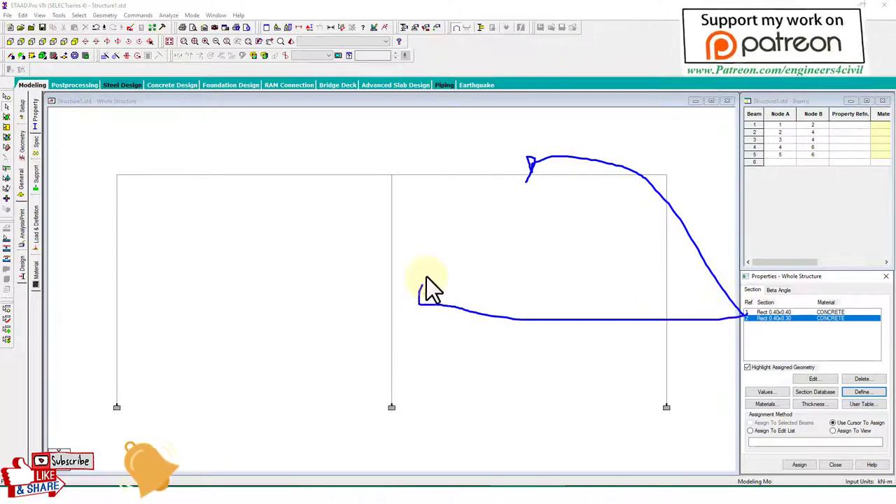
Assign Rect 0.40x0.40 to columns 1, 3 and 5.
left_click(776, 313)
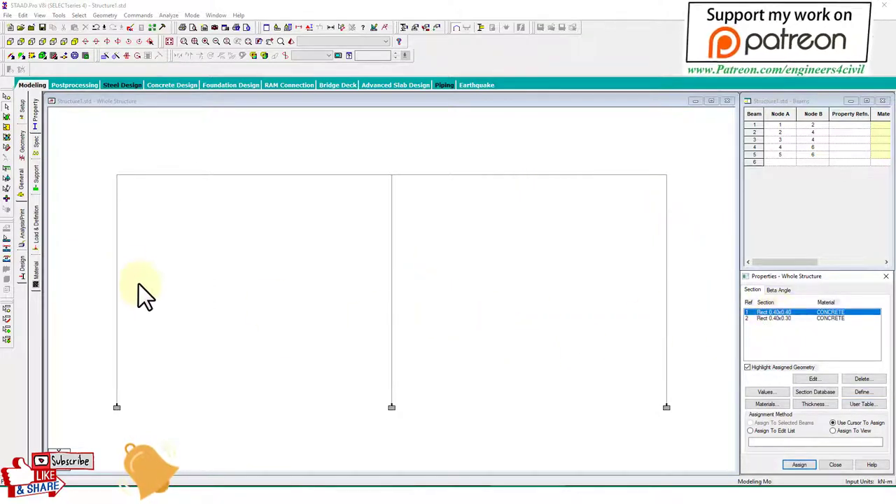
left_click_drag(78, 229, 601, 349)
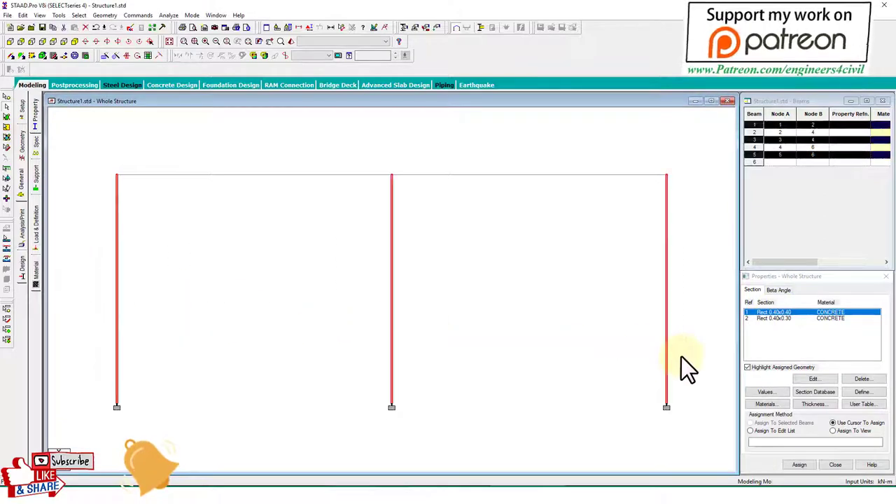
left_click(799, 464)
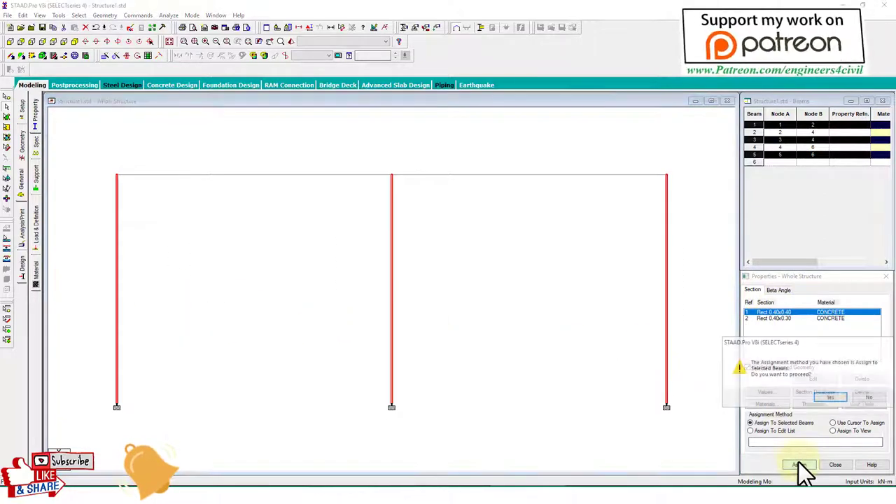
left_click(838, 398)
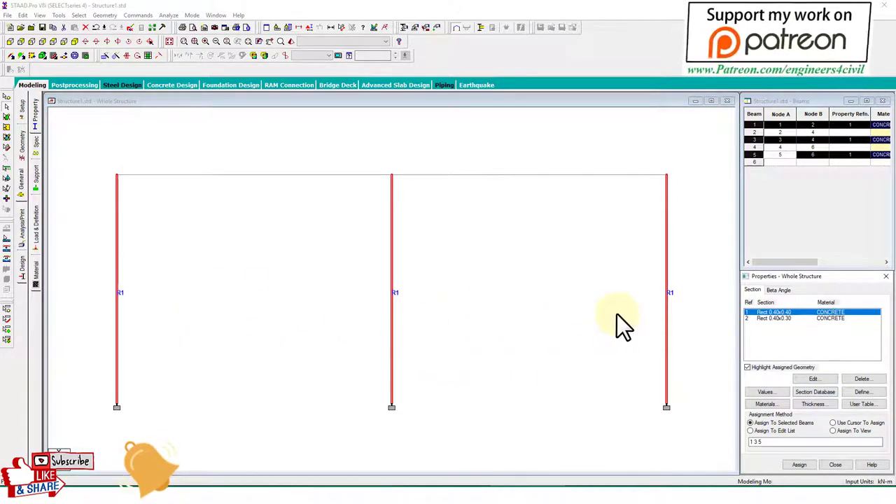
left_click(589, 307)
Assign Rect 0.40x0.30 to top beams 2 and 4.
left_click(754, 312)
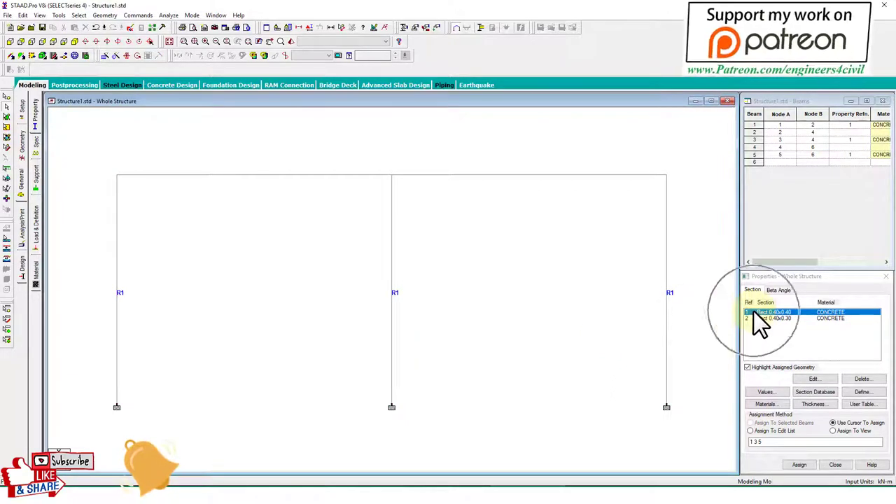
left_click(770, 318)
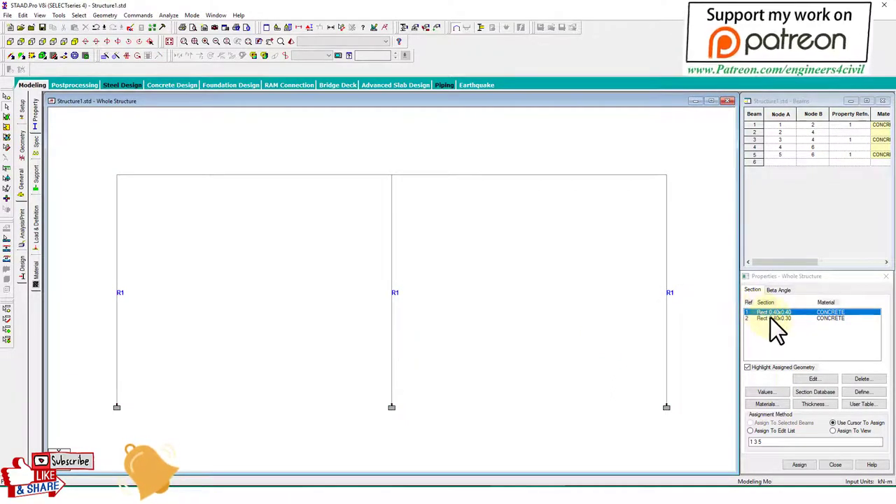
mouse_move(78, 132)
left_mouse_down()
mouse_move(575, 215)
mouse_move(674, 213)
left_mouse_up()
left_click(804, 462)
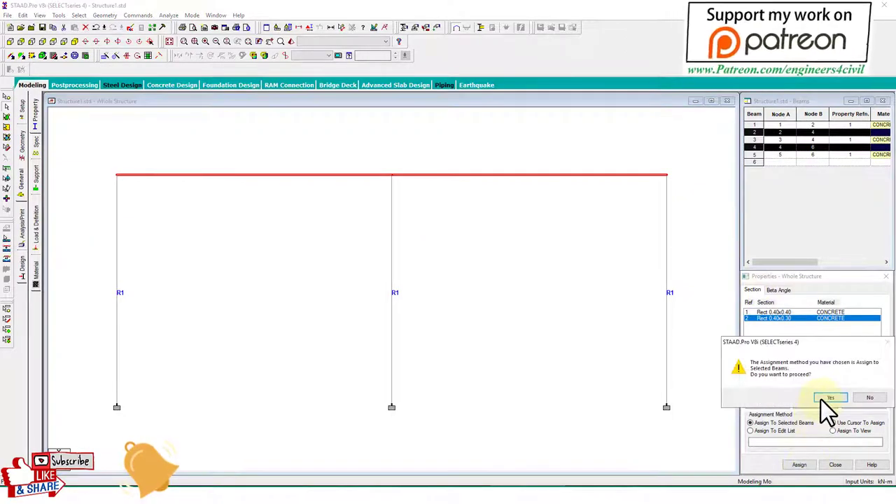
left_click(827, 398)
left_click(491, 226)
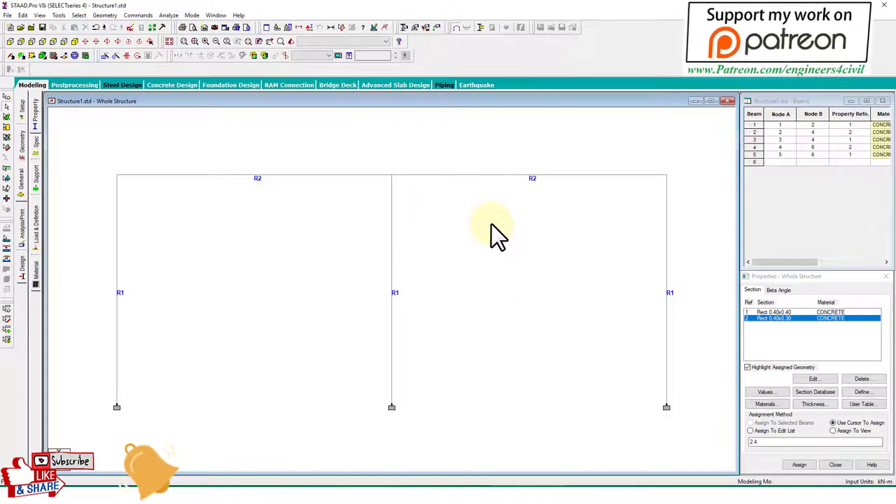
left_click(291, 44)
left_click_drag(517, 280, 372, 212)
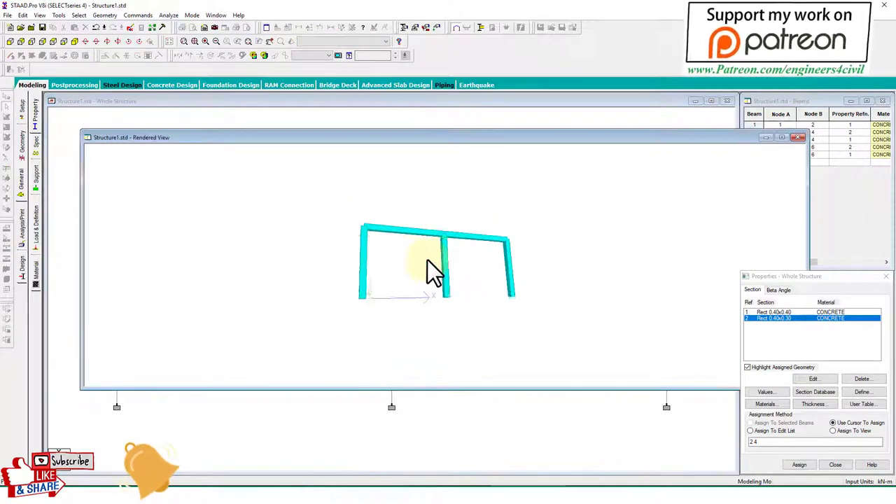
scroll(430, 256, "up", 2)
scroll(430, 256, "up", 2)
scroll(424, 244, "up", 2)
mouse_move(424, 242)
left_mouse_down()
mouse_move(350, 216)
mouse_move(416, 254)
mouse_move(494, 266)
left_mouse_up()
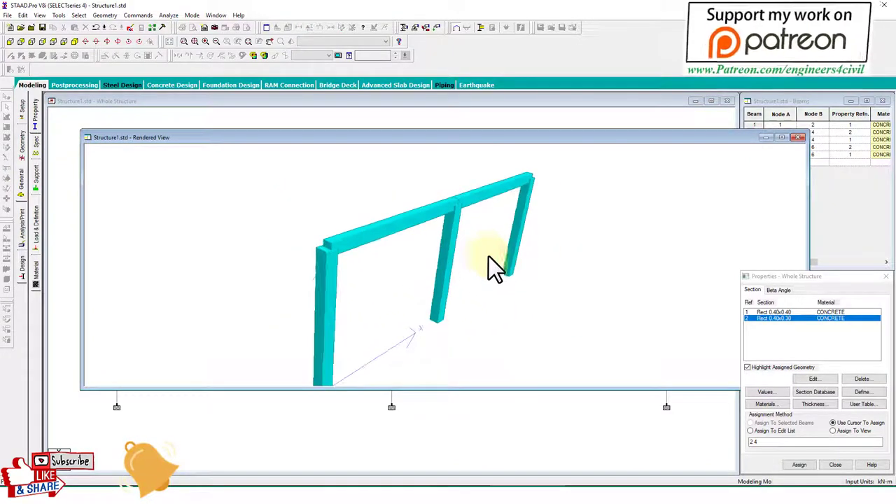
left_click(798, 137)
left_click(609, 482)
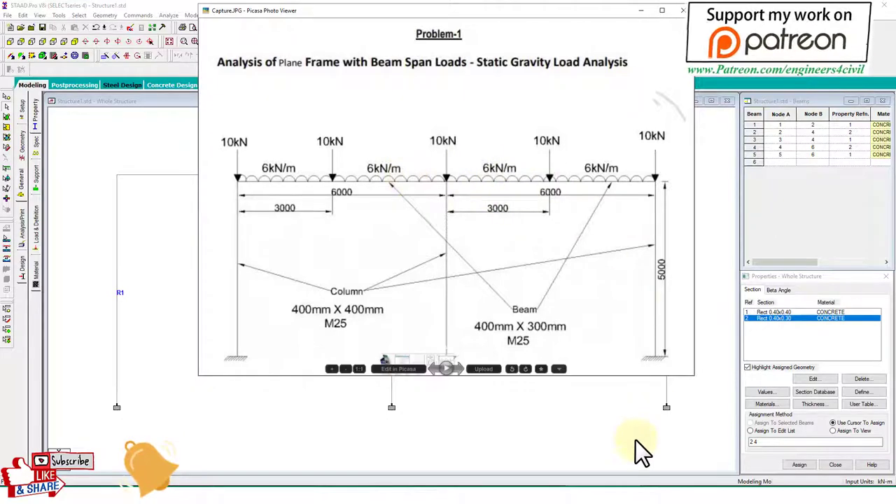
key("Escape")
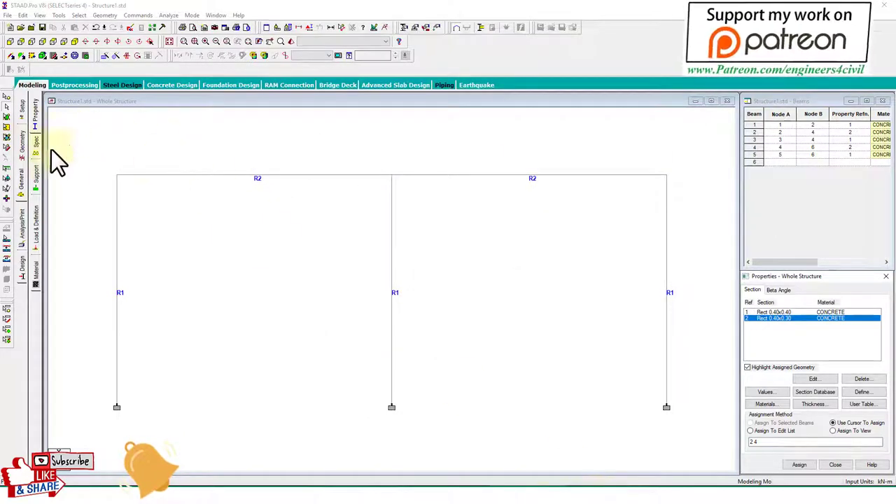
Add primary load case 1 of Dead type titled 'dead'.
left_click(22, 184)
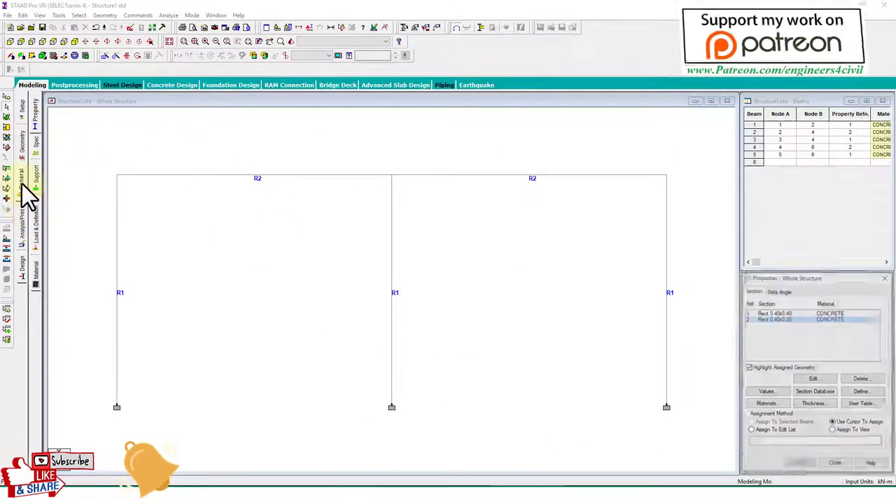
left_click(34, 221)
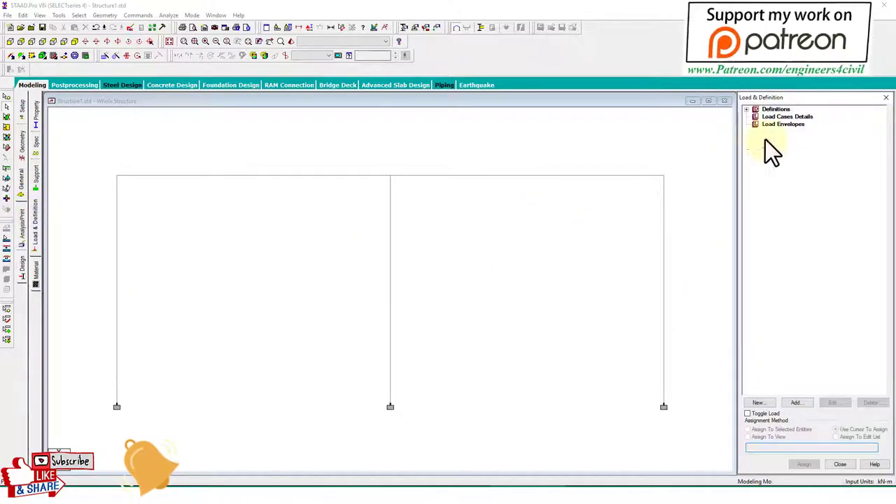
left_click(774, 117)
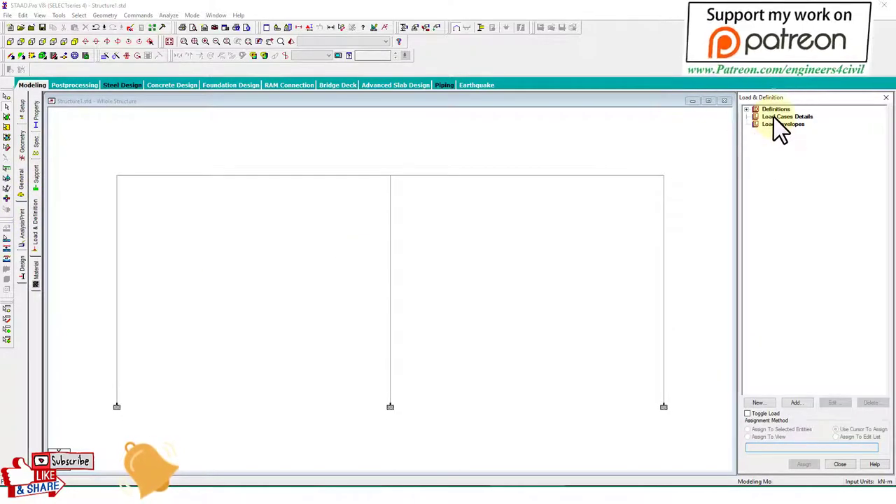
left_click(797, 403)
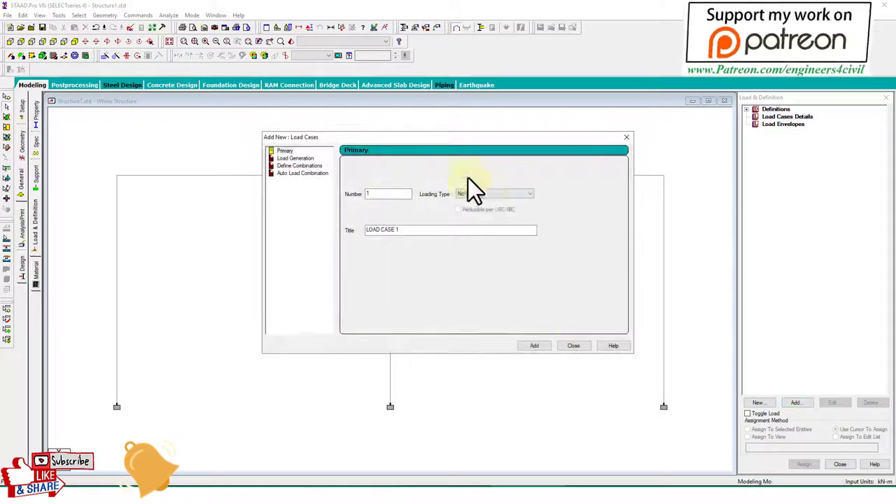
left_click(489, 193)
left_click(476, 202)
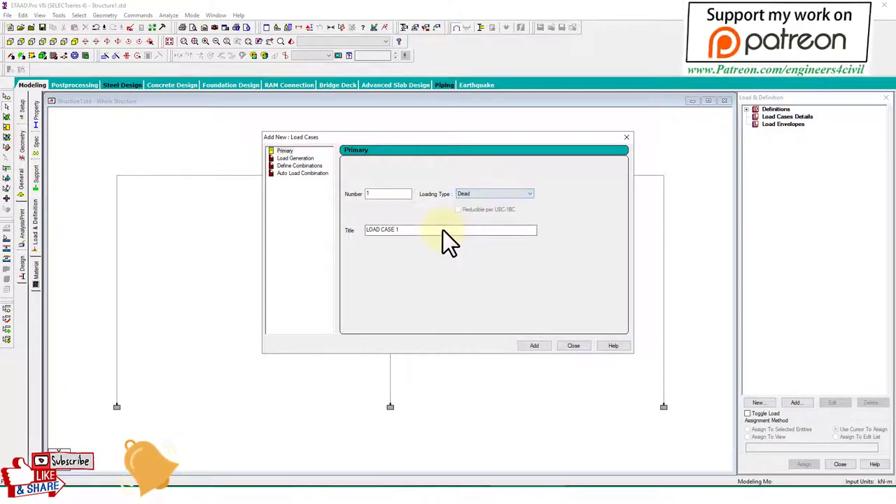
left_click_drag(443, 230, 291, 232)
type("dead")
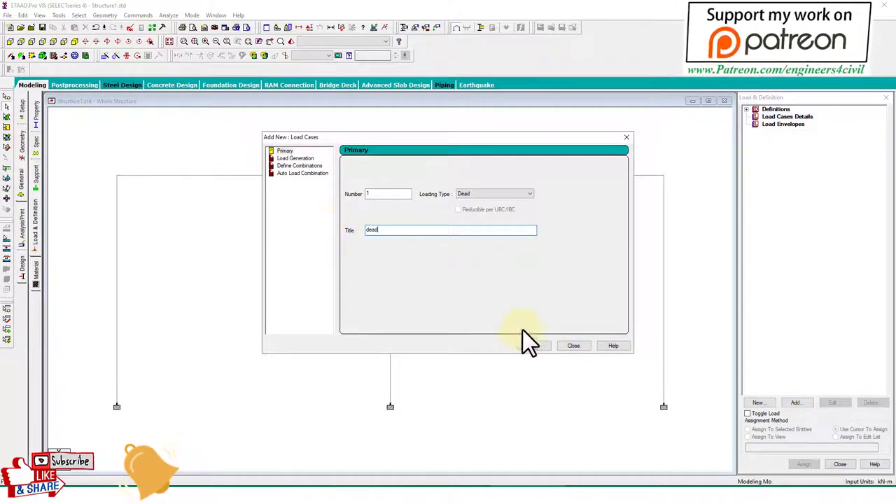
left_click(534, 345)
left_click(573, 345)
Select load case 1 : dead and bring up its load item choices.
left_click(780, 124)
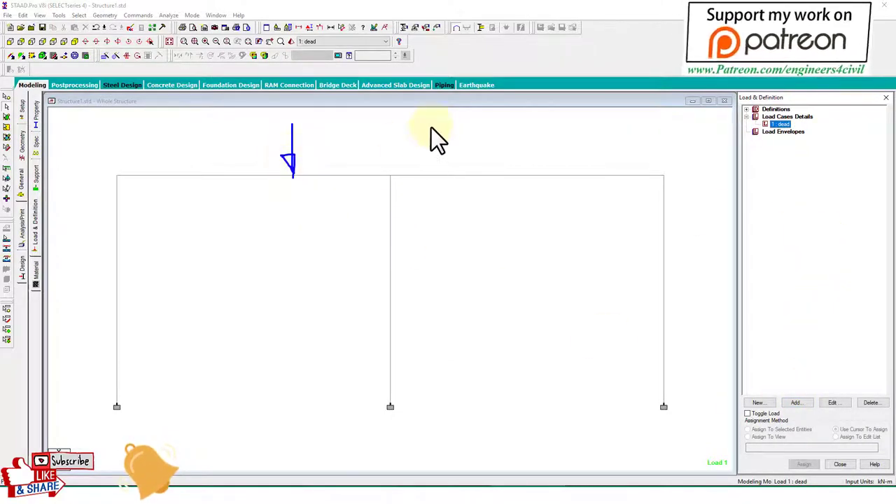
mouse_move(432, 124)
left_mouse_down()
mouse_move(431, 171)
mouse_move(447, 165)
left_mouse_up()
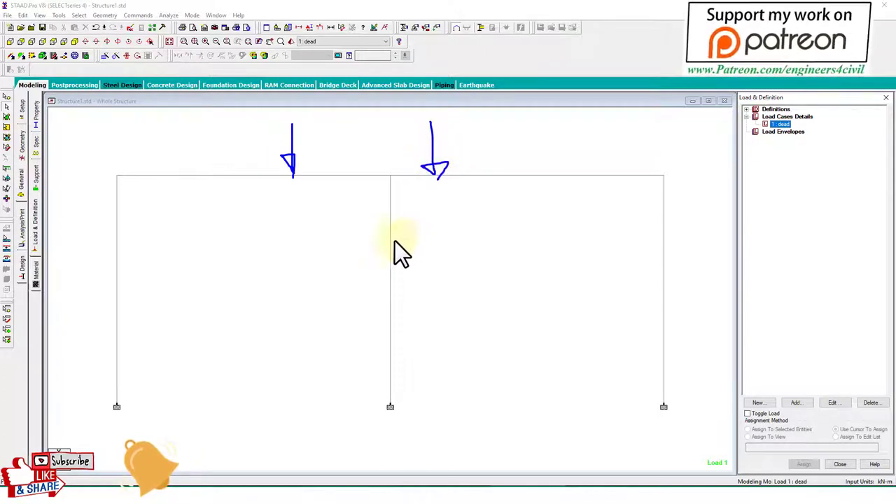
mouse_move(420, 240)
left_mouse_down()
mouse_move(394, 264)
mouse_move(447, 252)
left_mouse_up()
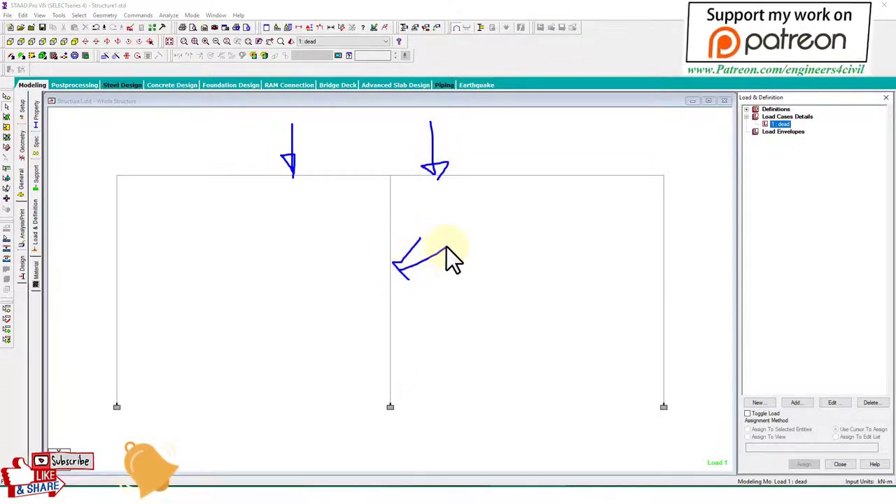
key("Escape")
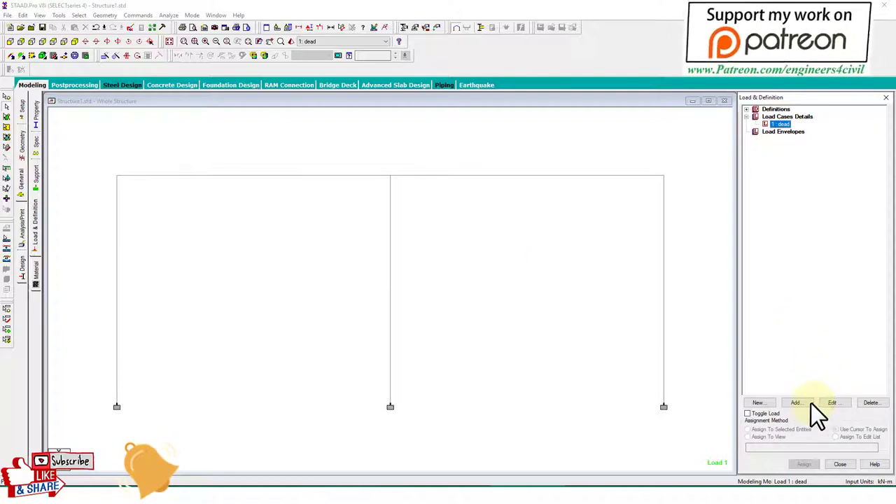
left_click(795, 403)
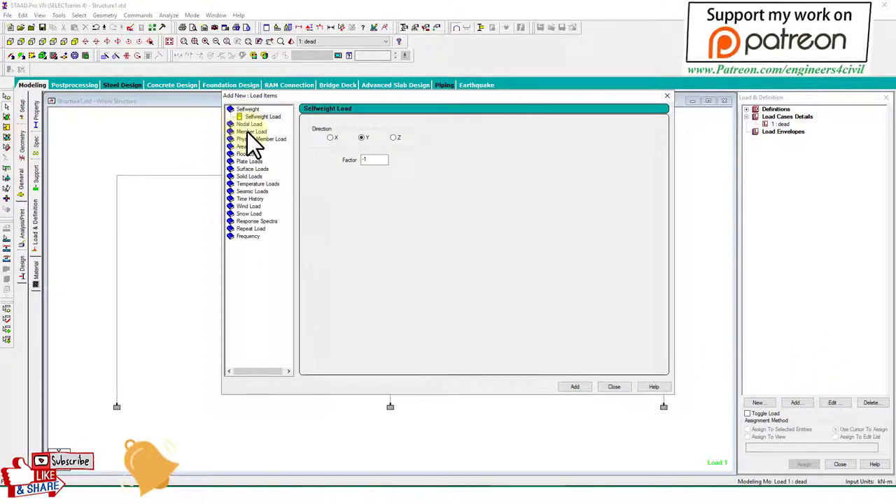
Add a uniform member load of W1 = -6 kN/m in GY to the dead case.
left_click(247, 131)
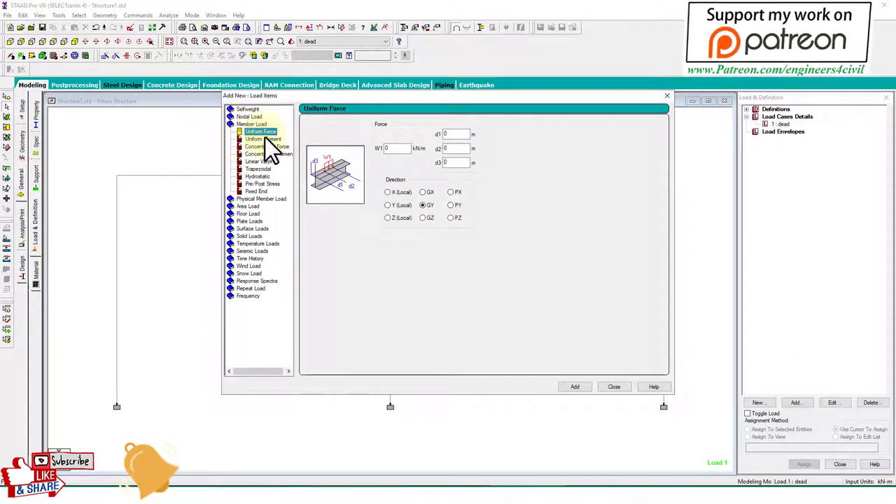
left_click(396, 148)
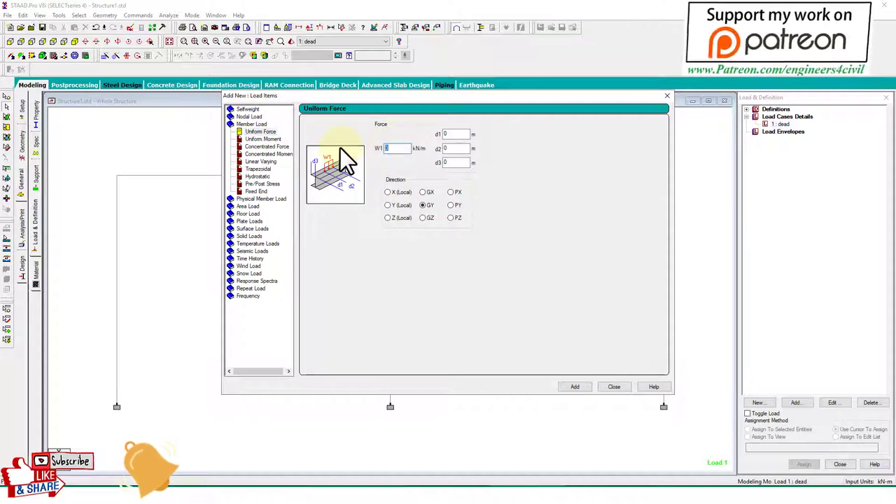
type("-6")
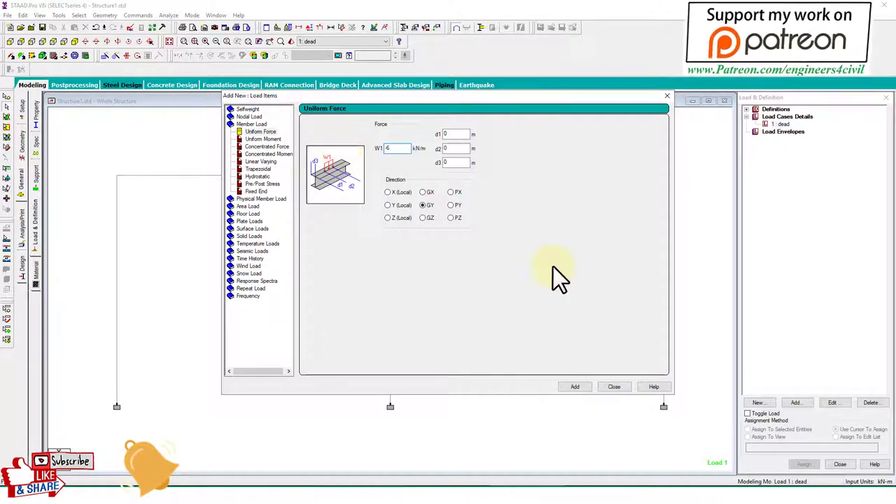
left_click(576, 384)
left_click(614, 387)
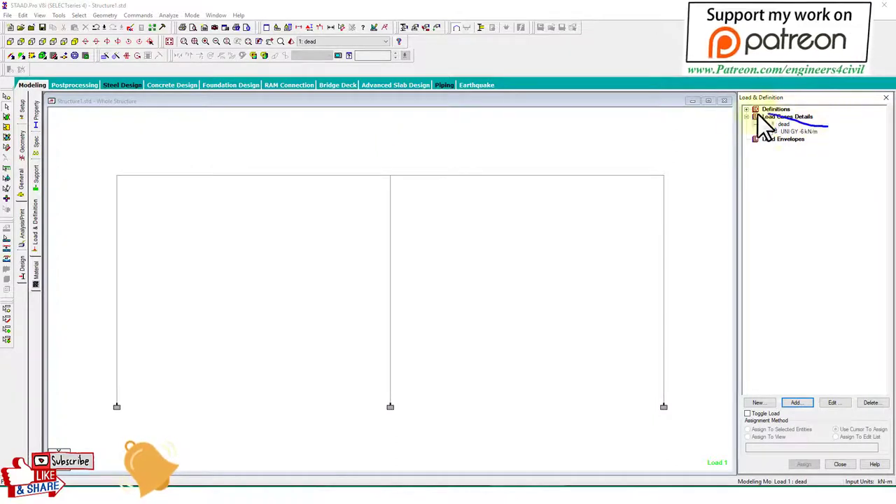
Assign the UNI GY -6 kN/m load to top beams 2 and 4 and show load values.
mouse_move(826, 126)
left_mouse_down()
mouse_move(731, 140)
mouse_move(561, 186)
mouse_move(581, 156)
mouse_move(338, 153)
mouse_move(317, 171)
left_mouse_up()
key("Escape")
left_click(789, 131)
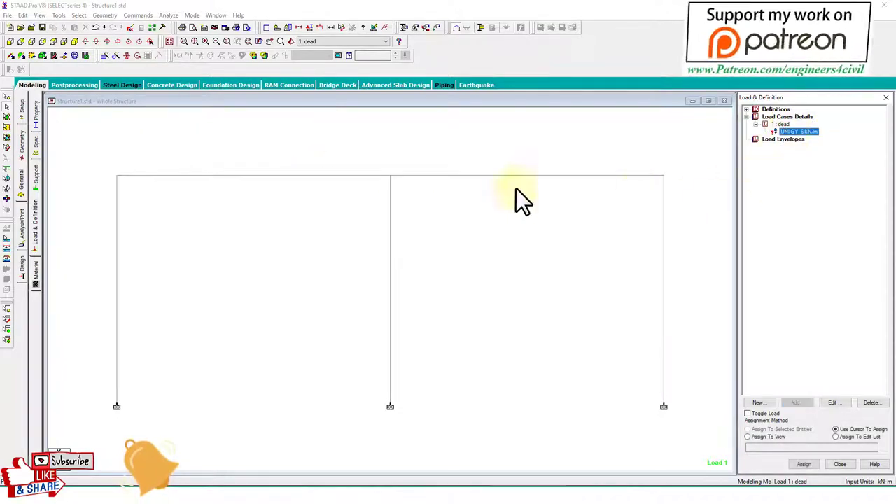
left_click_drag(95, 148, 713, 242)
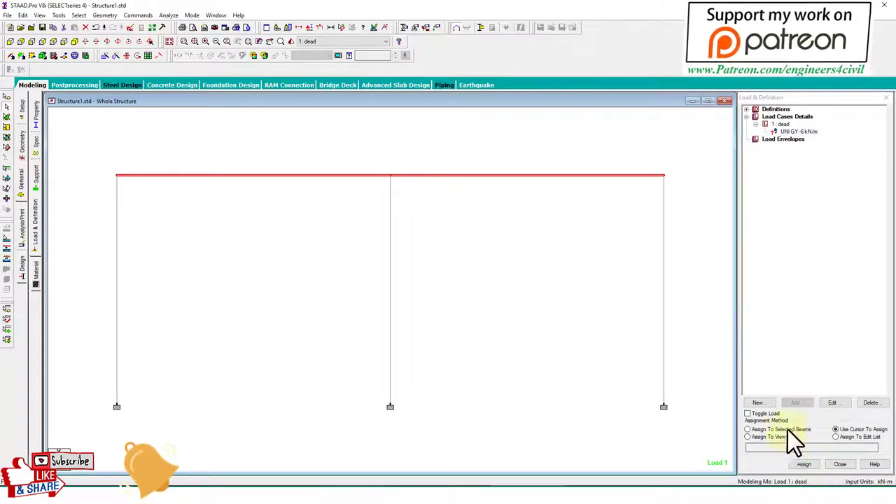
left_click(763, 431)
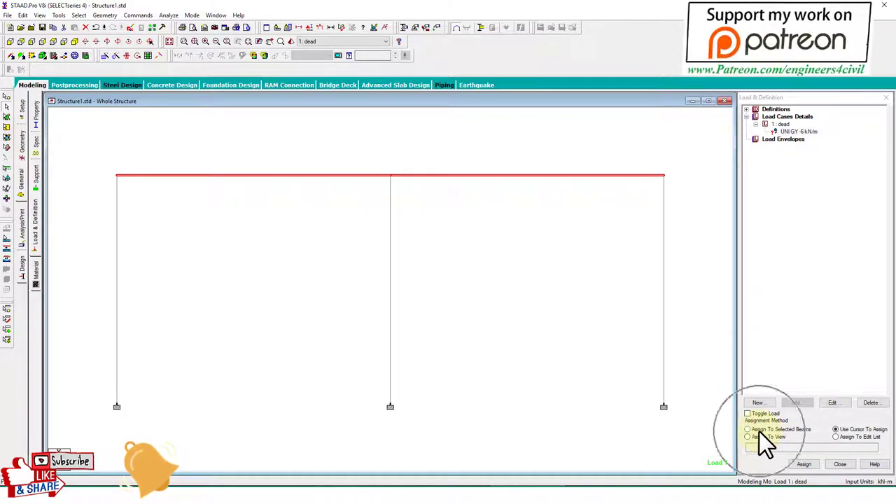
left_click(804, 465)
left_click(831, 308)
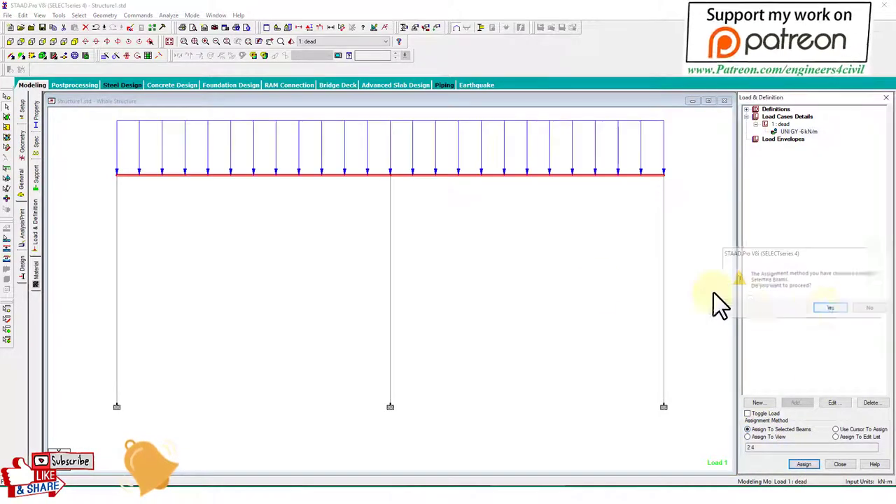
left_click(519, 262)
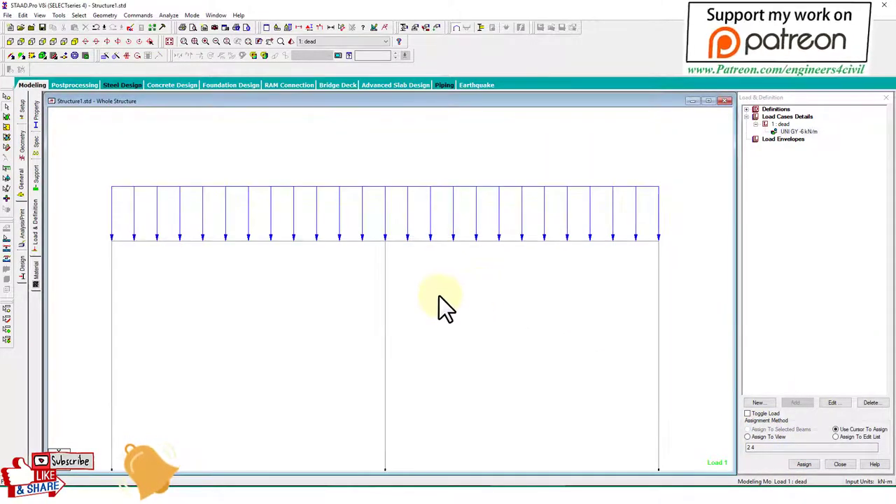
key("shift+l")
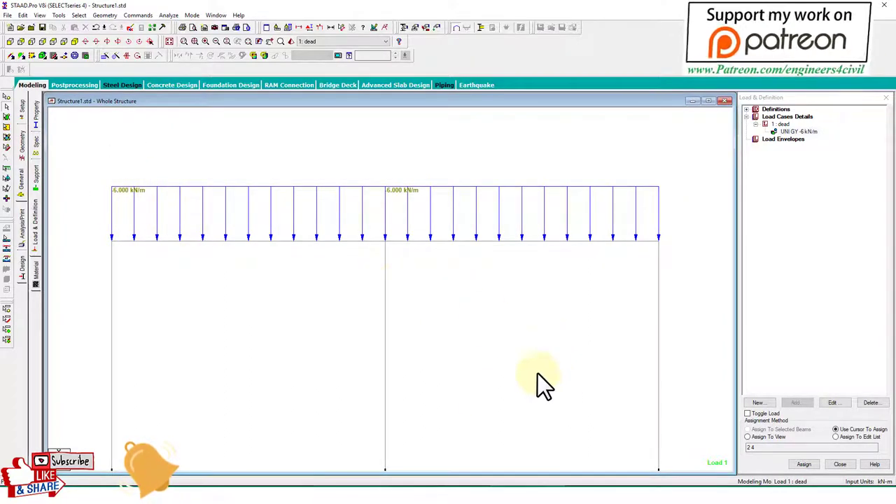
key("alt+Tab")
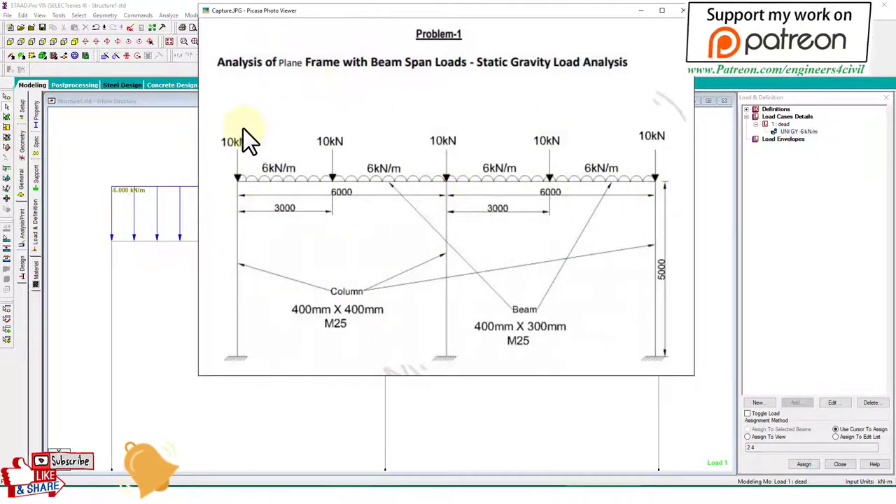
Mark the 10 kN loads and an 'Fy -10' note on Capture.JPG, clear the marks and close the viewer.
left_click_drag(243, 128, 265, 103)
mouse_move(300, 75)
left_mouse_down()
mouse_move(289, 97)
mouse_move(323, 105)
left_mouse_up()
left_click_drag(329, 84, 342, 121)
mouse_move(359, 92)
left_mouse_down()
mouse_move(376, 87)
mouse_move(397, 108)
mouse_move(412, 88)
left_mouse_up()
left_click_drag(263, 60, 435, 119)
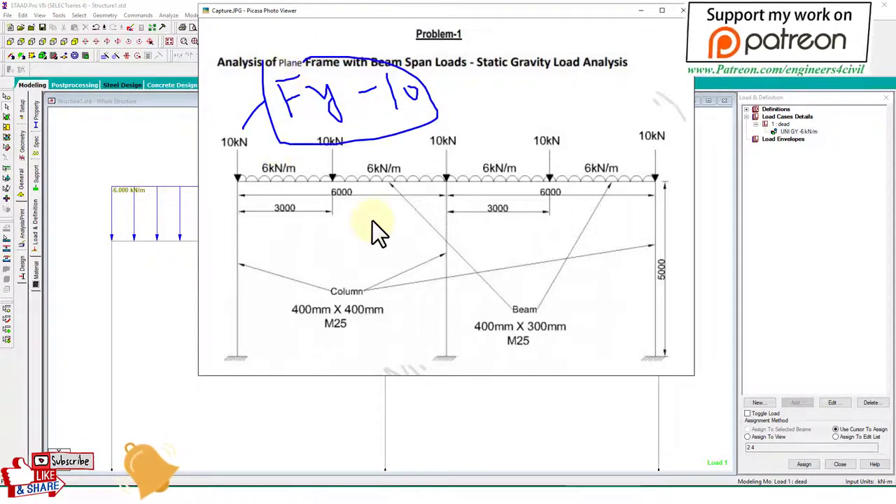
key("Escape")
left_click(565, 437)
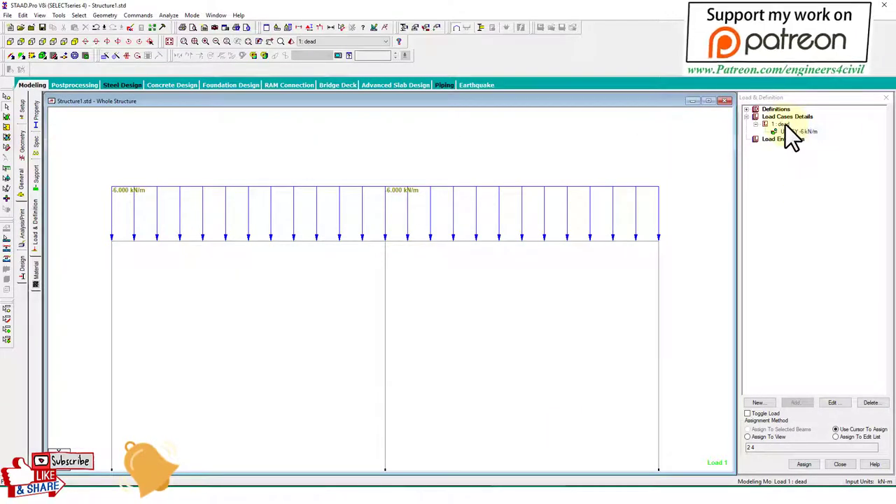
Add a -10 kN Fy nodal force to the dead load case.
left_click(781, 124)
left_click(795, 403)
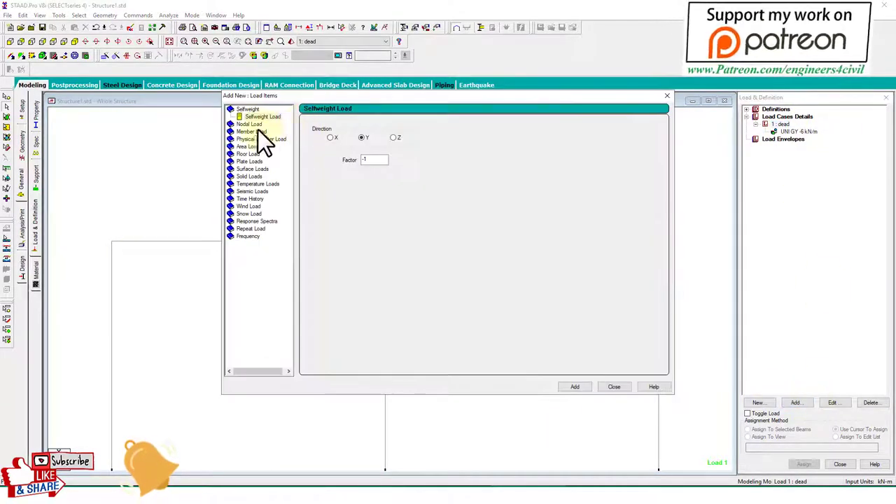
left_click(250, 125)
double_click(337, 174)
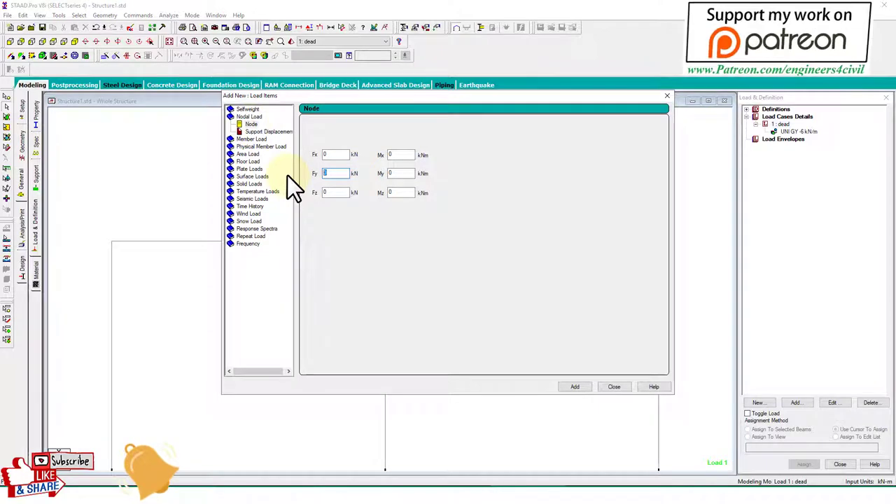
type("-10")
key("Return")
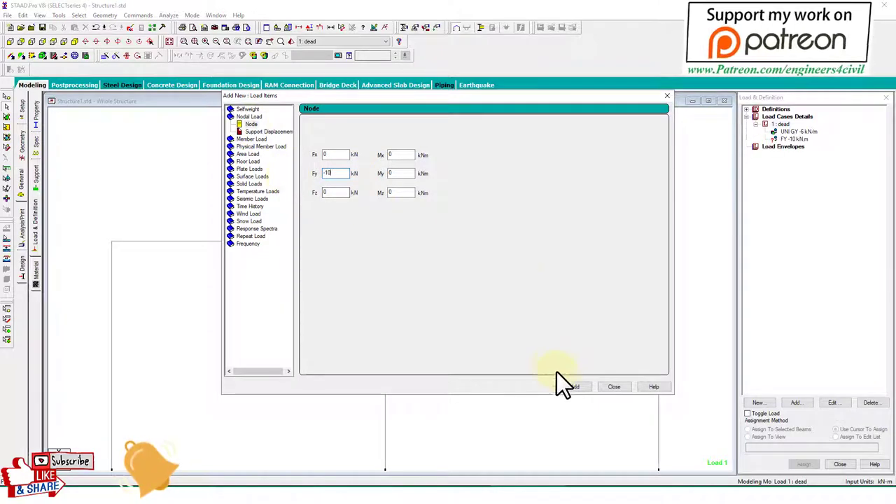
left_click(613, 387)
Apply the -10 kN nodal force to top joints 2, 4 and 6.
left_click(795, 139)
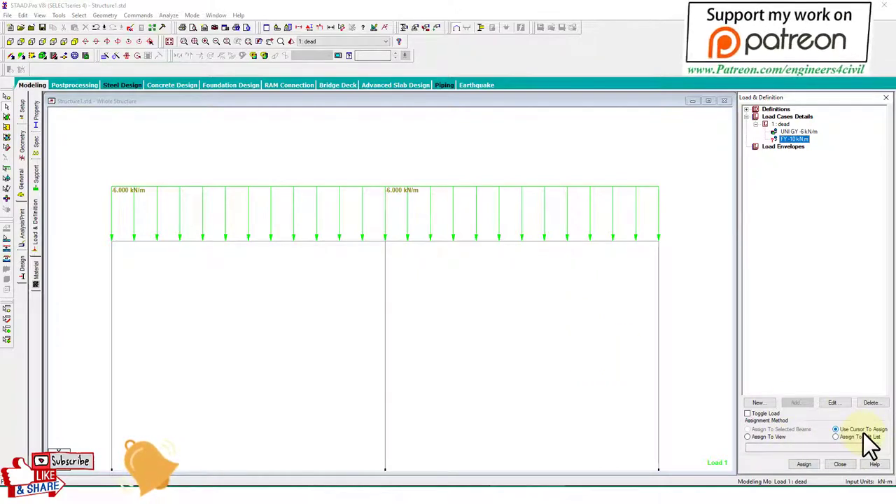
left_click(805, 465)
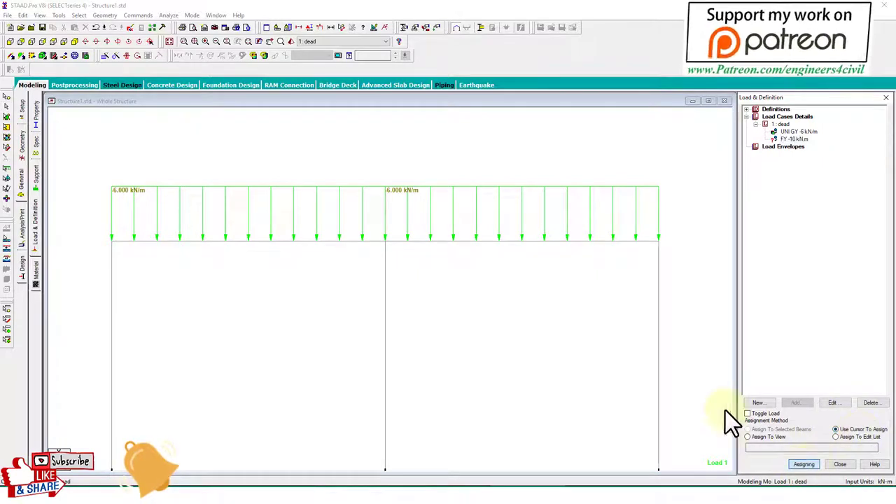
left_click(657, 244)
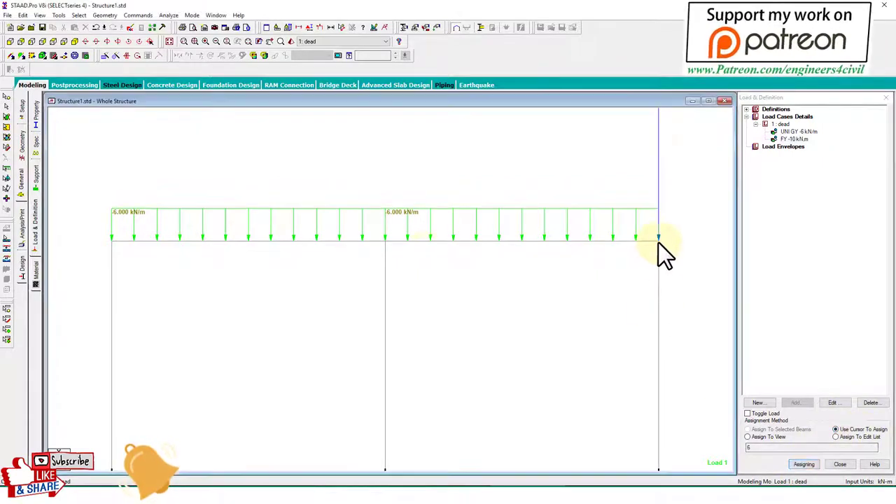
left_click(384, 240)
left_click(113, 248)
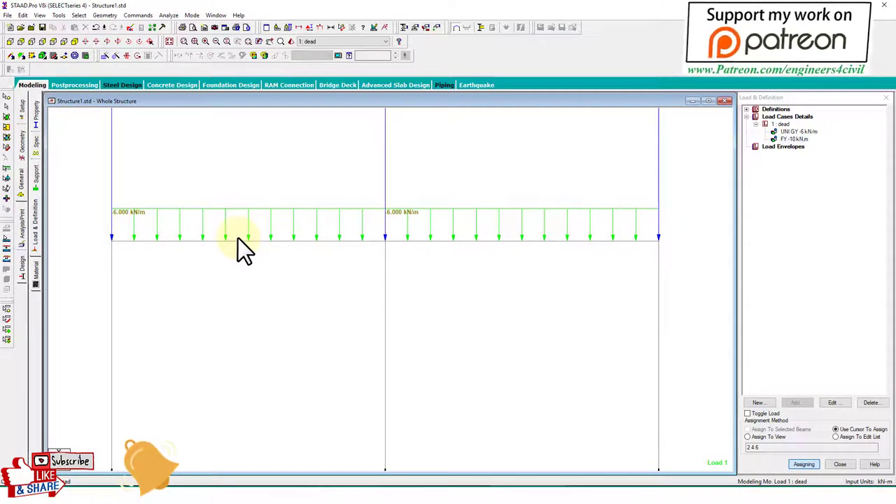
Sketch the point-load positions on both beams and accept the model auto save.
left_click_drag(243, 140, 245, 248)
left_click_drag(224, 220, 245, 251)
mouse_move(506, 154)
left_mouse_down()
mouse_move(510, 222)
mouse_move(524, 214)
mouse_move(510, 250)
left_mouse_up()
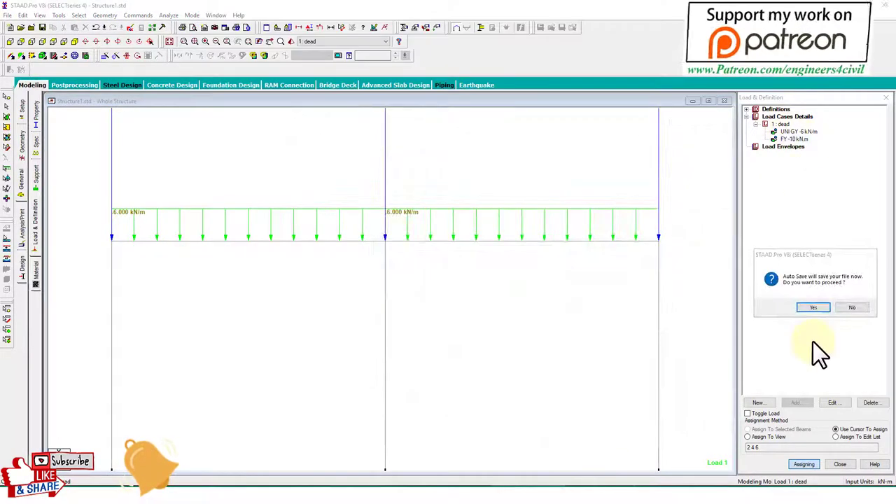
left_click(813, 308)
Add a -10 kN concentrated GY member force to the dead load case.
left_click(406, 259)
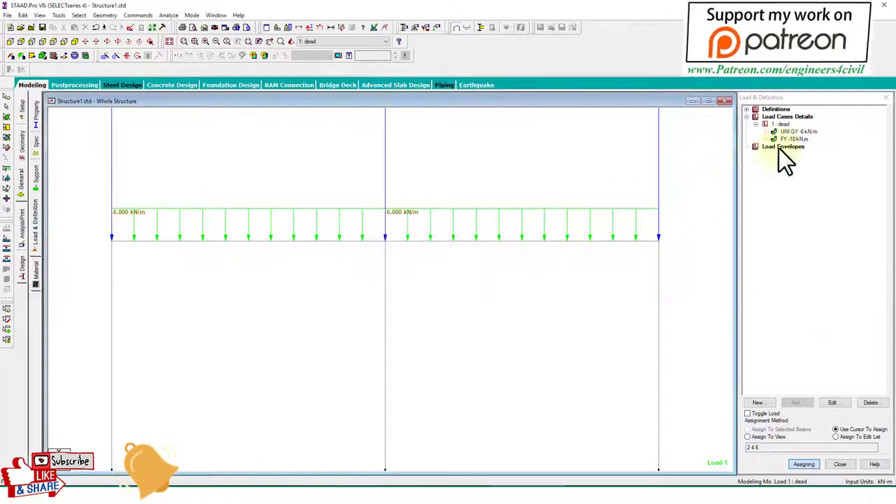
left_click(781, 124)
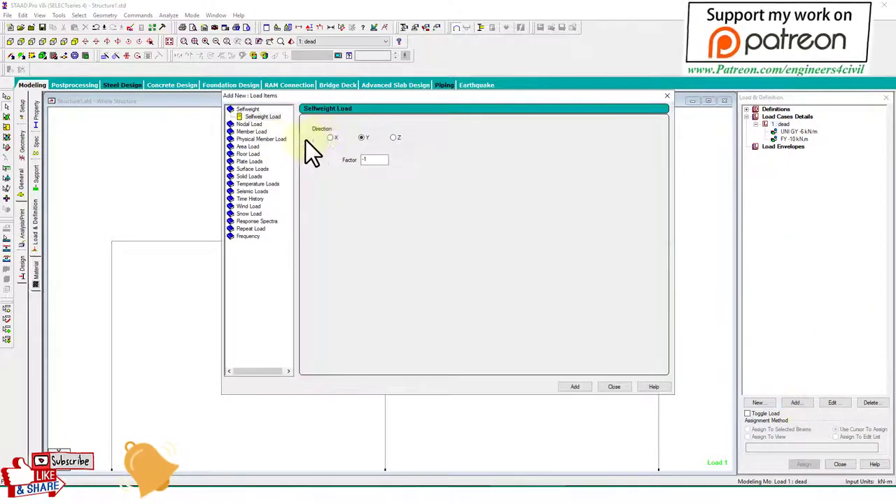
double_click(257, 131)
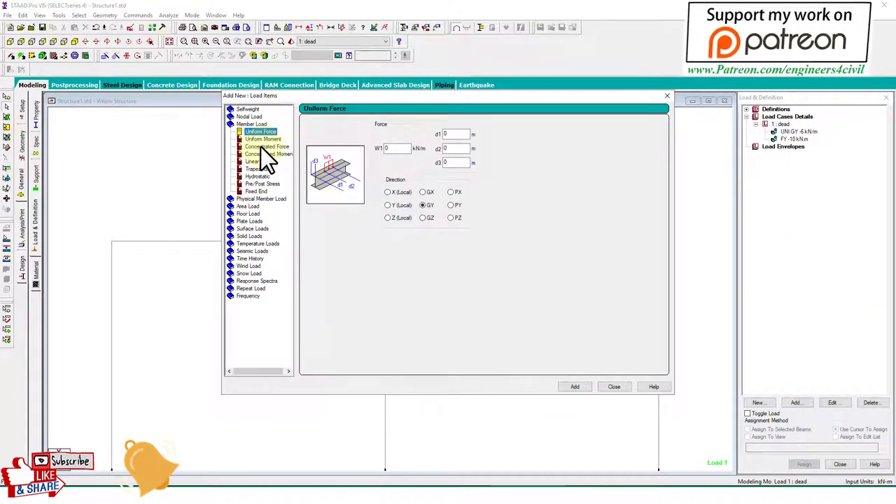
left_click(264, 147)
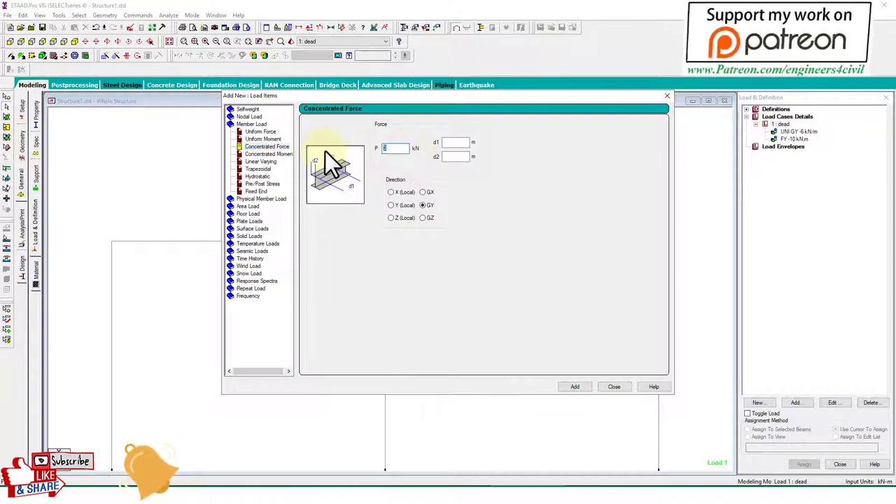
type("-10")
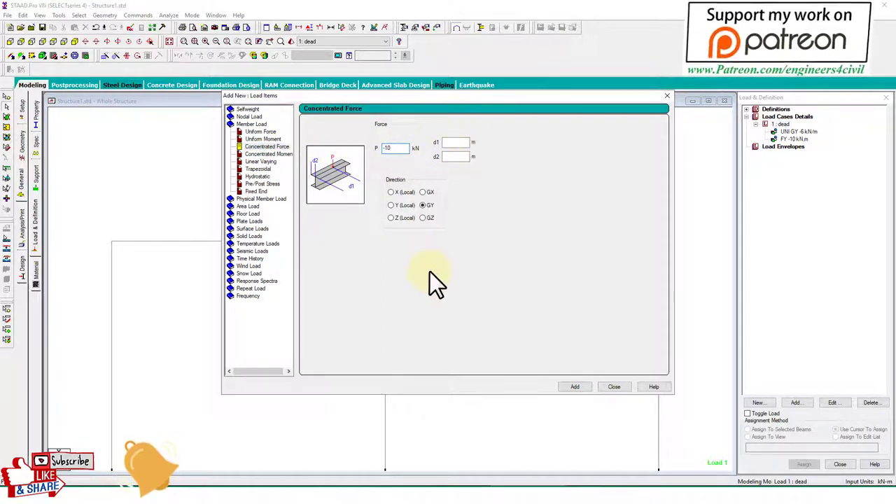
left_click(581, 387)
left_click(608, 387)
Assign the -10 kN concentrated load to beams 2 and 4, then bring up the analysis commands.
left_click(803, 147)
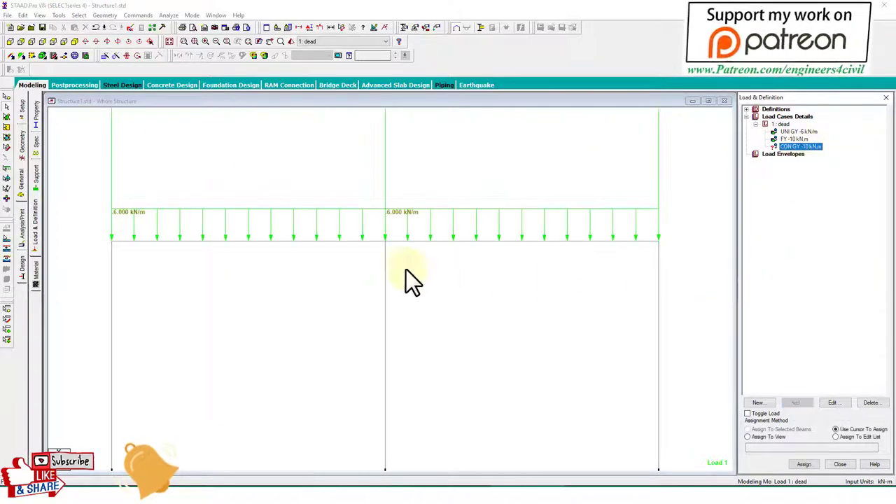
left_click_drag(76, 192, 675, 273)
left_click(789, 430)
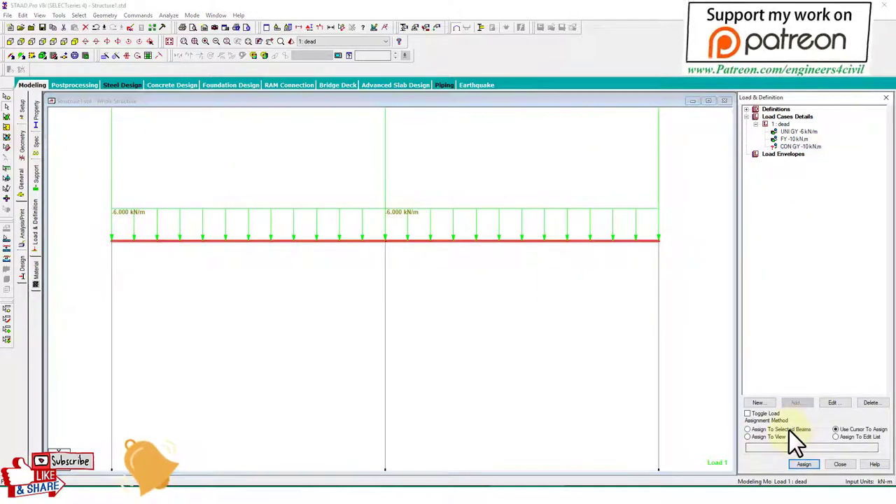
left_click(804, 464)
left_click(830, 308)
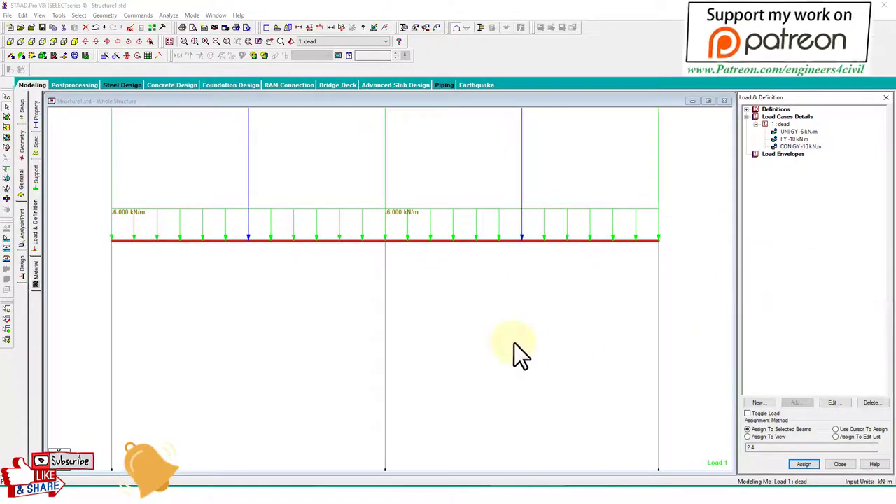
scroll(512, 343, "up", 3)
scroll(467, 310, "down", 1)
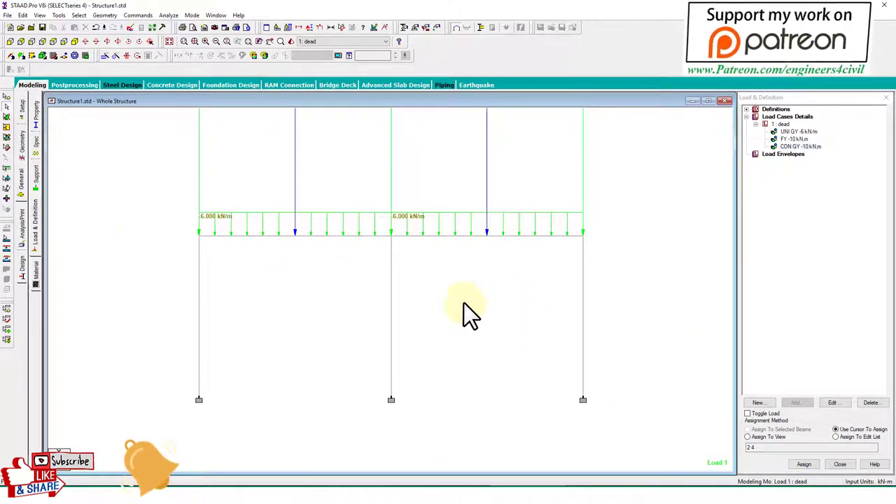
left_click(22, 226)
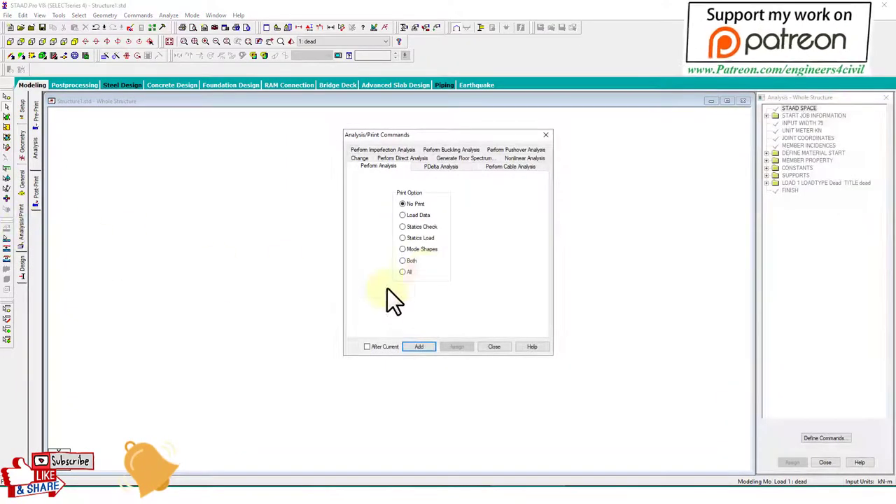
Add PERFORM ANALYSIS PRINT ALL and run the analysis to completion with 0 errors.
left_click(409, 273)
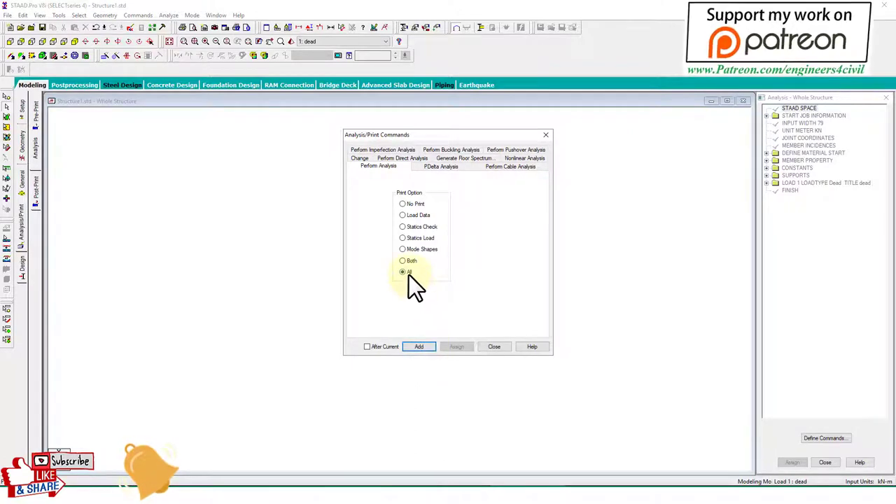
left_click(421, 348)
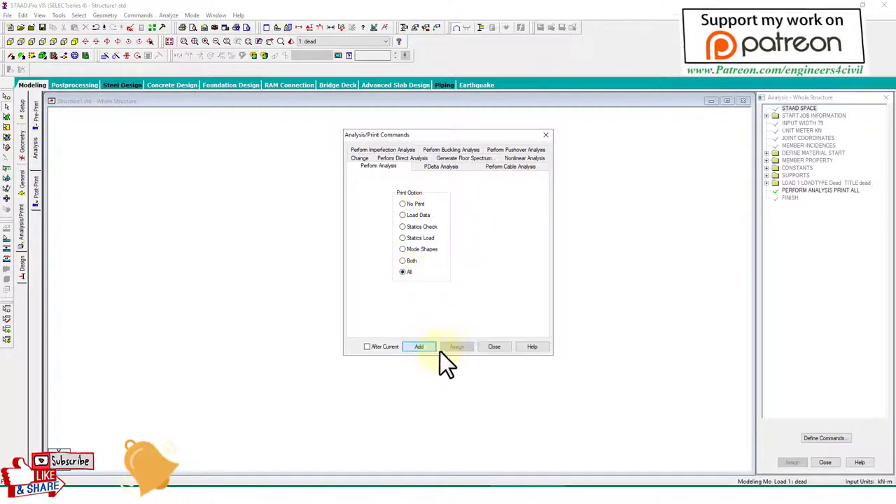
left_click(501, 348)
left_click(171, 14)
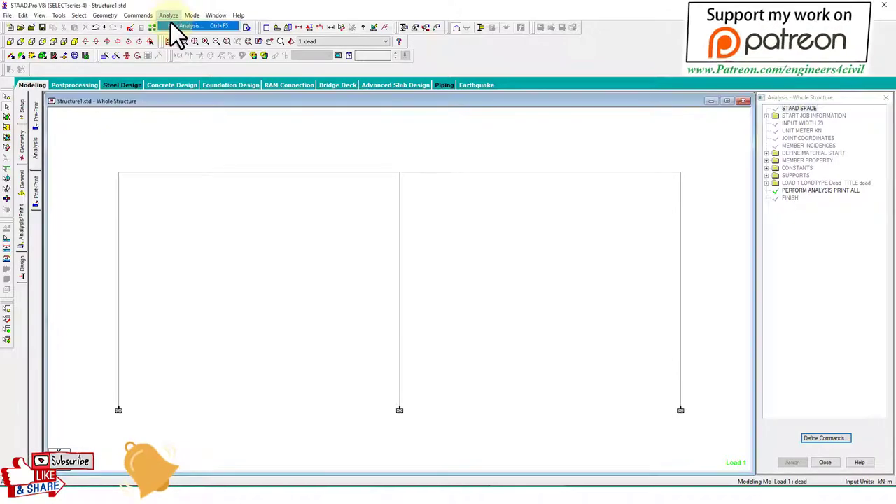
left_click(171, 22)
left_click(389, 261)
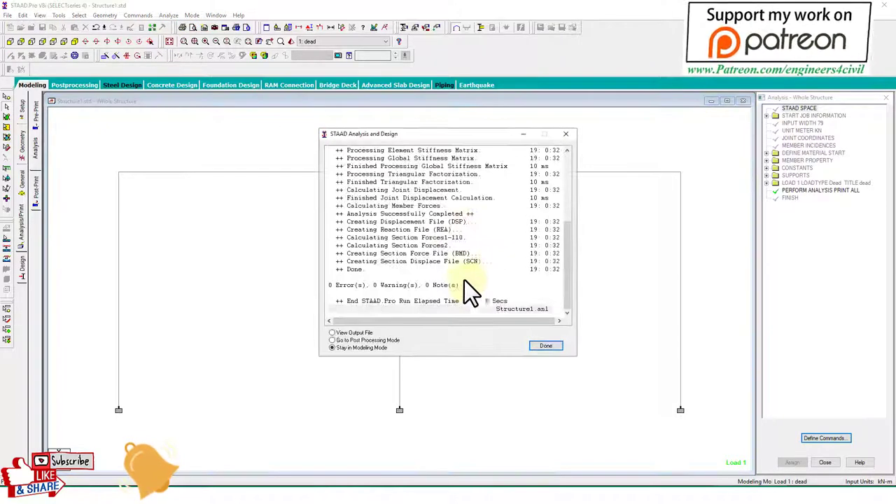
left_click(544, 344)
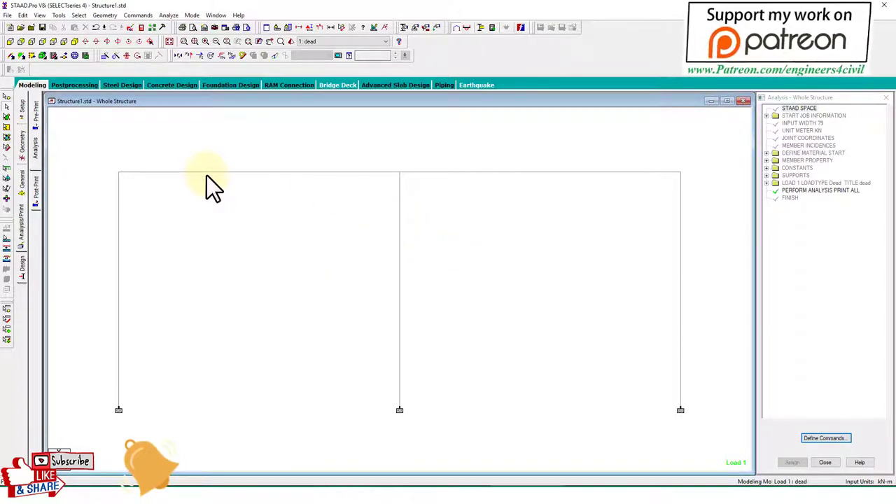
Review the left beam's shear, bending and local-Y deflection results.
double_click(236, 173)
left_click(430, 154)
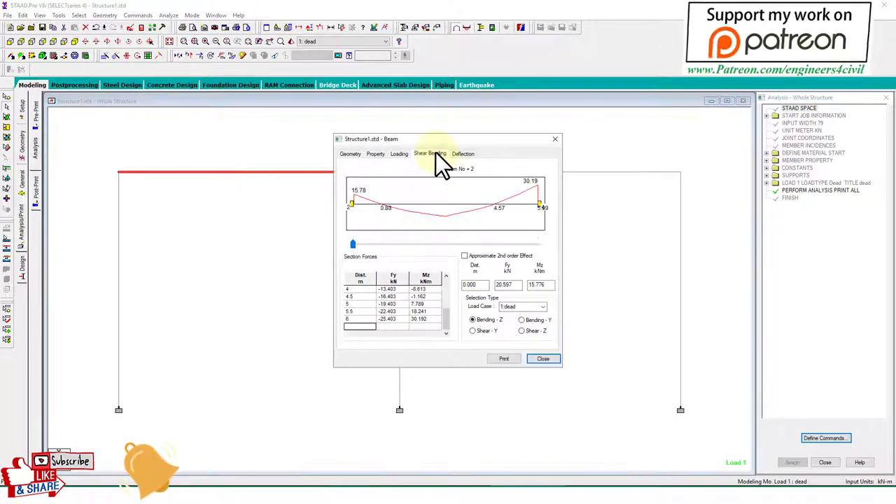
left_click(487, 331)
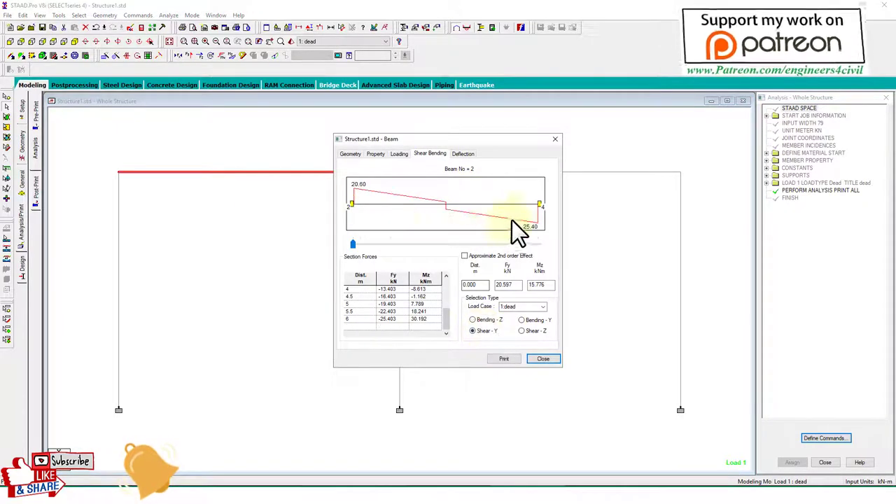
left_click(458, 155)
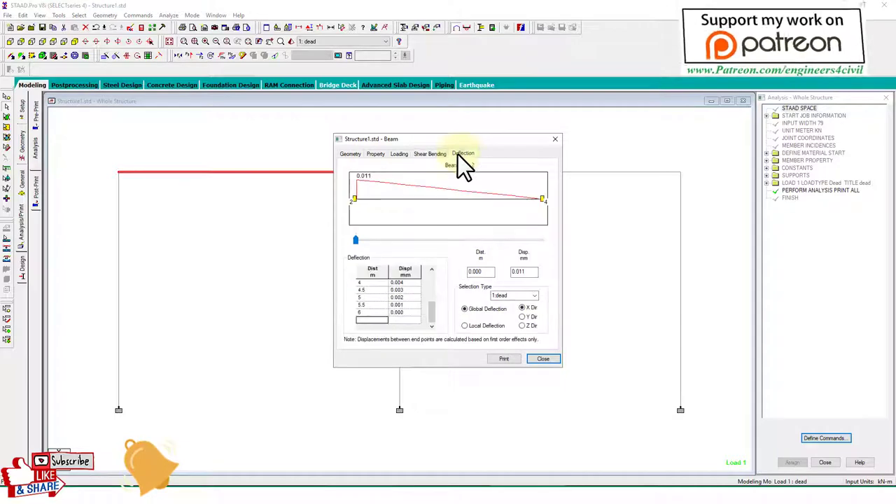
left_click(522, 316)
left_click(544, 360)
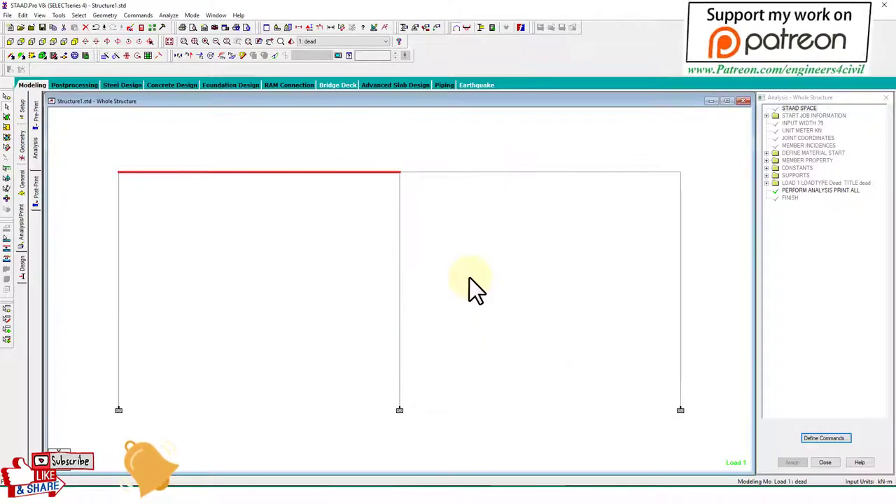
left_click(469, 276)
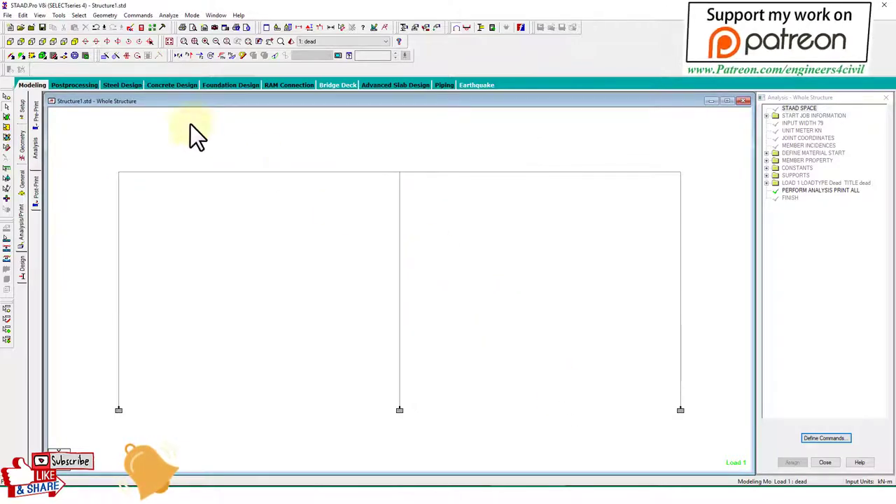
In postprocessing, label maximum resultant displacements: 1.282 mm on beams, 0.314 mm on outer columns.
left_click(82, 84)
left_click(465, 319)
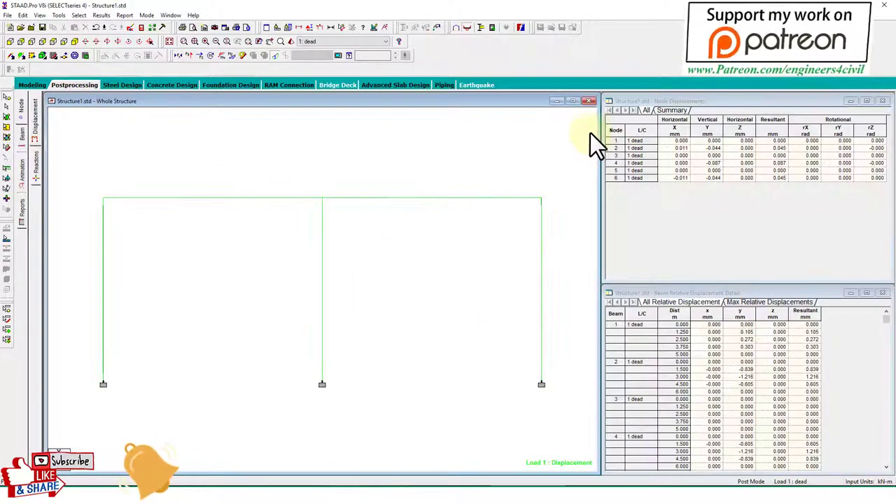
left_click(573, 101)
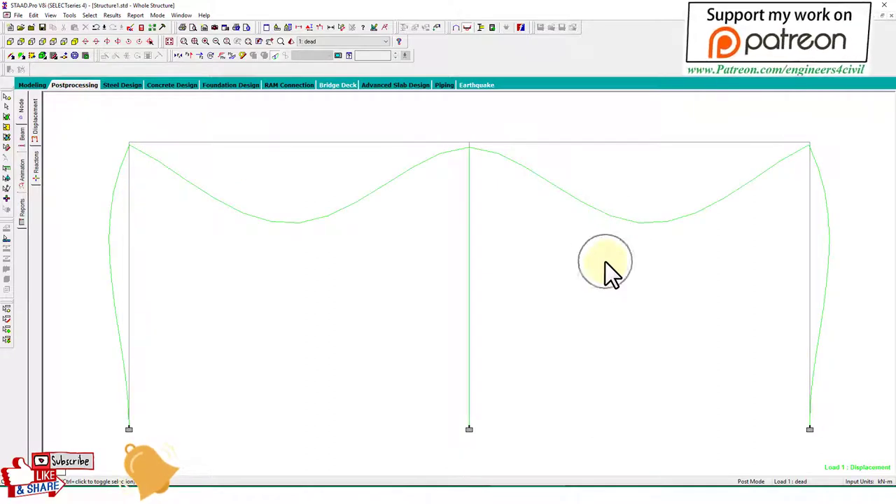
left_click(114, 15)
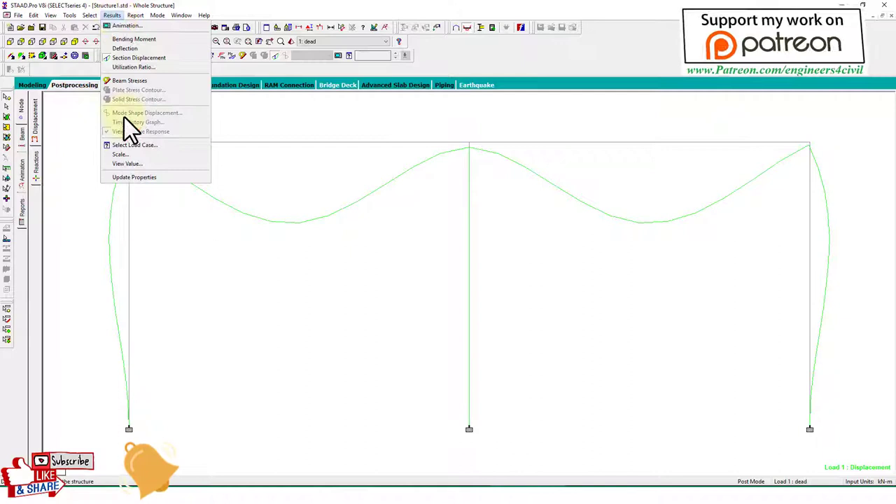
left_click(140, 164)
left_click(413, 174)
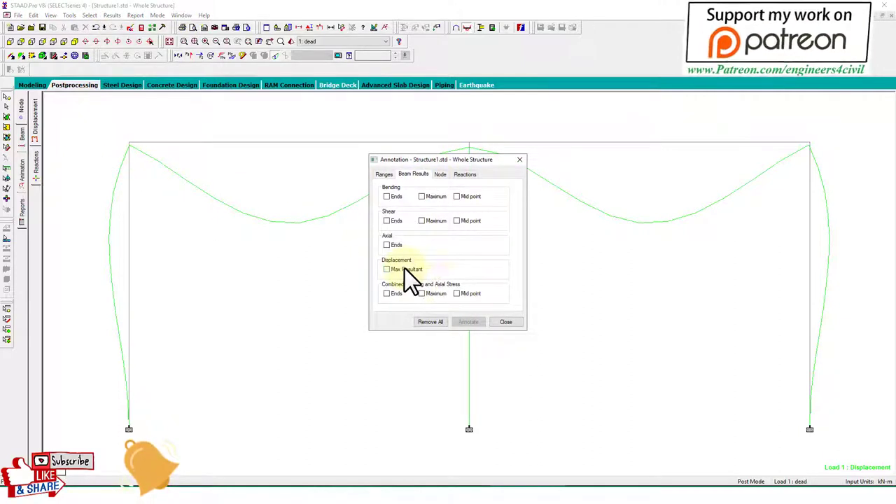
left_click(482, 324)
left_click(514, 323)
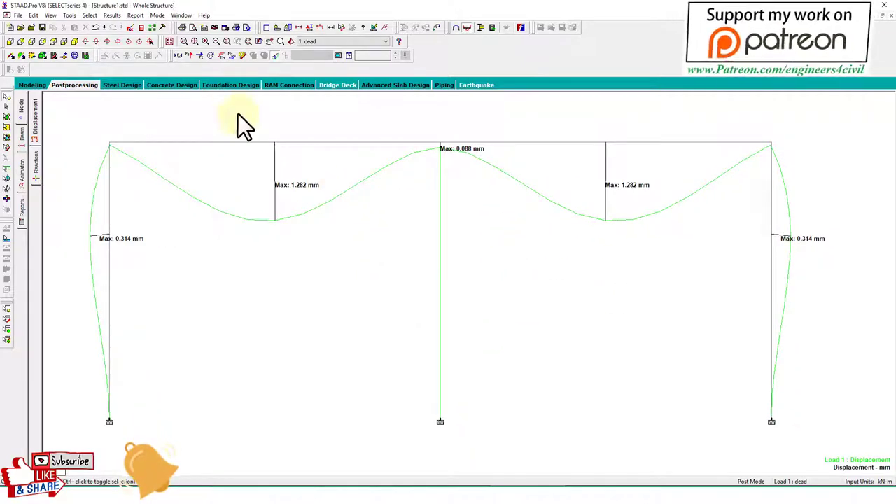
left_click(273, 57)
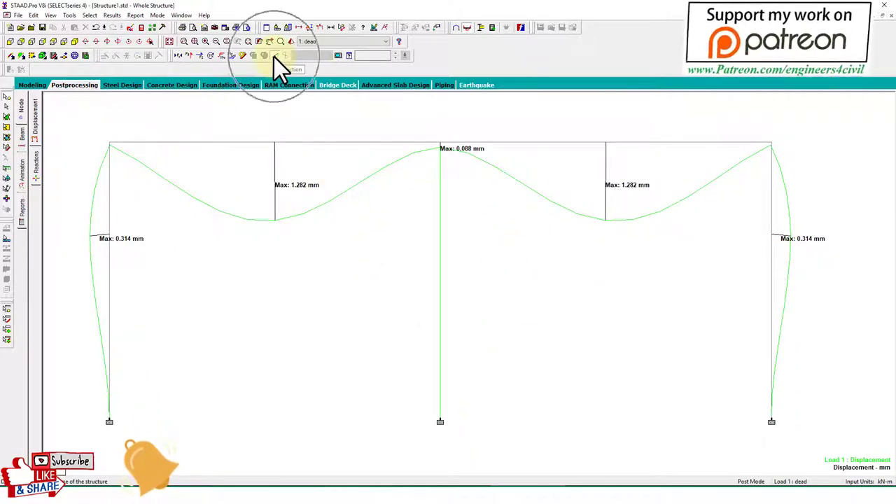
left_click(274, 57)
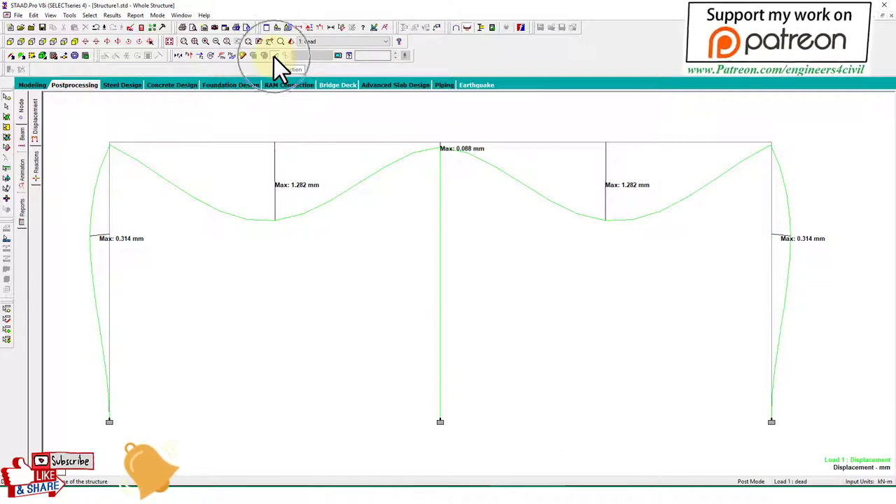
Show the bending moment diagram with its values labelled.
left_click(230, 57)
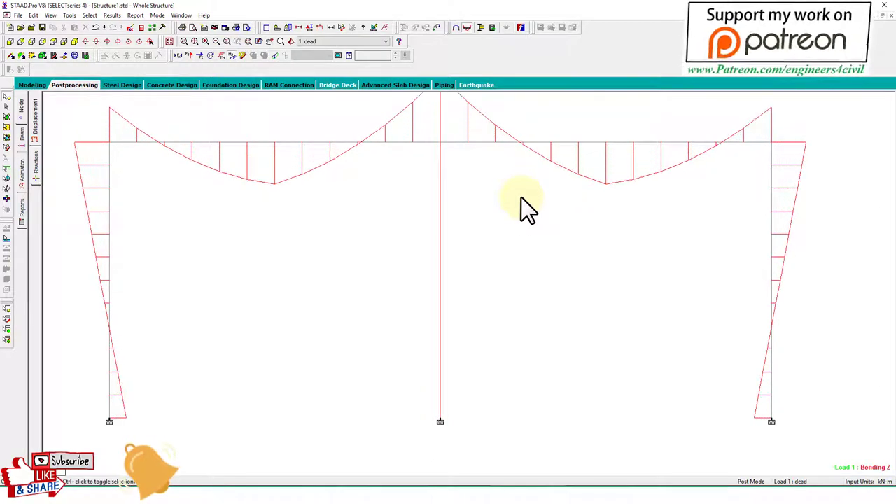
left_click(112, 16)
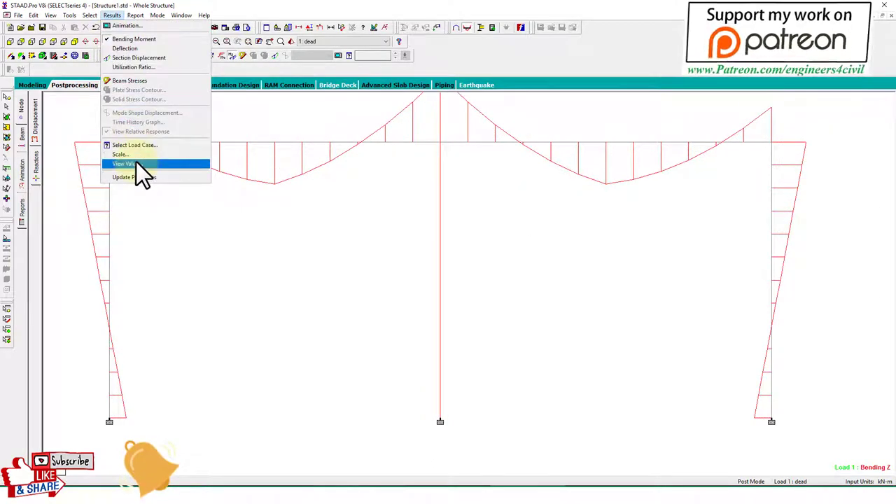
left_click(136, 162)
left_click(415, 174)
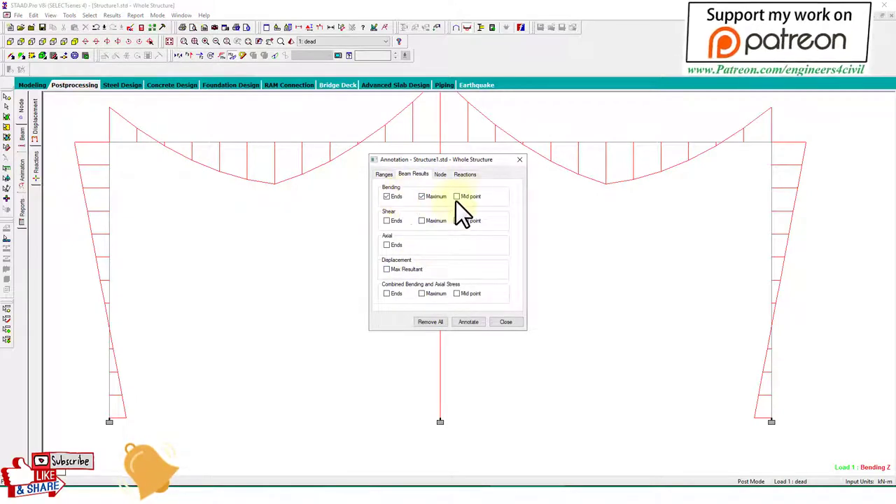
left_click(472, 322)
left_click(504, 322)
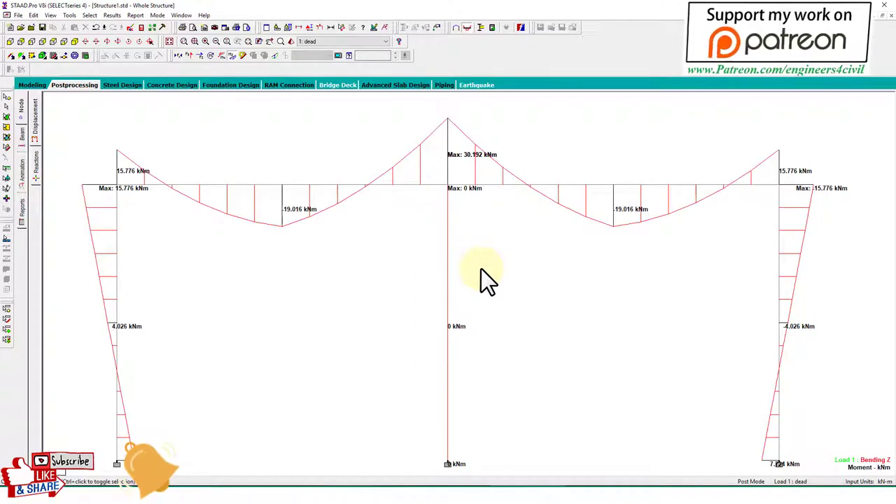
Switch to the shear force diagram labelled at ends, maximum and mid point.
left_click(232, 56)
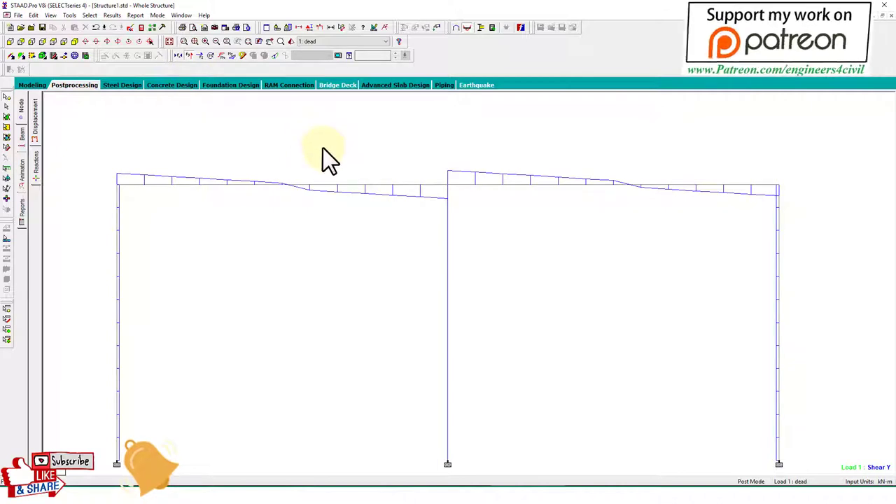
left_click(114, 16)
left_click(145, 164)
left_click(413, 175)
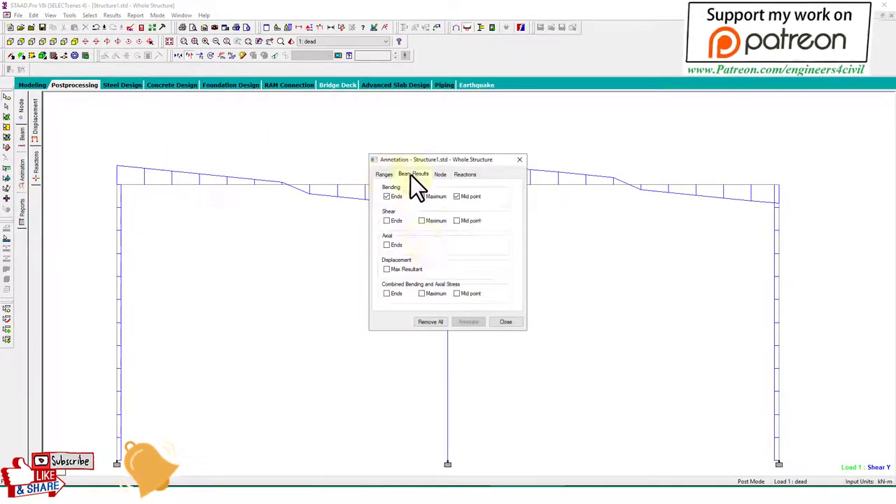
left_click(387, 196)
left_click(422, 196)
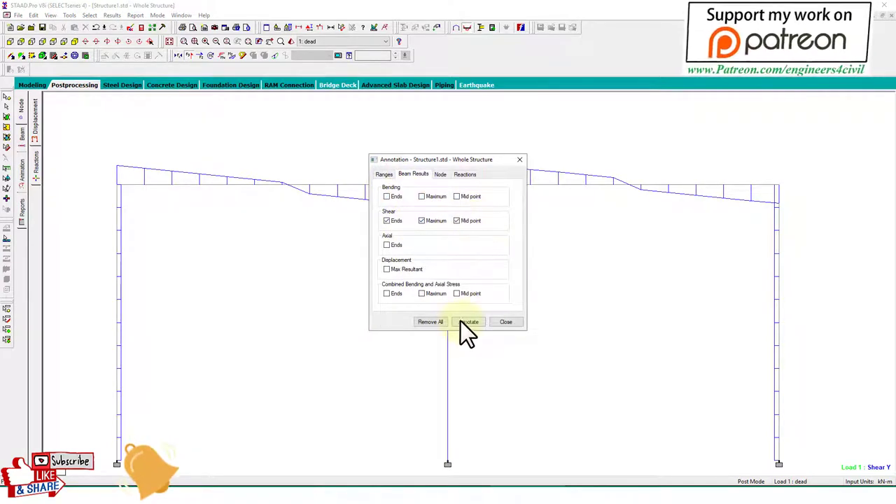
left_click(466, 322)
left_click(504, 322)
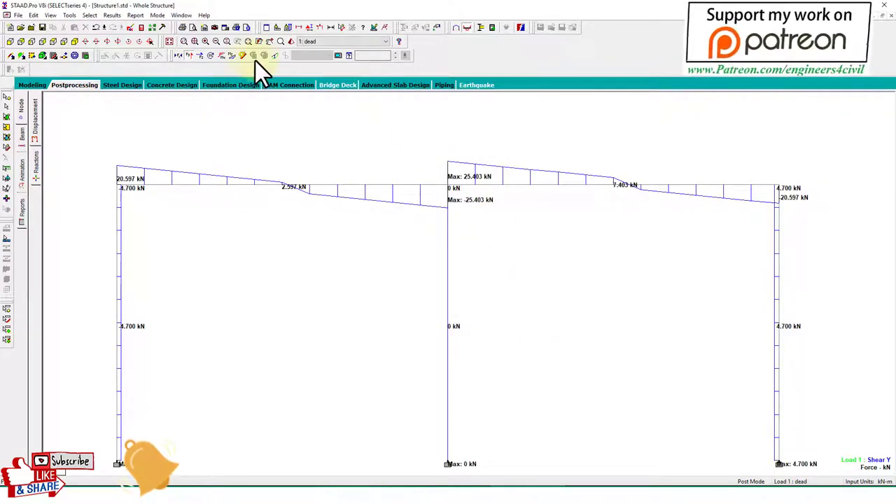
Overlay displacement and bending diagrams, labelling end and maximum moments (30.192 kNm peak).
left_click(274, 56)
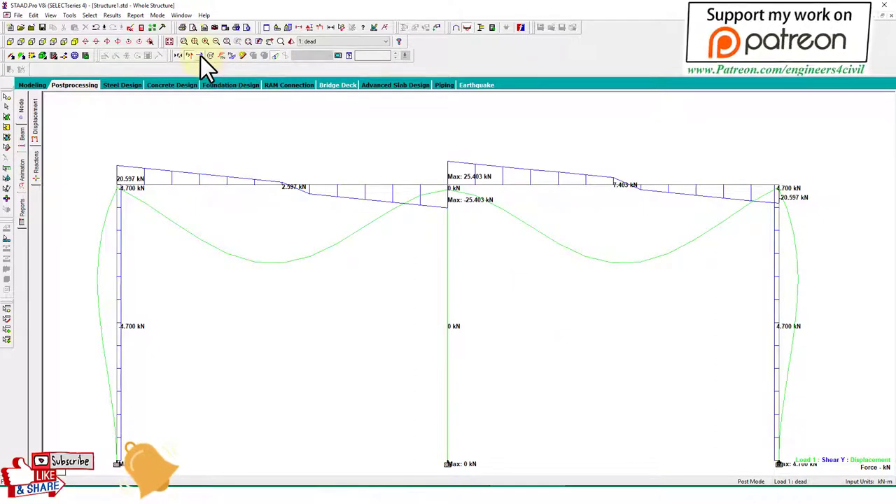
left_click(234, 57)
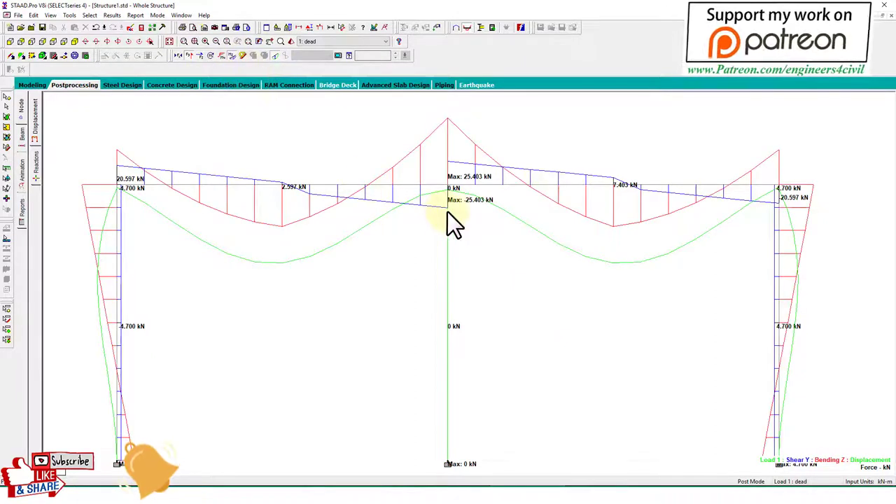
left_click(112, 15)
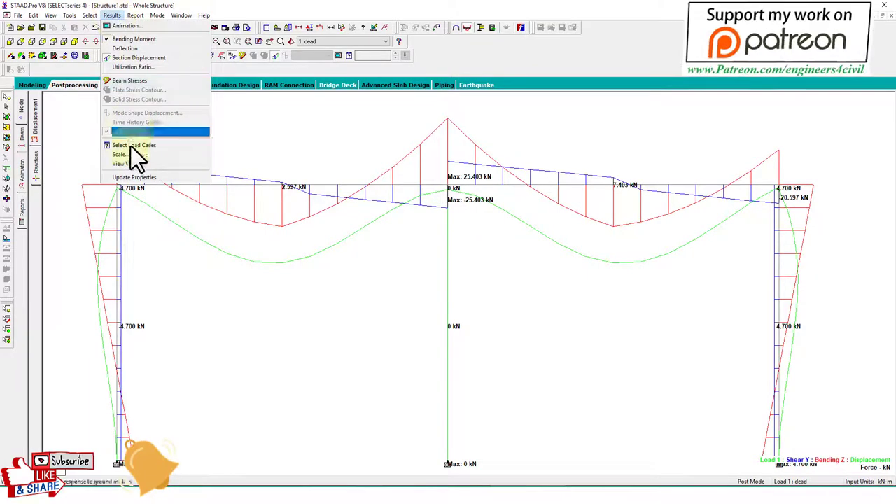
left_click(157, 166)
left_click(412, 175)
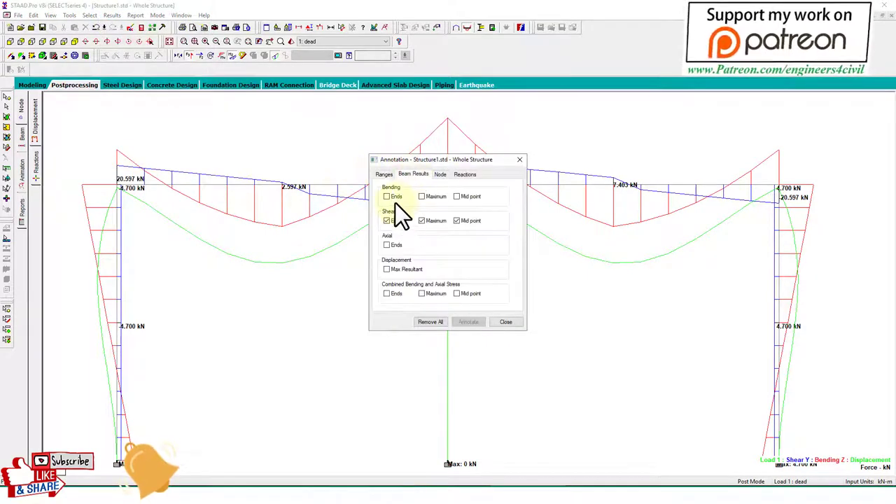
left_click(393, 197)
left_click(433, 197)
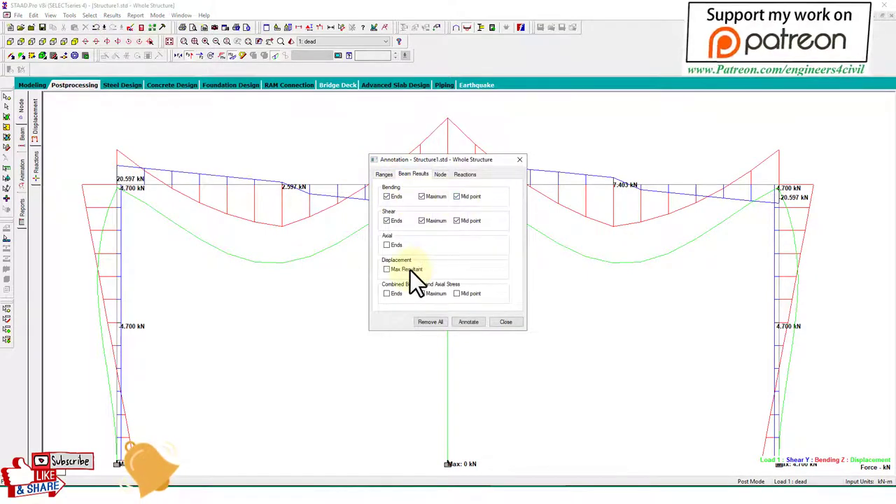
left_click(469, 322)
left_click(506, 323)
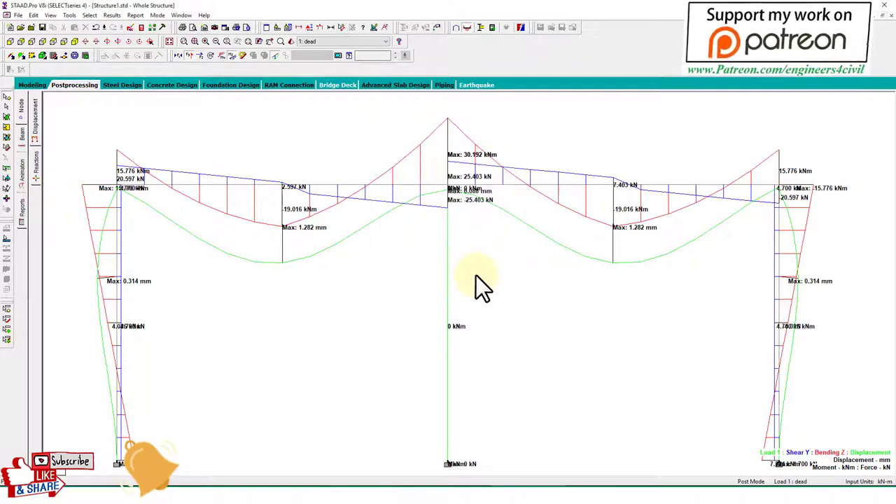
Set the diagram 3D Sections option to Full Sections, then change page tabs.
right_click(337, 155)
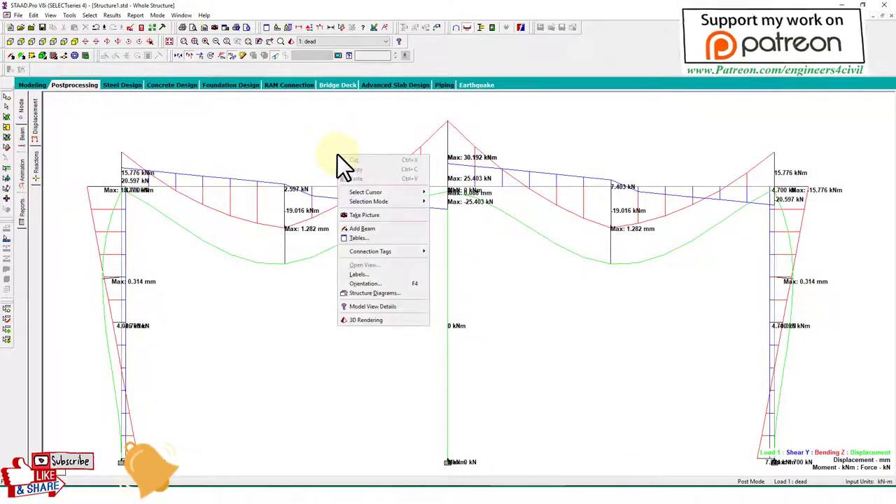
left_click(374, 294)
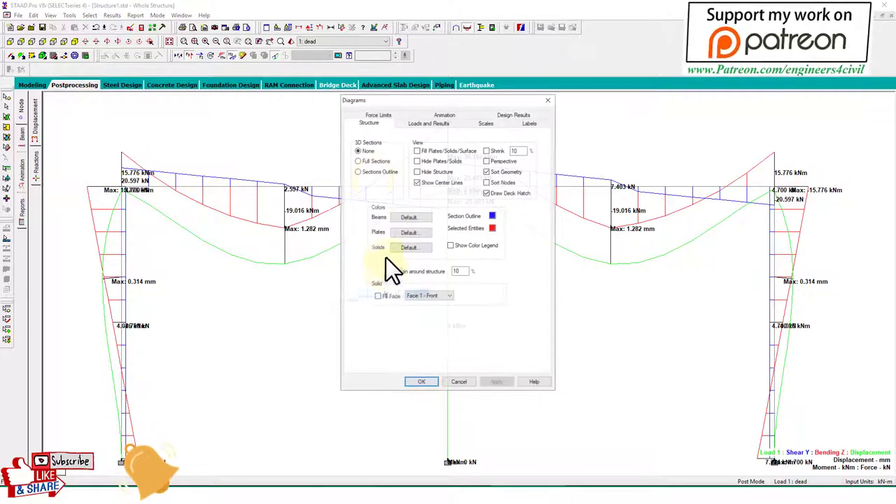
left_click(373, 163)
left_click(425, 380)
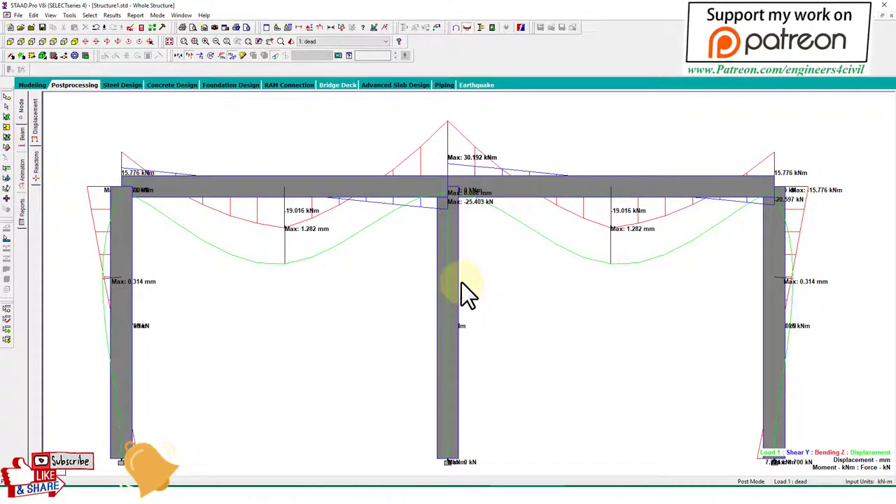
left_click(461, 282)
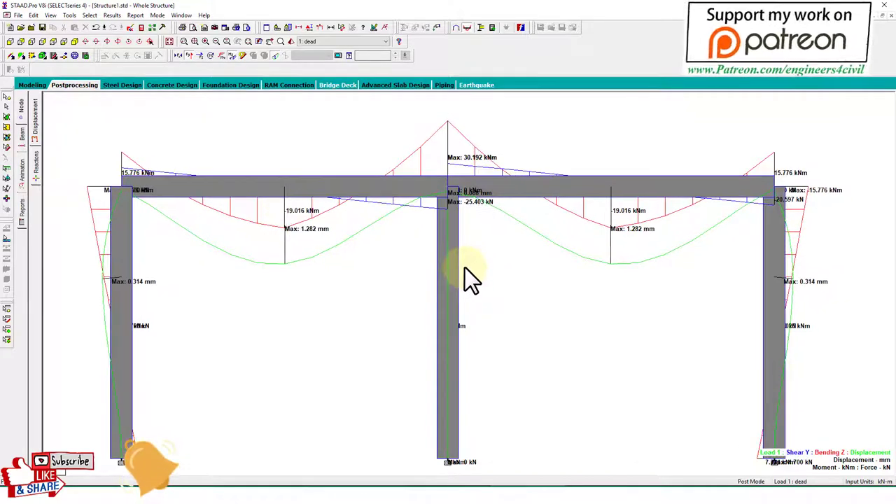
left_click(75, 85)
On the Design page's Concrete tab, set the current code to IS456.
left_click(32, 85)
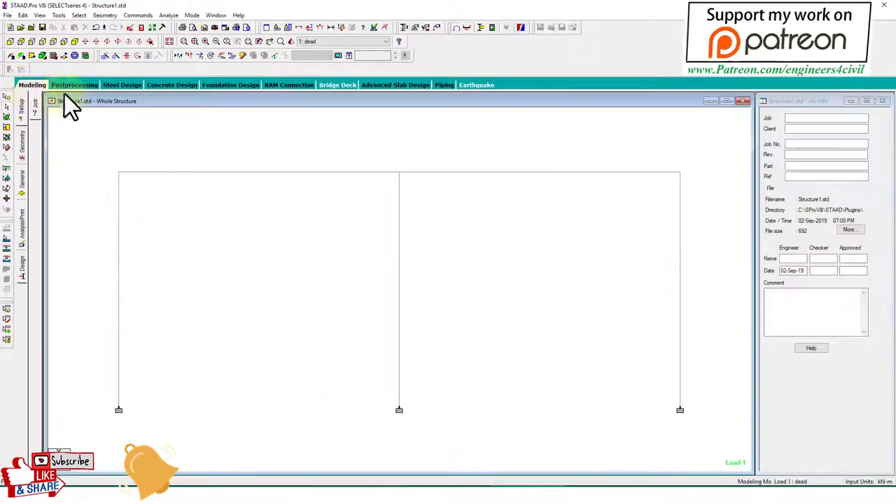
left_click(73, 87)
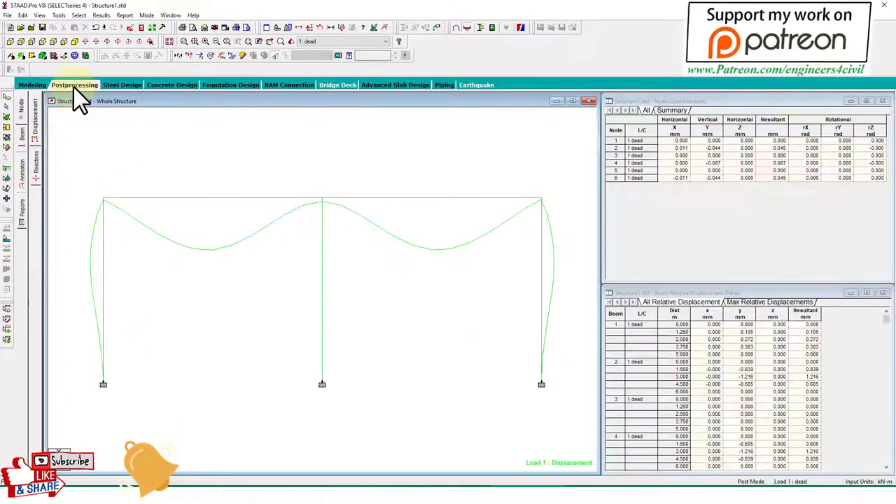
left_click(33, 84)
left_click(24, 273)
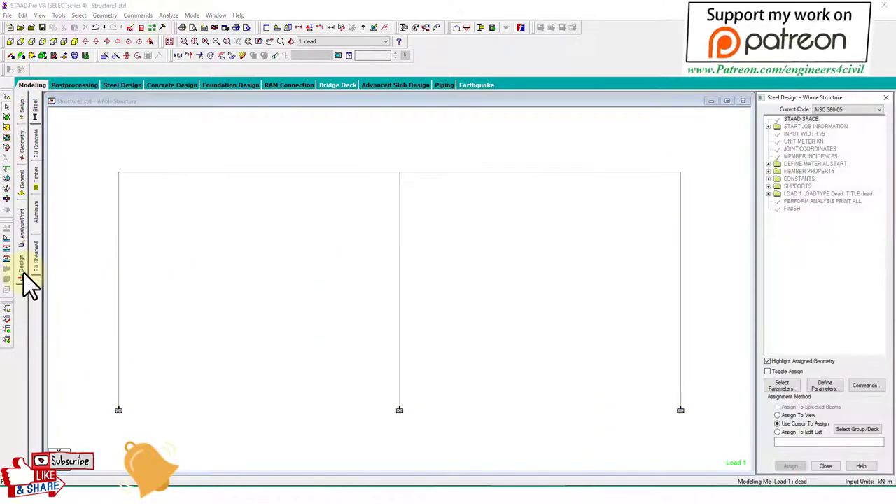
left_click(36, 149)
left_click(841, 108)
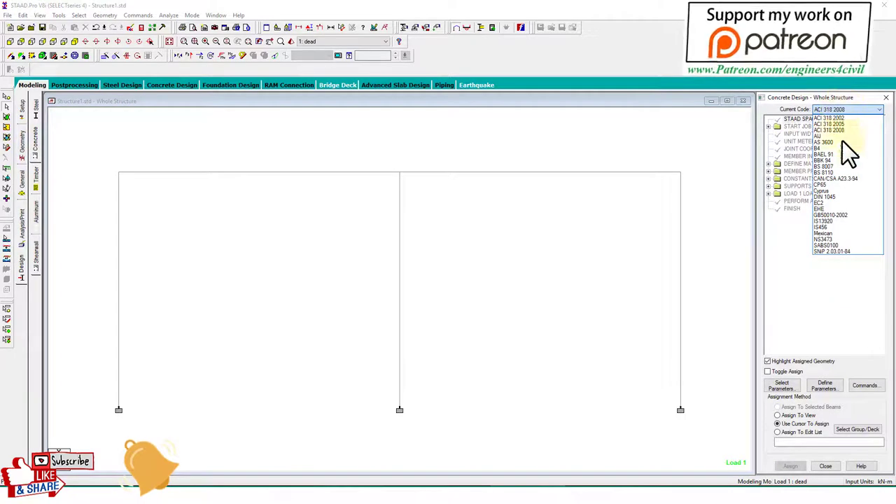
left_click(831, 228)
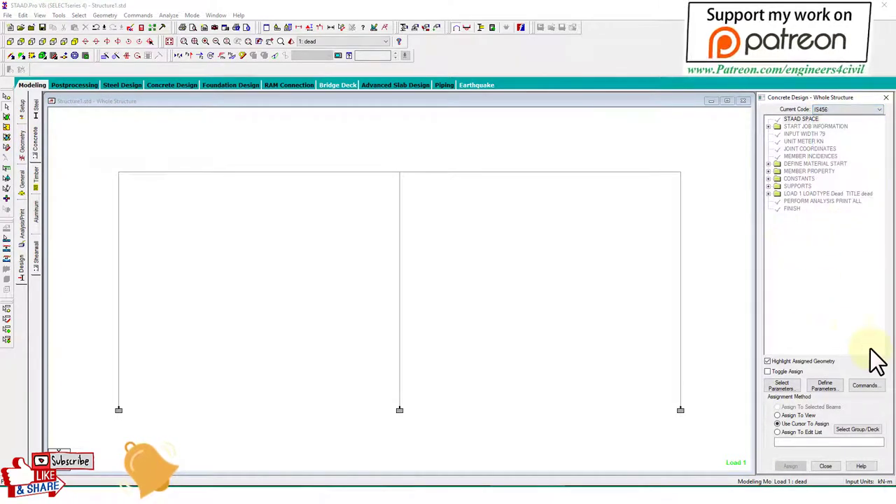
Move Clear, Fc and Fymain into the selected concrete design parameters.
left_click(781, 388)
left_click_drag(774, 218, 416, 119)
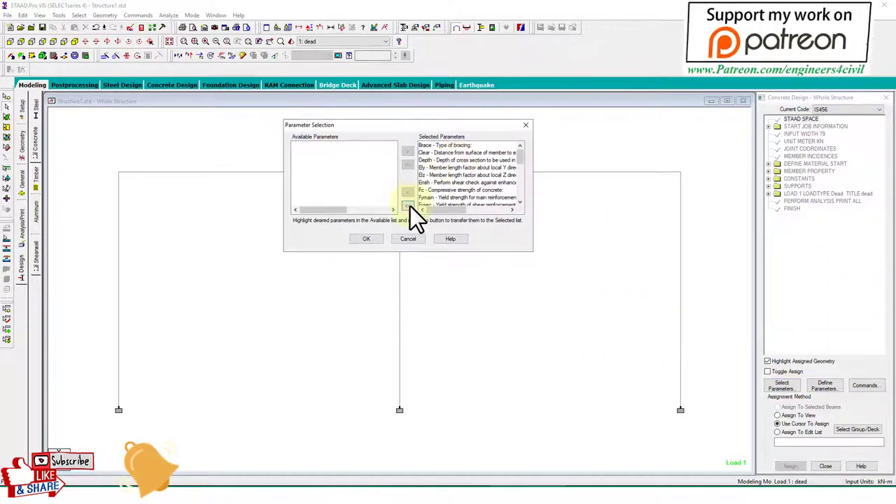
left_click(310, 153)
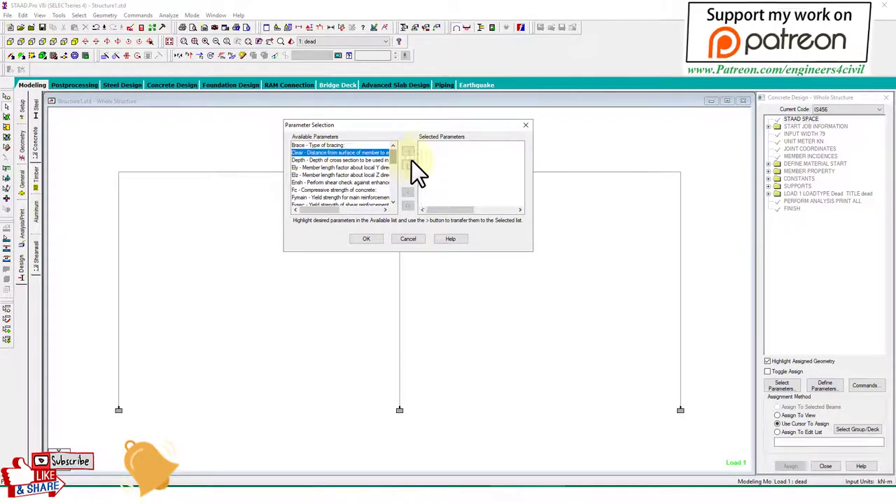
left_click(409, 152)
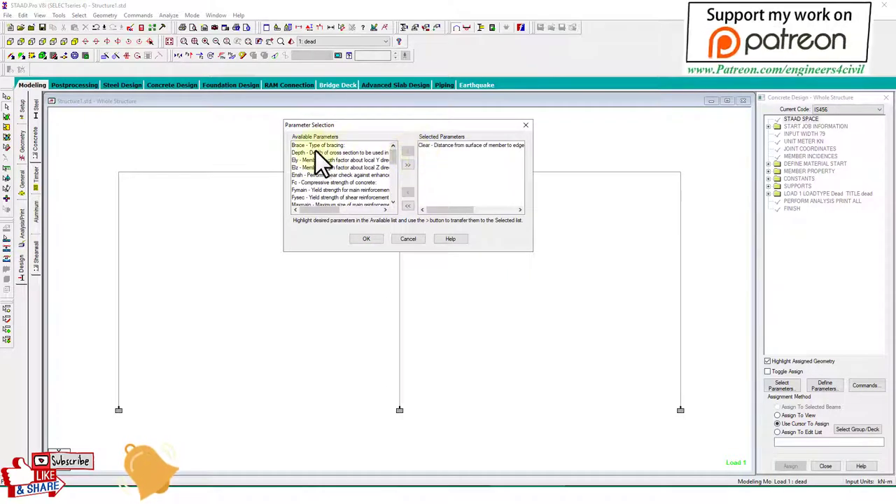
left_click(306, 182)
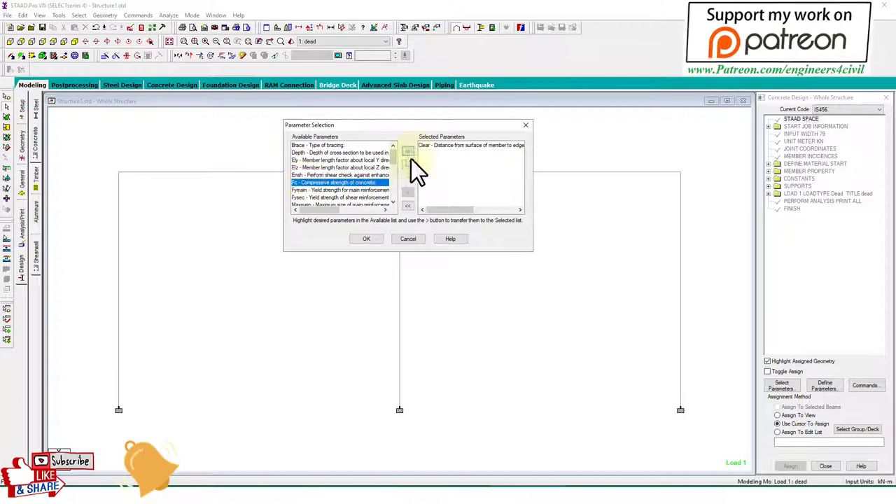
left_click(410, 152)
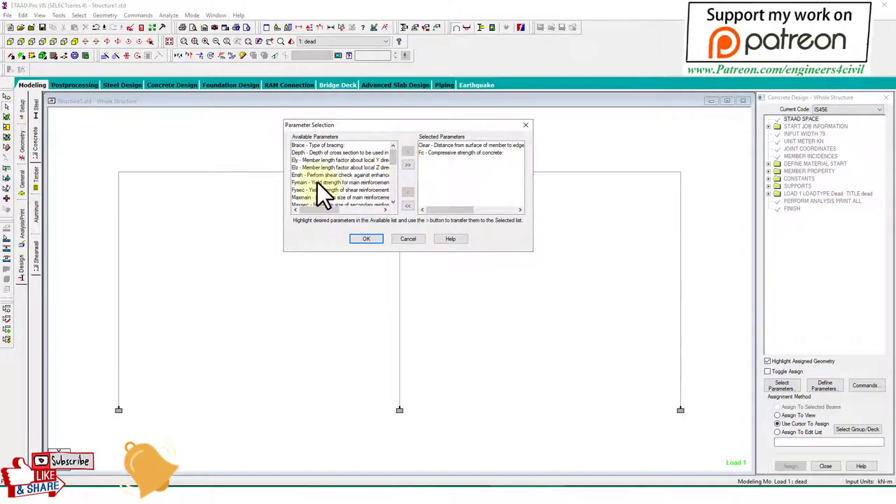
left_click(406, 152)
Add Ratio to the selected parameters and confirm the list.
left_click(393, 202)
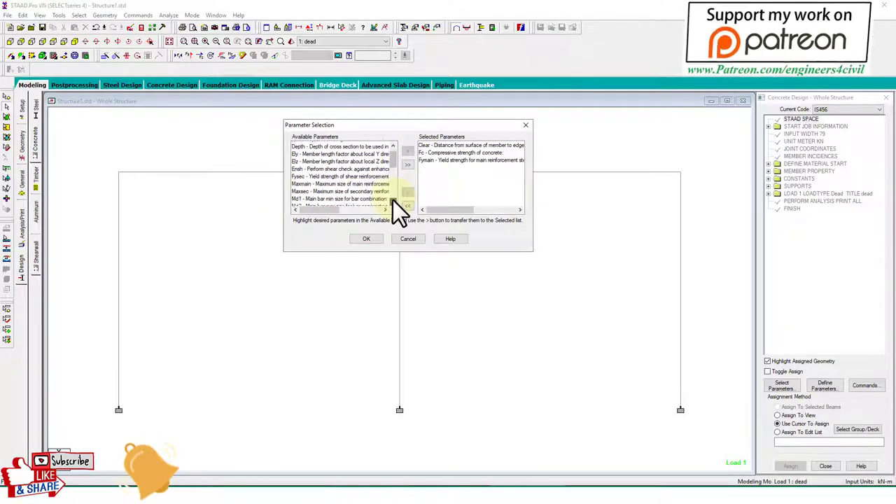
left_click(392, 202)
left_click(392, 202)
left_click(393, 201)
left_click(393, 202)
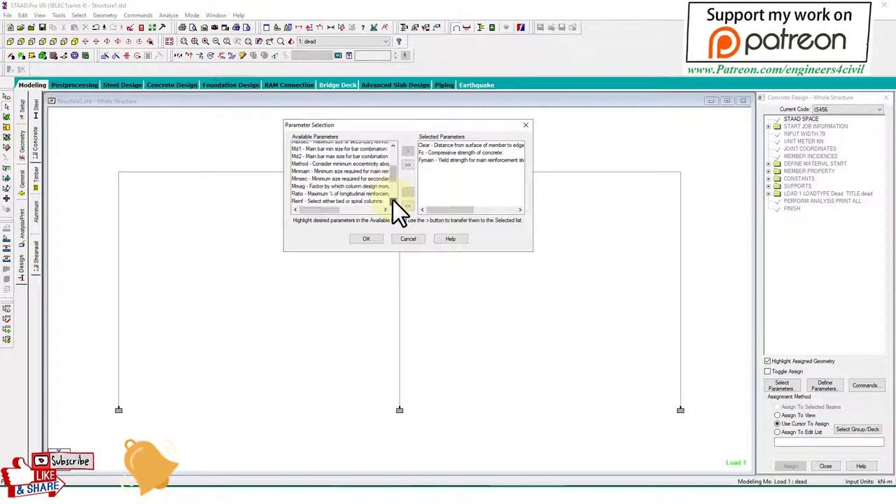
left_click(393, 202)
left_click(337, 160)
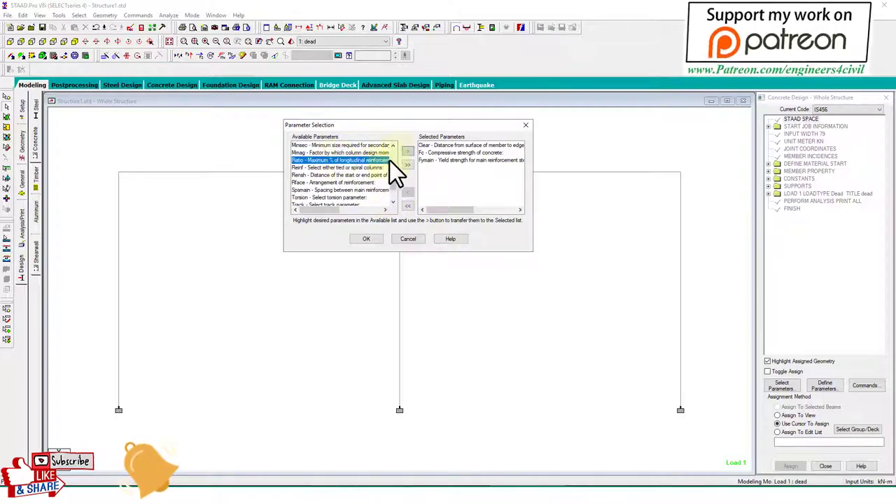
left_click(407, 152)
left_click(372, 239)
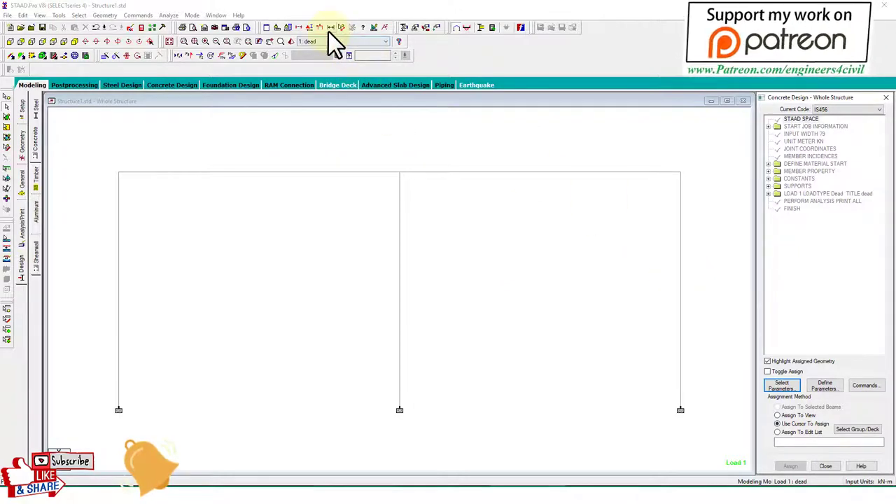
Switch input units to newton and millimetre, then add CLEAR 40 and CLEAR 25.
left_click(278, 31)
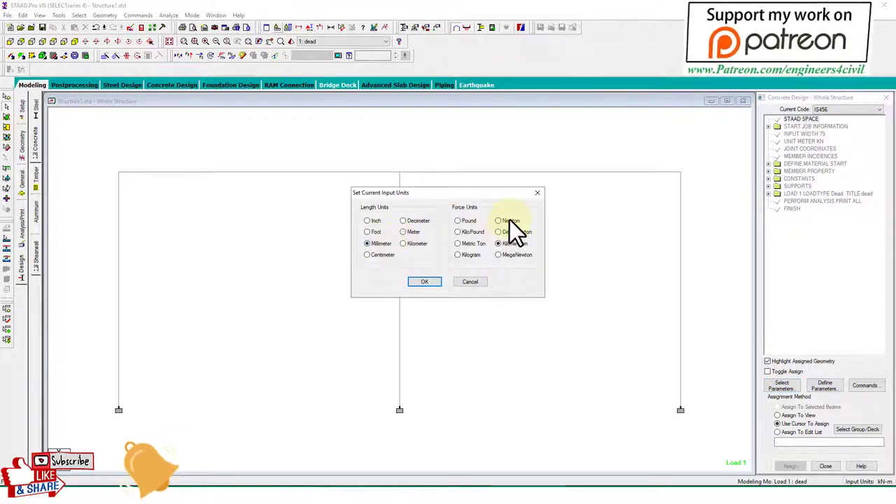
left_click(427, 281)
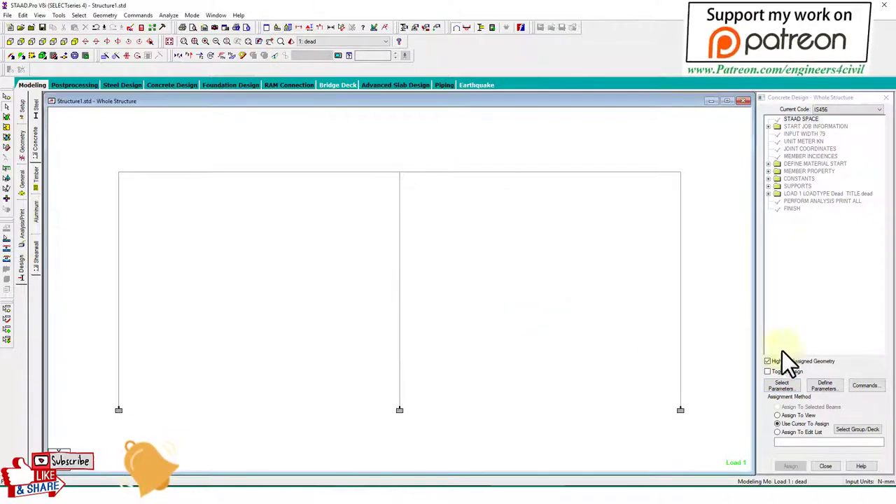
left_click(827, 387)
double_click(479, 220)
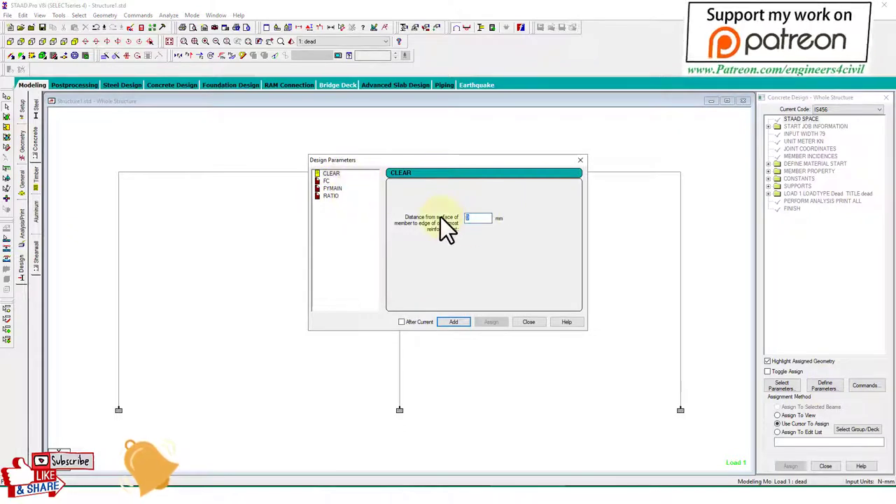
type("40")
left_click(455, 322)
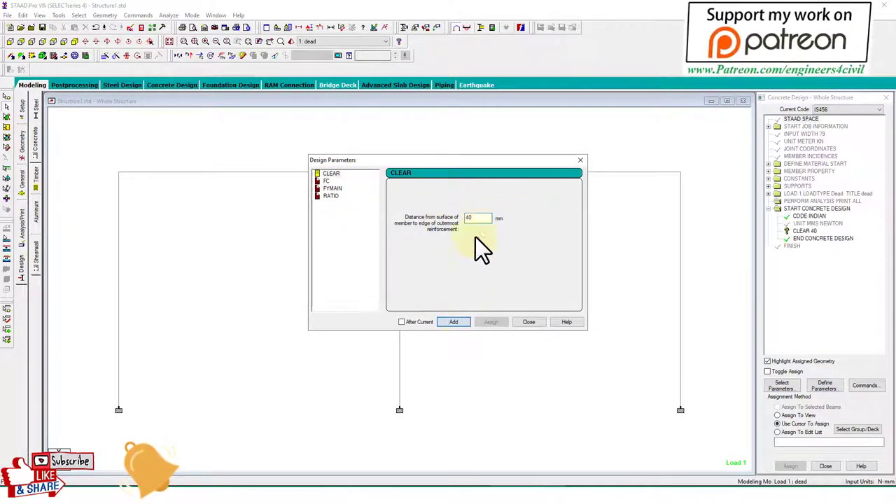
double_click(466, 218)
type("25")
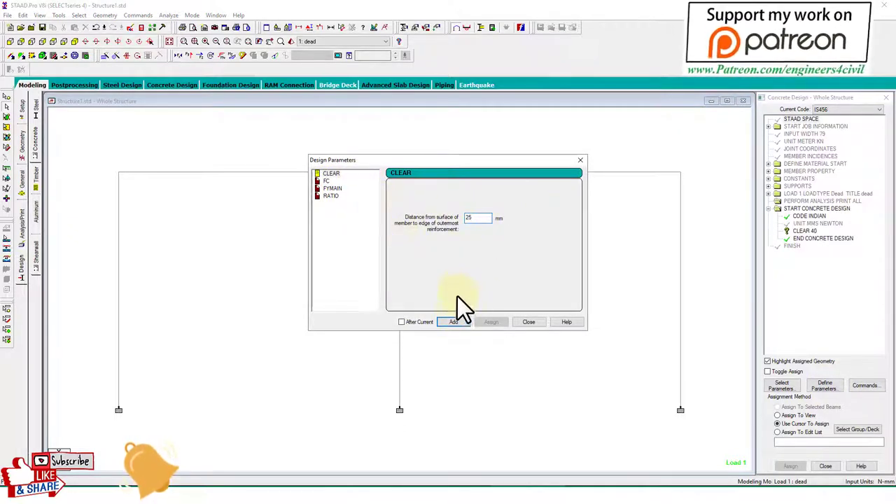
left_click(456, 321)
Add FC 25, FYMAIN 500 and RATIO 4 to the concrete design parameters.
left_click(326, 180)
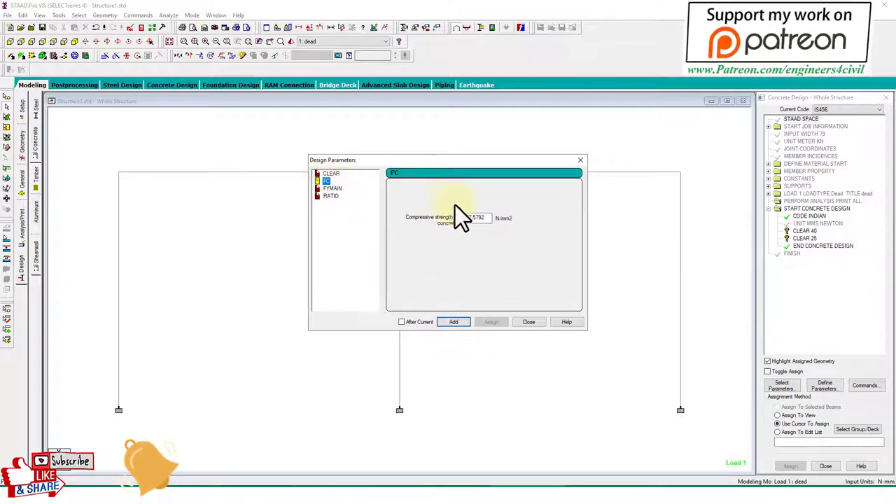
double_click(485, 218)
type("25")
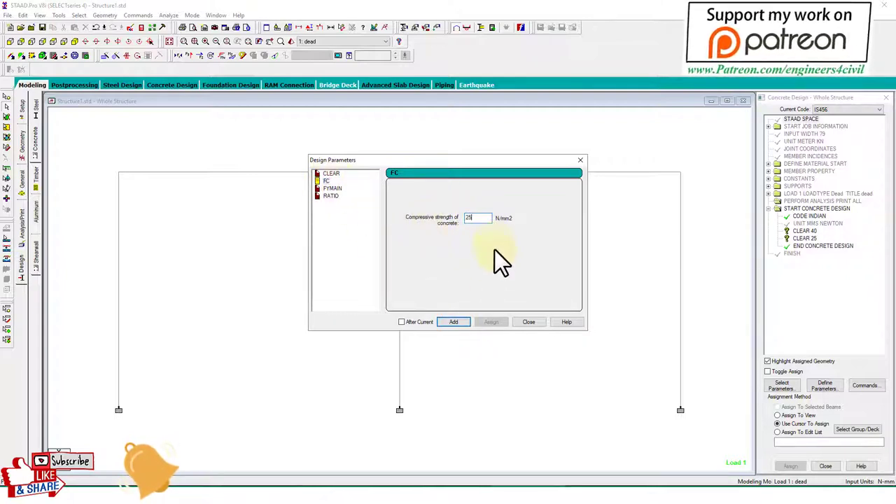
left_click(455, 322)
left_click(333, 189)
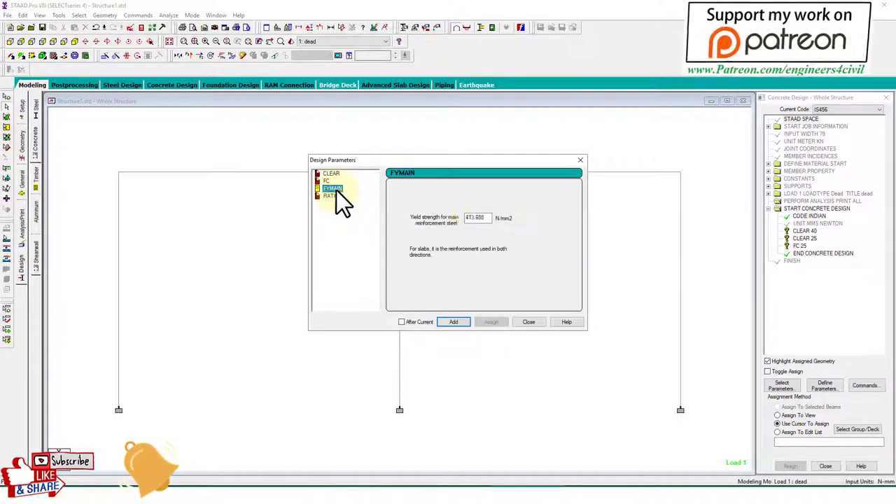
double_click(485, 218)
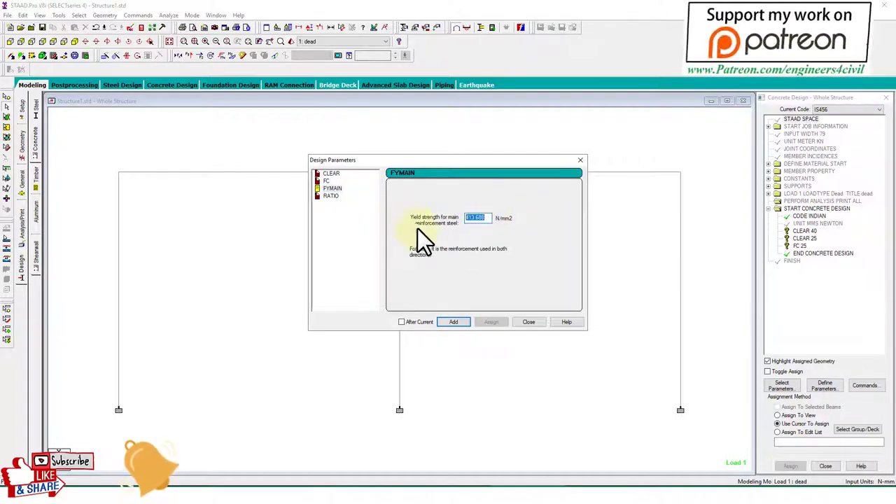
type("5")
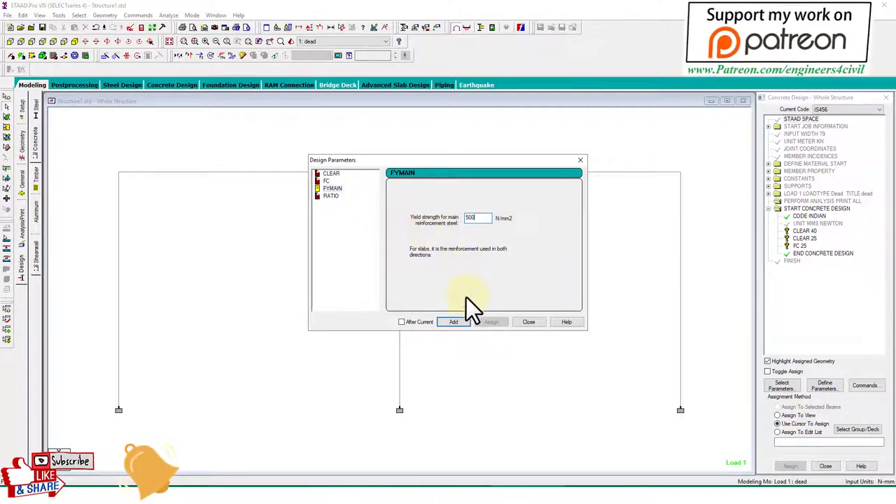
left_click(459, 320)
left_click(333, 196)
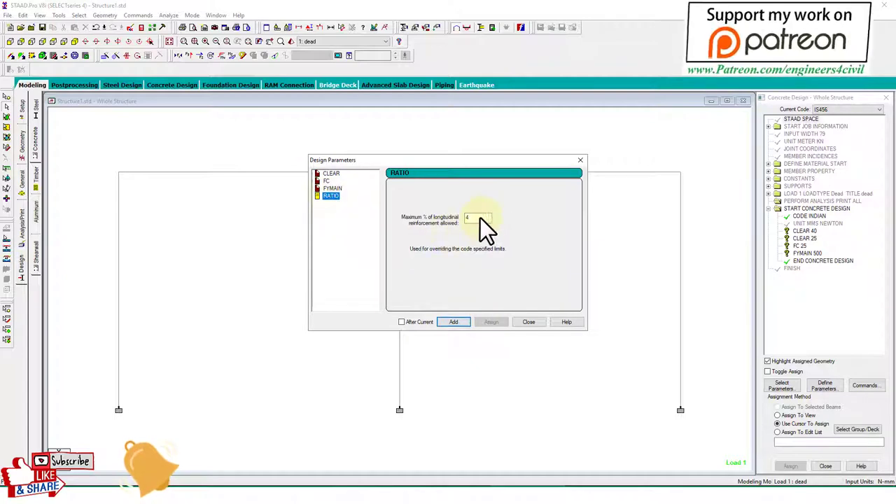
left_click(455, 323)
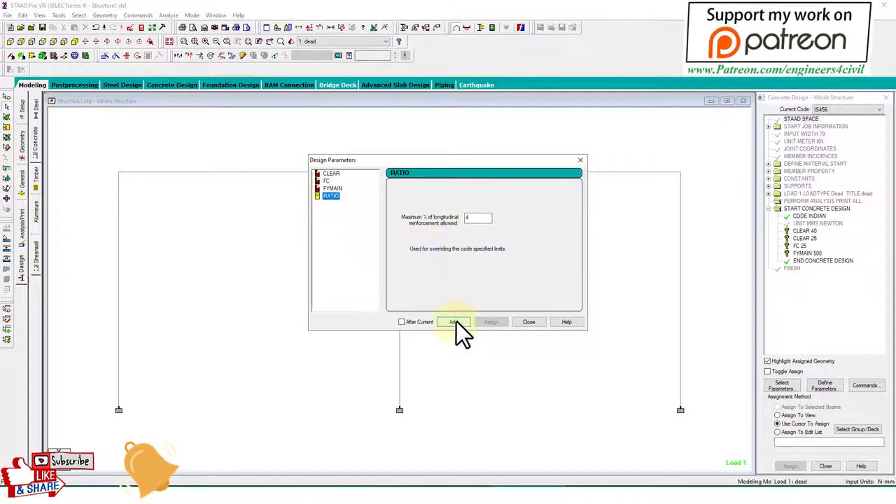
left_click(528, 322)
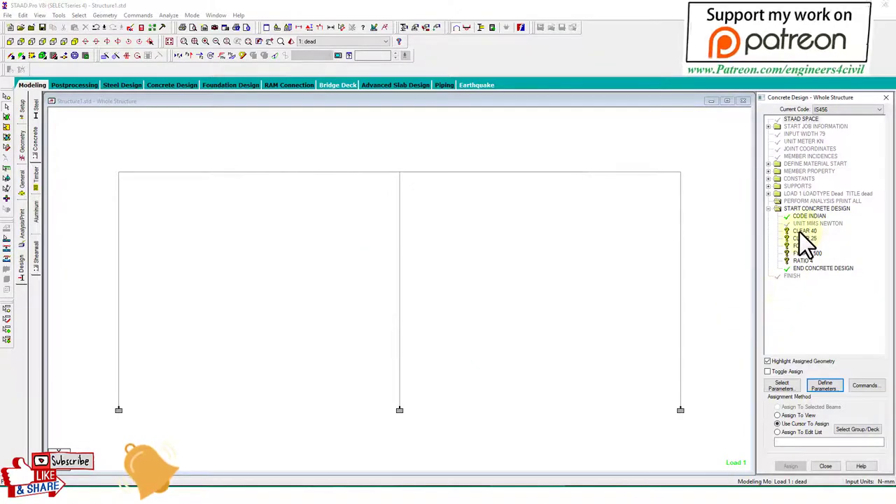
Assign clear cover CLEAR 40 to the three columns and CLEAR 25 to the top beams.
mouse_move(828, 225)
left_mouse_down()
mouse_move(812, 240)
mouse_move(524, 180)
left_mouse_up()
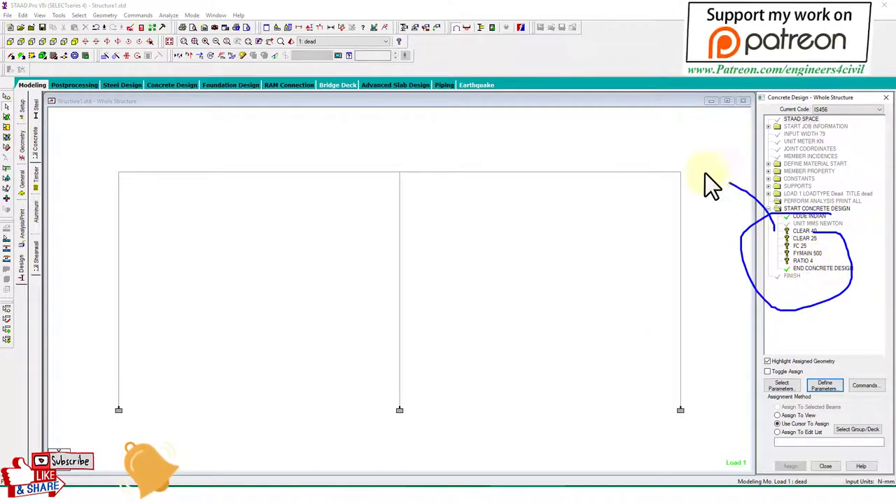
left_click(805, 232)
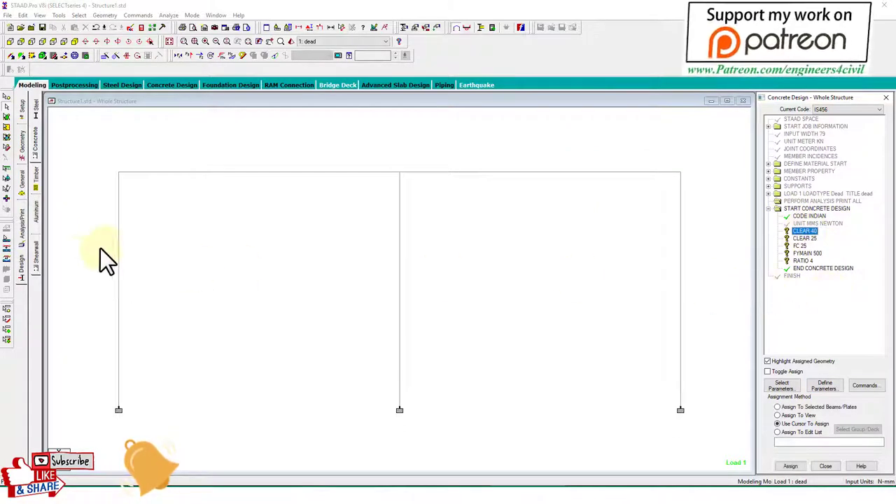
left_click_drag(100, 248, 719, 397)
left_click(791, 465)
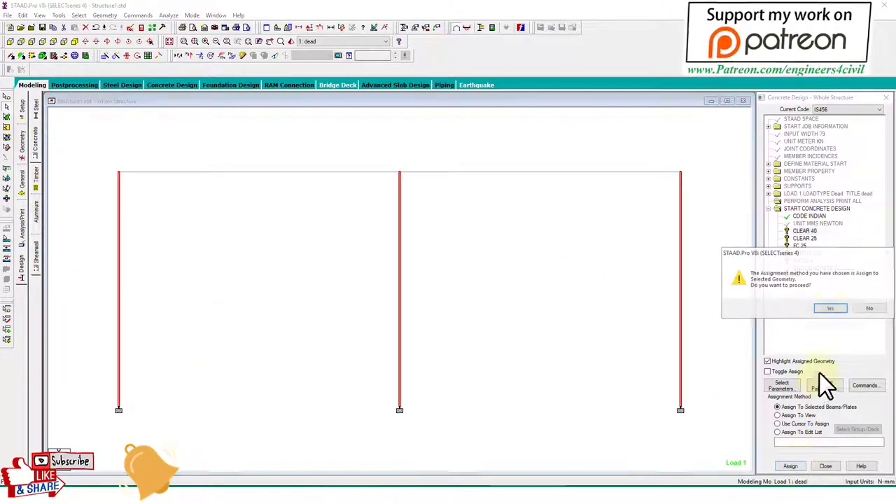
left_click(831, 309)
left_click(805, 238)
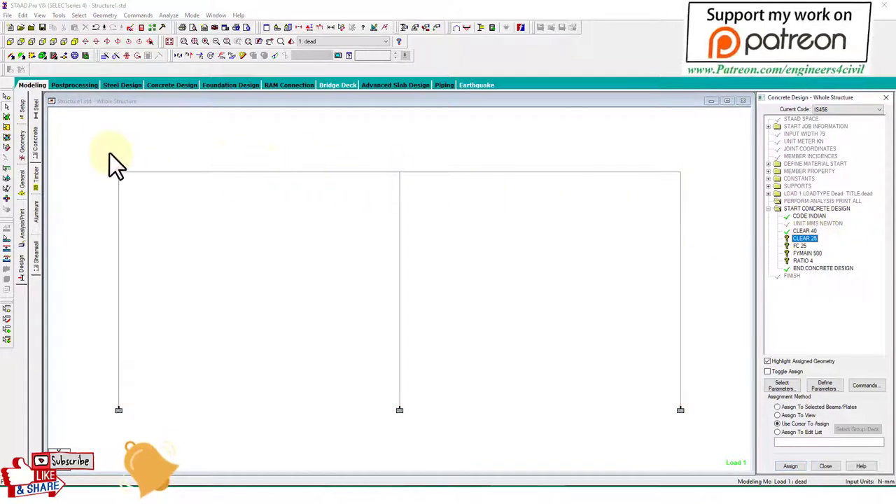
left_click_drag(109, 152, 689, 201)
left_click(791, 466)
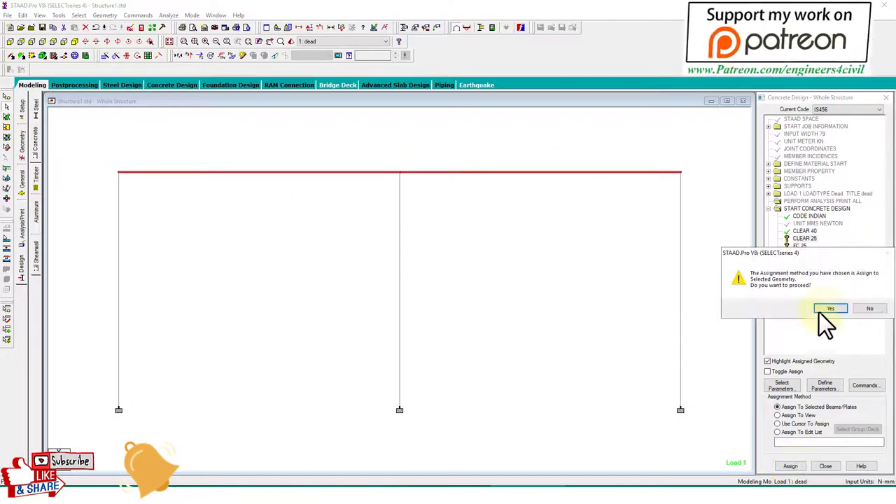
left_click(831, 308)
Assign FC 25, FYMAIN 500 and RATIO 4 to every member of the frame.
left_click(804, 246)
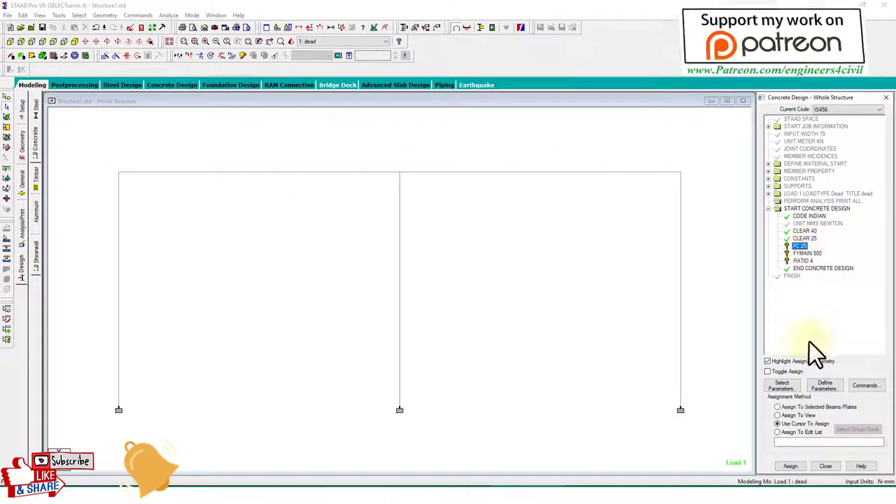
left_click(795, 418)
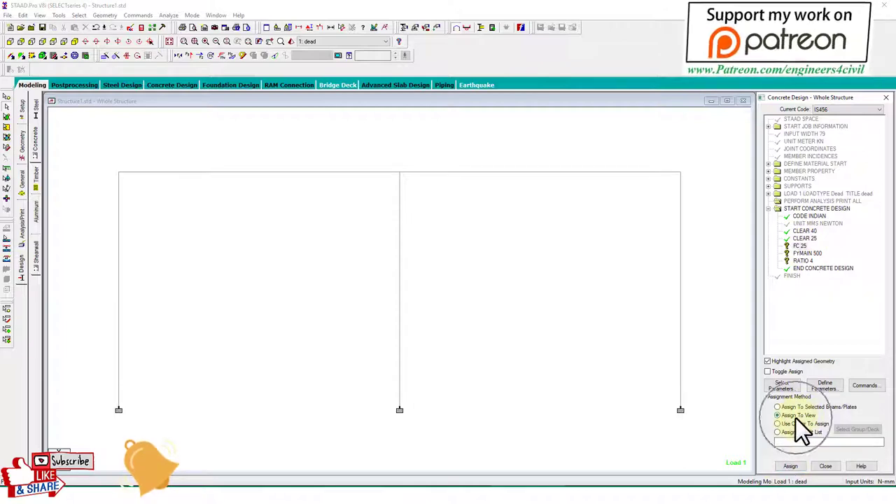
left_click(791, 465)
left_click(830, 308)
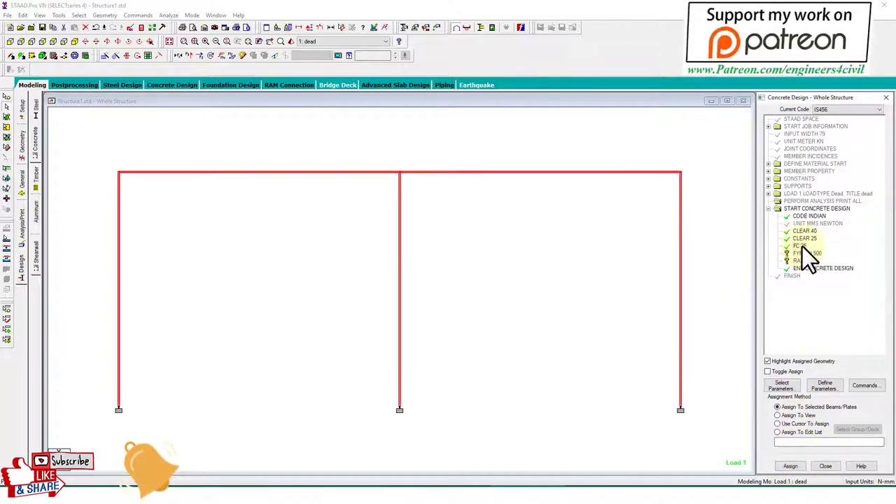
left_click(804, 254)
left_click(802, 415)
left_click(791, 466)
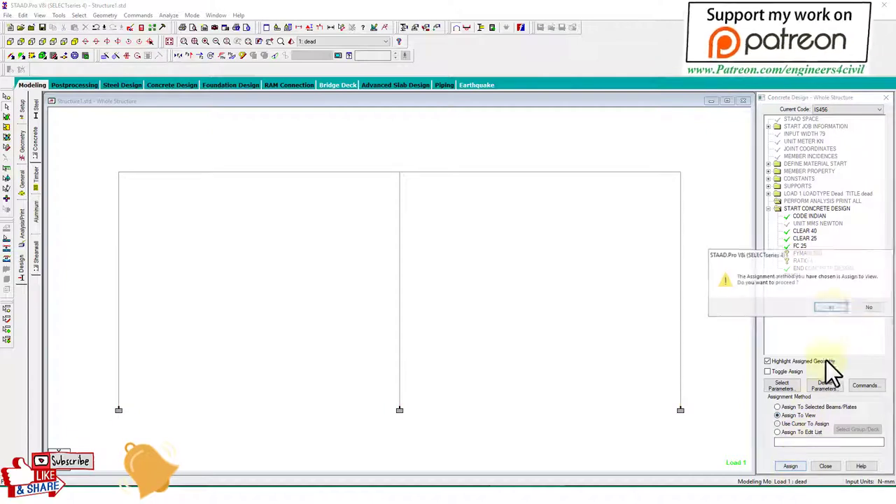
left_click(832, 309)
left_click(803, 261)
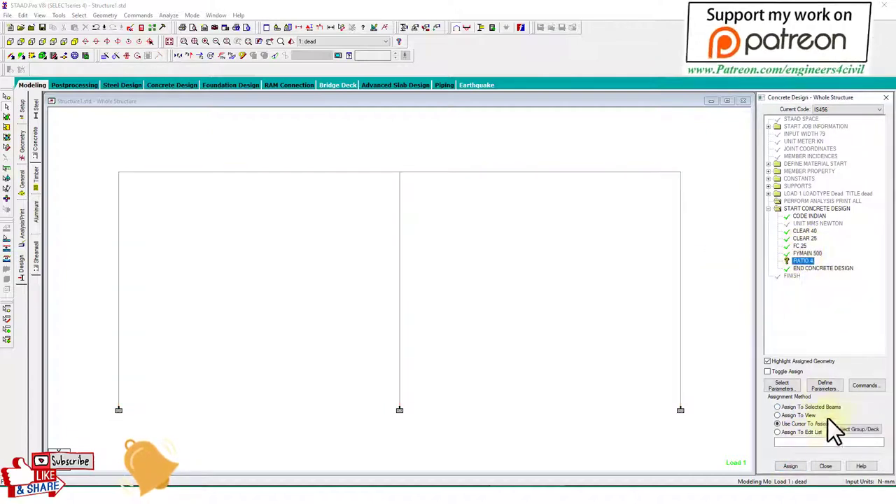
left_click(795, 415)
left_click(791, 466)
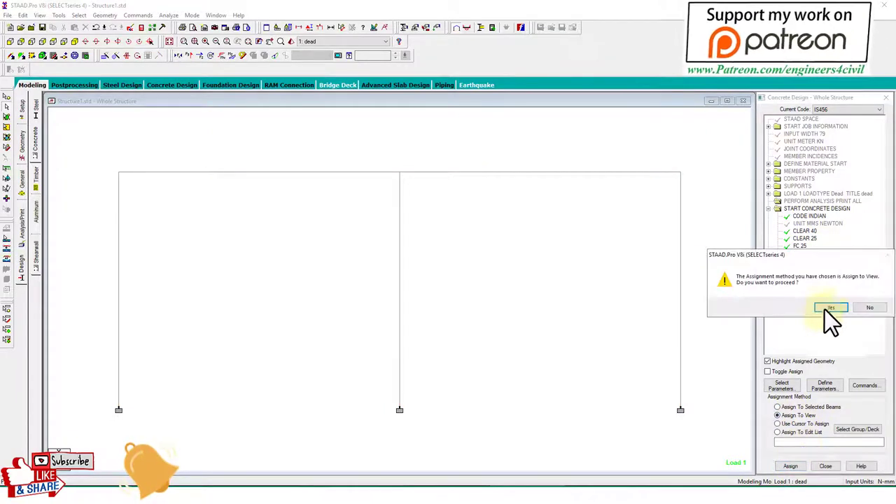
left_click(831, 308)
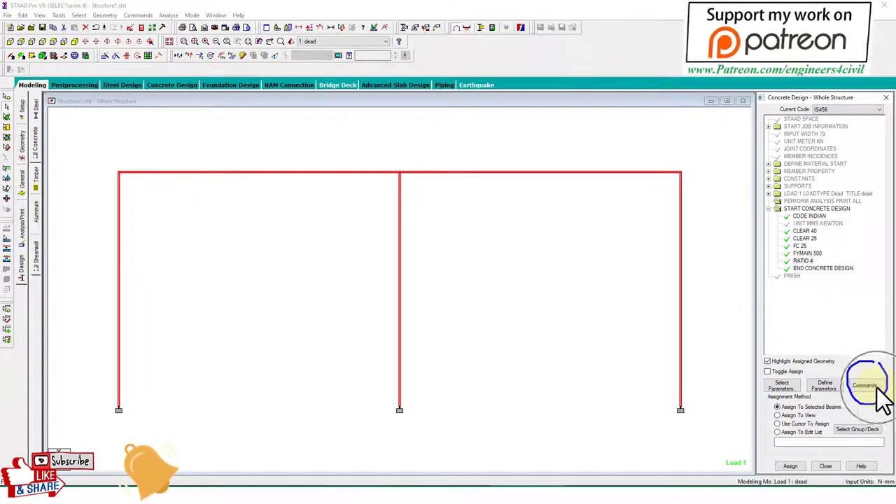
Add DESIGN BEAM, DESIGN COLUMN and concrete TAKE OFF to the design commands.
left_click(864, 386)
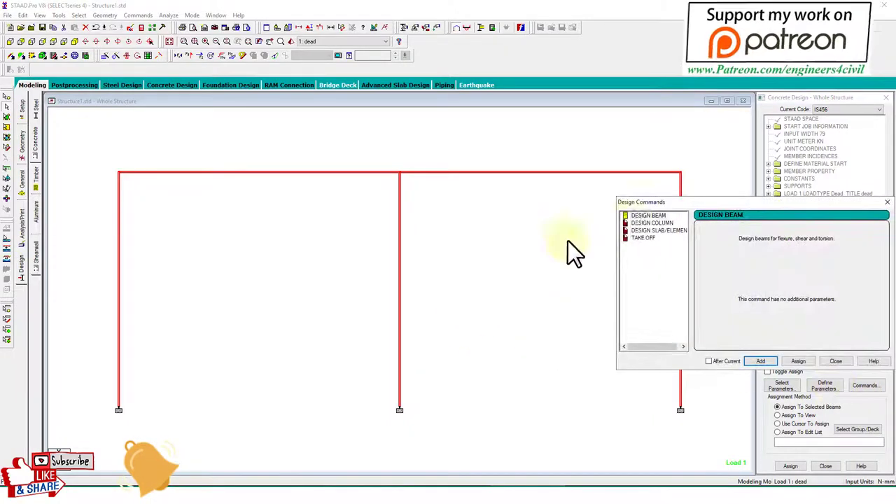
left_click(649, 216)
left_click(762, 360)
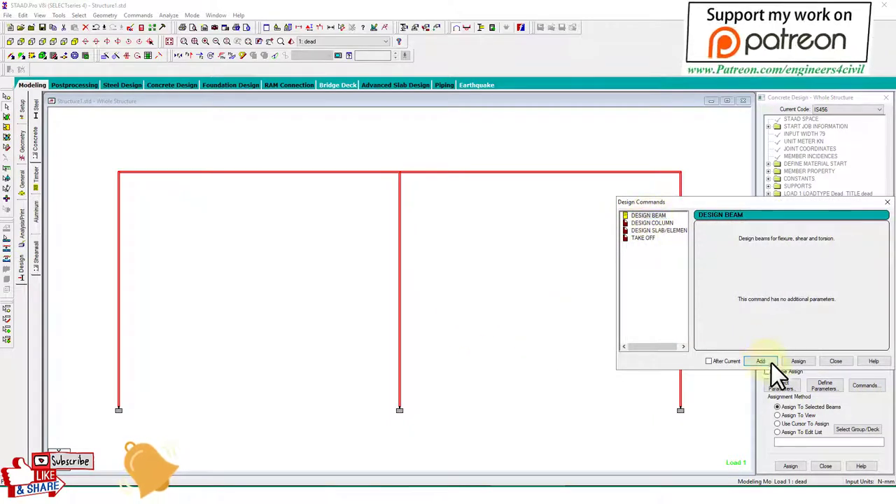
left_click(652, 223)
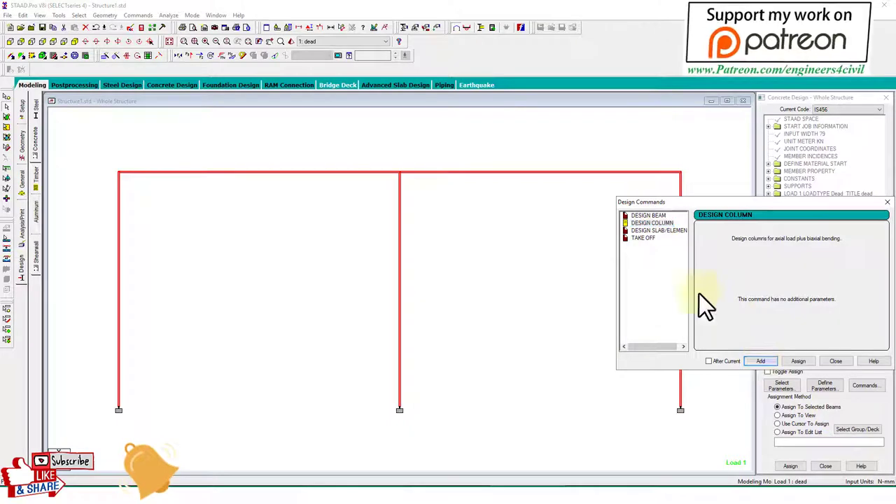
left_click(643, 237)
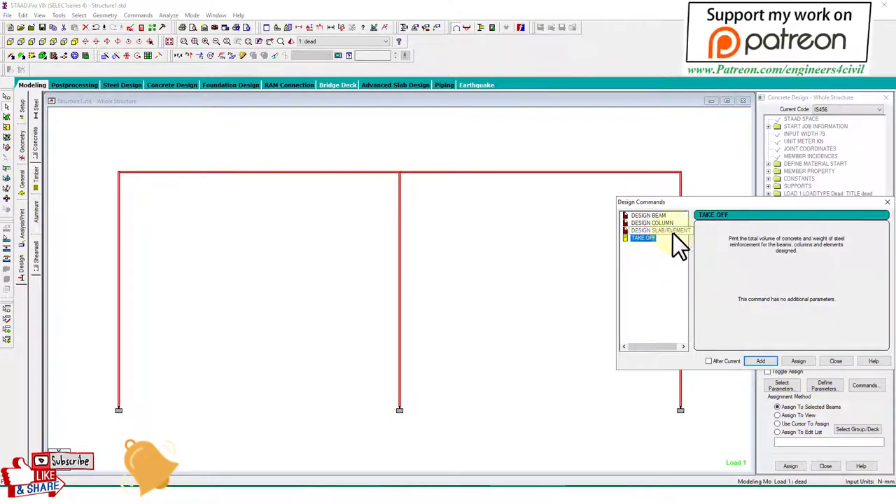
left_click(761, 361)
left_click(831, 360)
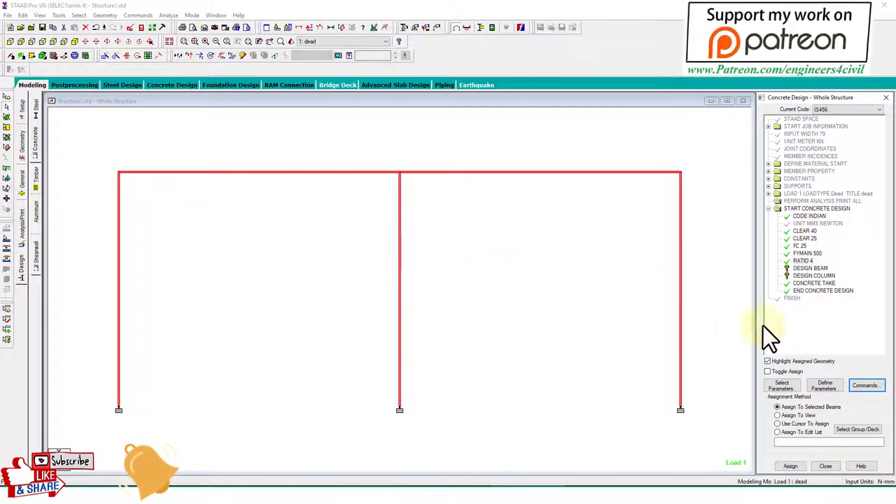
Assign DESIGN BEAM and DESIGN COLUMN to the members selected across the top of the frame.
left_click(806, 269)
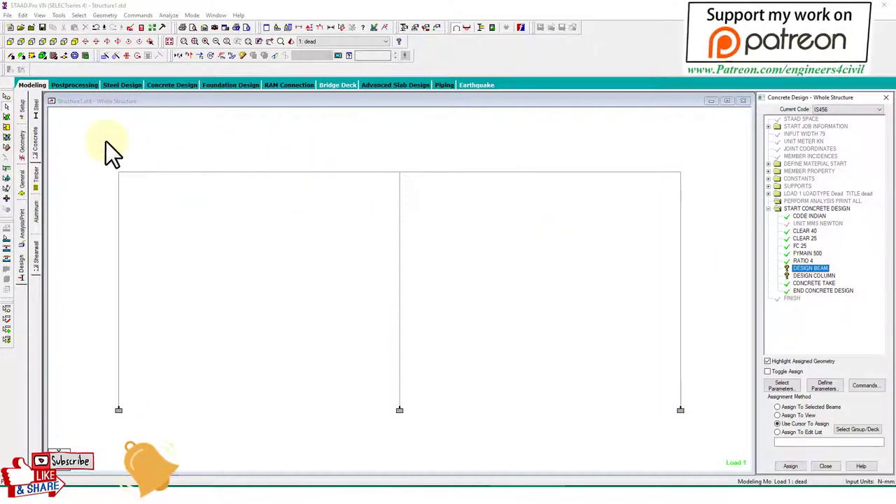
left_click_drag(106, 142, 662, 200)
left_click(791, 466)
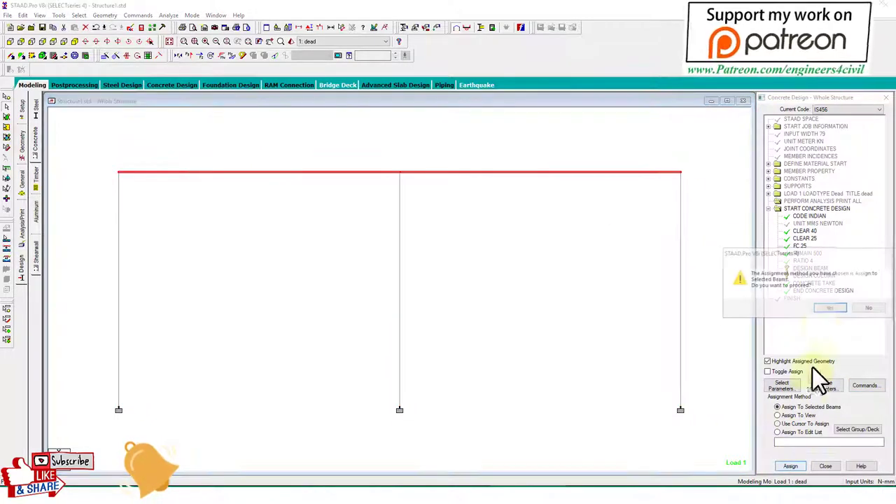
left_click(835, 308)
left_click(811, 275)
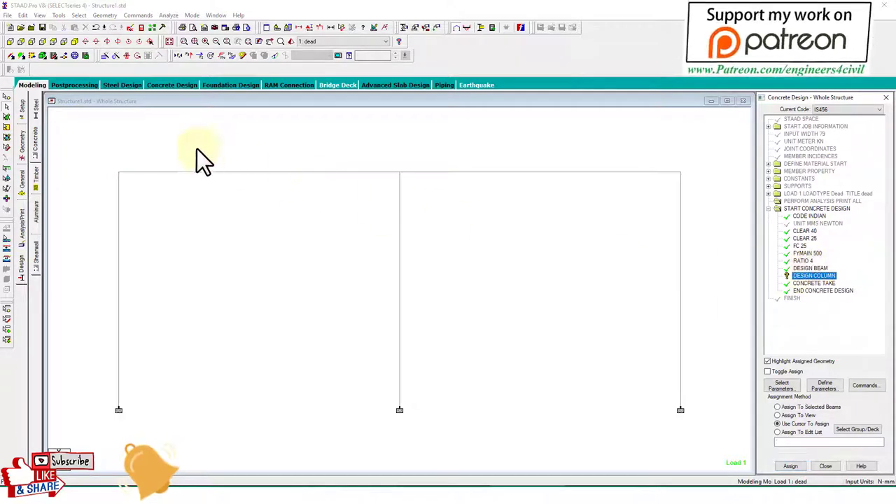
left_click_drag(80, 140, 695, 218)
left_click(790, 466)
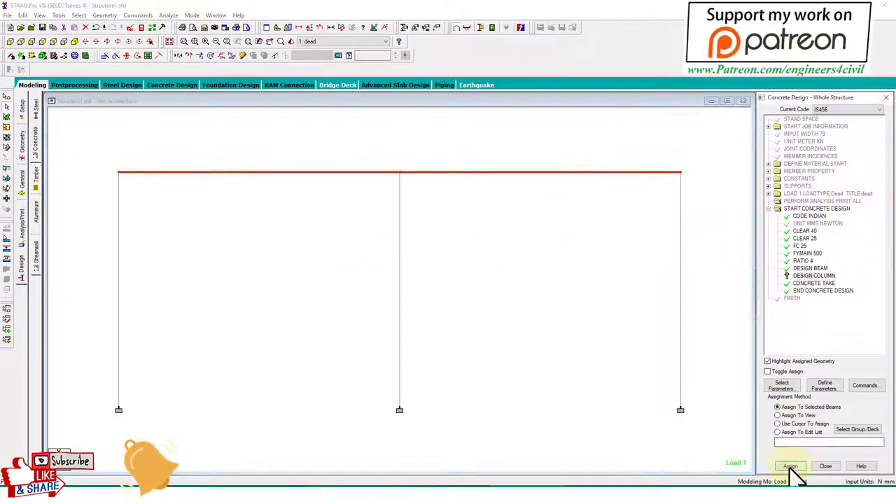
left_click(834, 308)
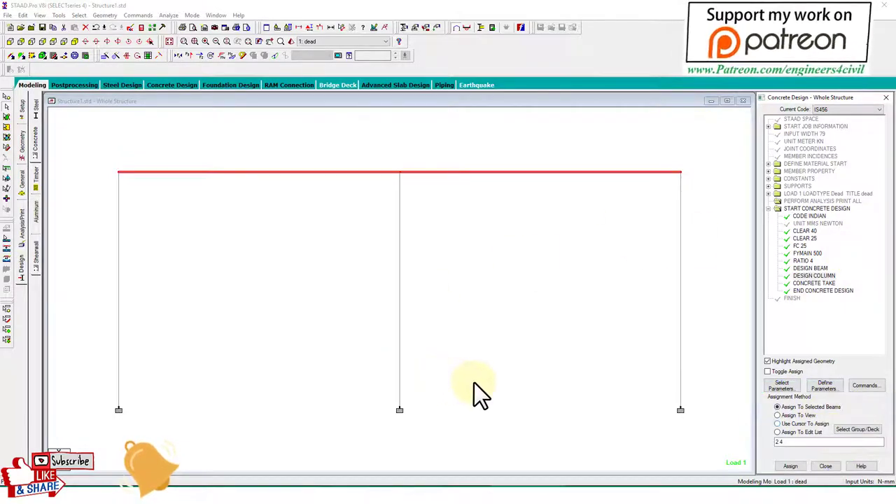
Save the model and run the analysis and concrete design.
left_click(175, 26)
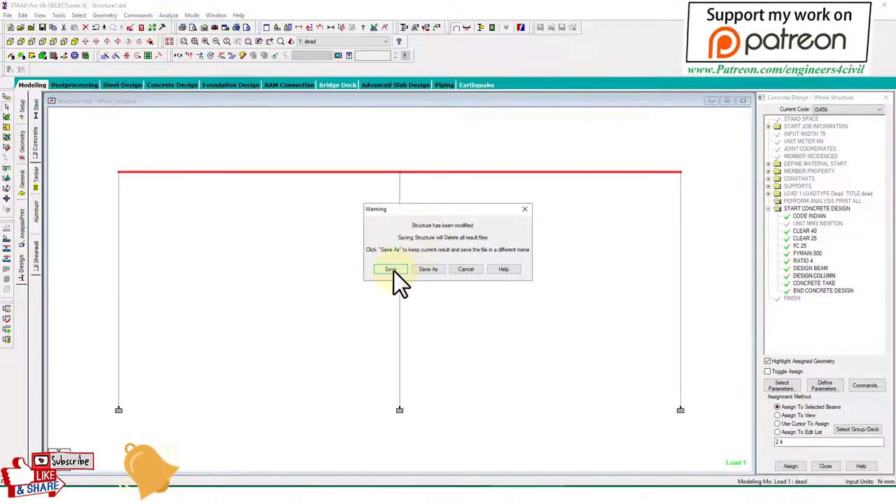
left_click(392, 270)
left_click(545, 346)
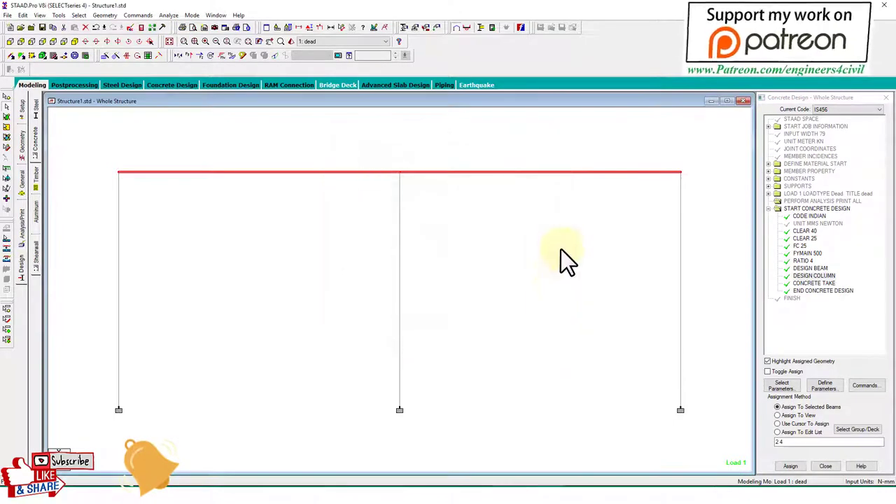
Review beam 4's IS-456 design results: 8 bars of 12 mm, 408 mm² required, 0.75%.
double_click(541, 172)
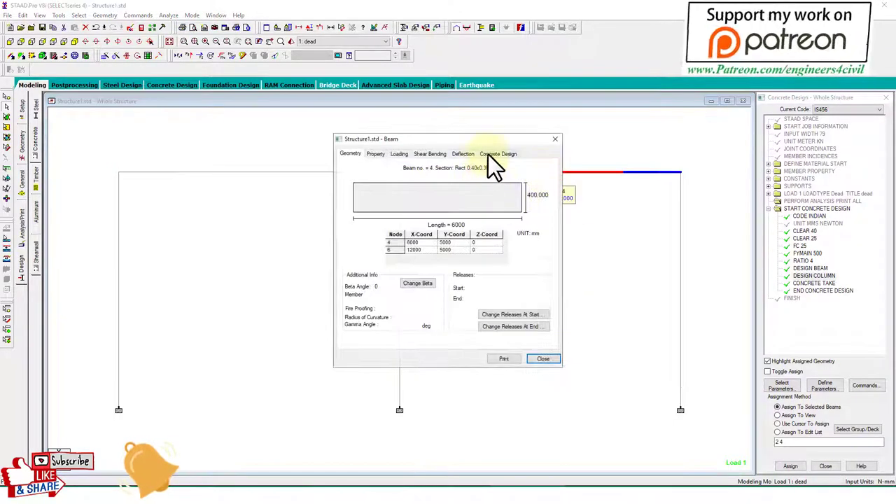
left_click(490, 154)
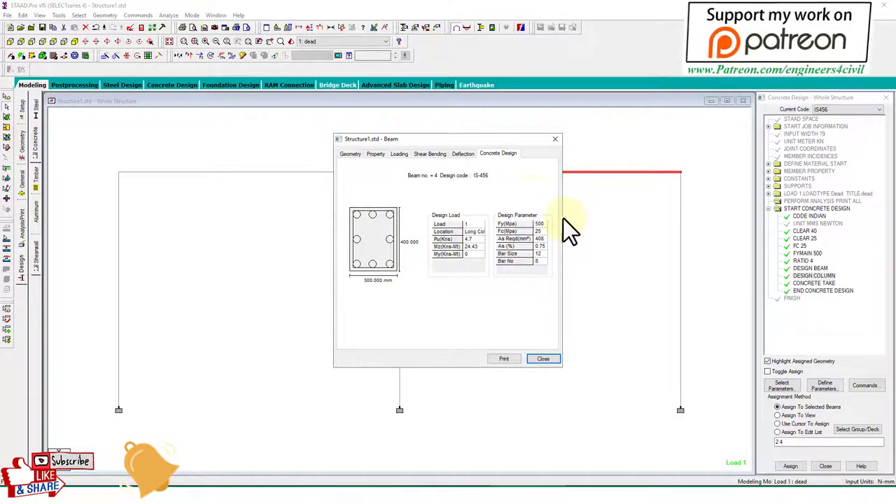
left_click_drag(556, 204, 387, 197)
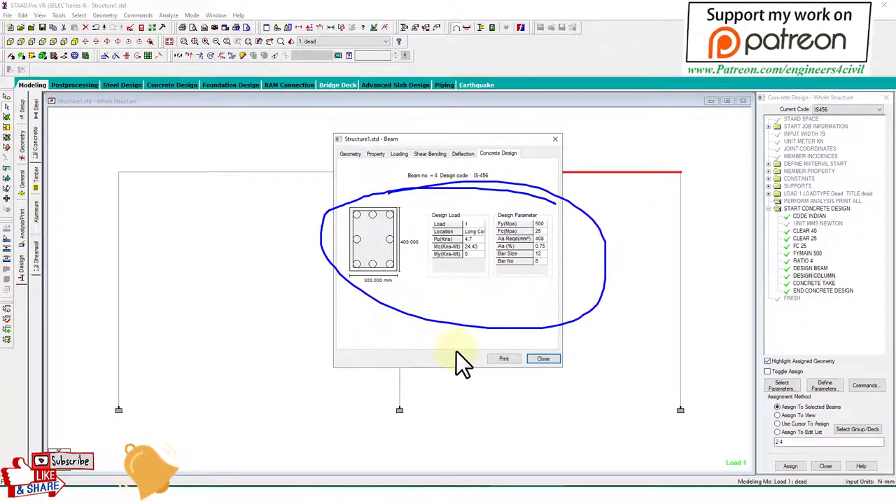
Inspect the DESIGN COLUMN command, assign it to the top beams, then delete it.
left_click(544, 360)
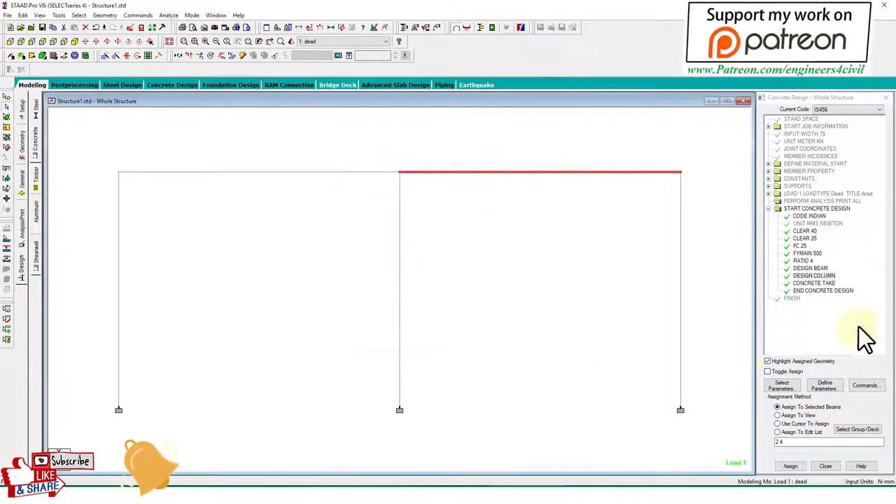
left_click(823, 269)
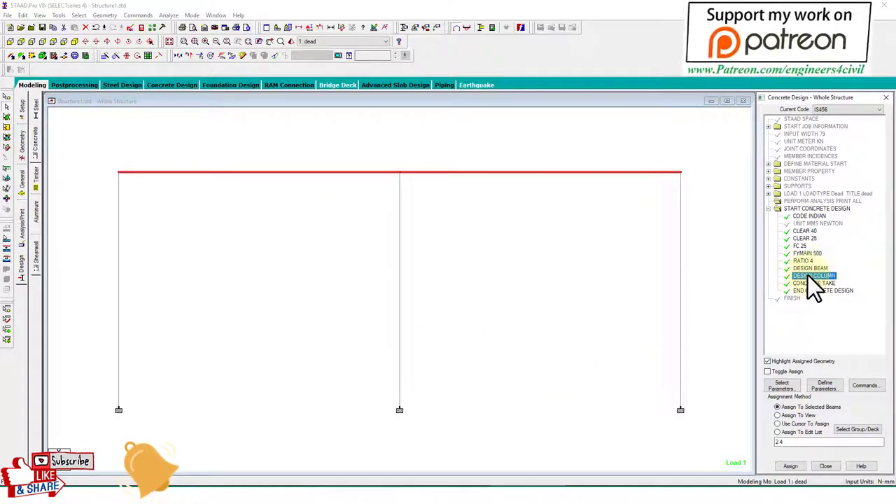
double_click(809, 278)
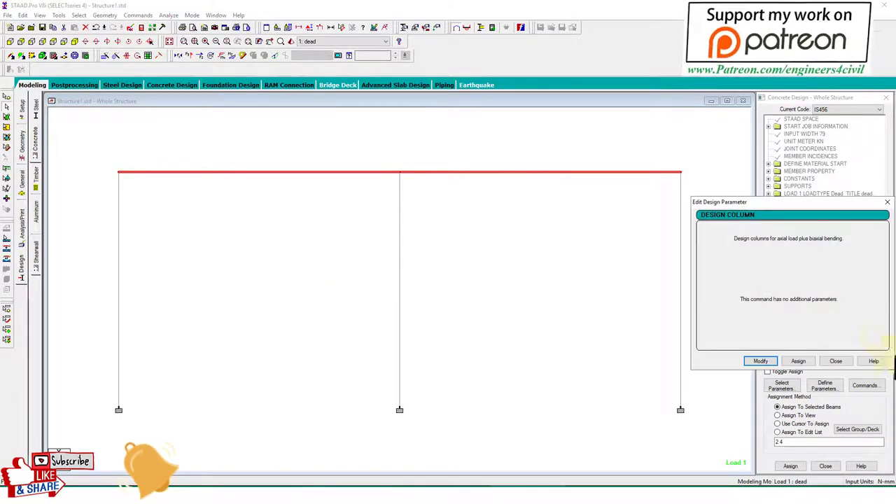
left_click(836, 361)
left_click_drag(106, 140, 695, 205)
left_click(791, 465)
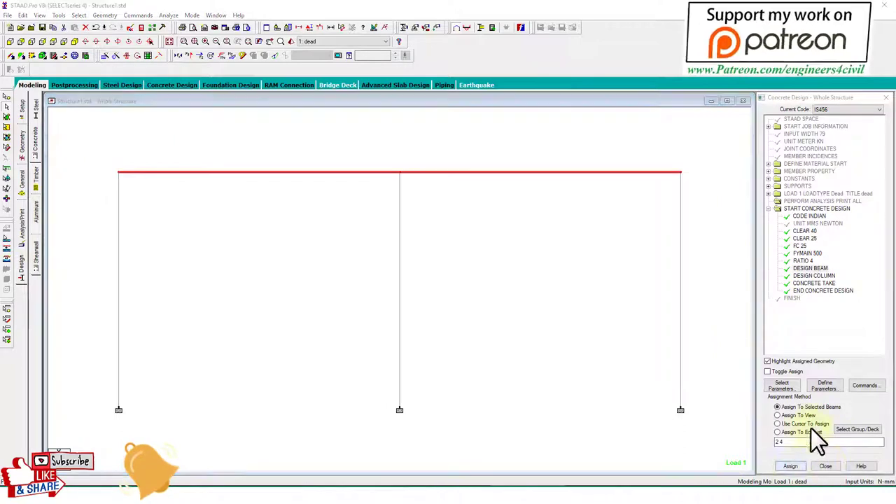
left_click(828, 308)
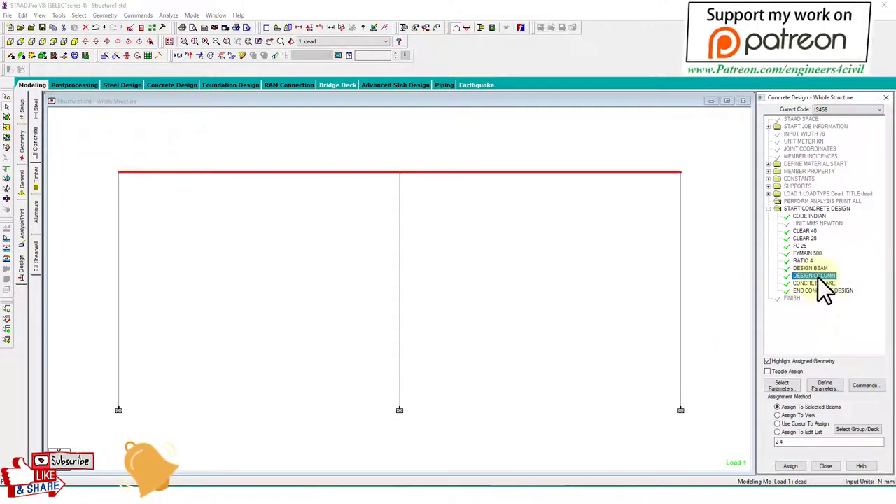
key("Delete")
left_click(831, 309)
Re-add DESIGN COLUMN and assign it to the three columns 1, 3 and 5.
left_click(866, 386)
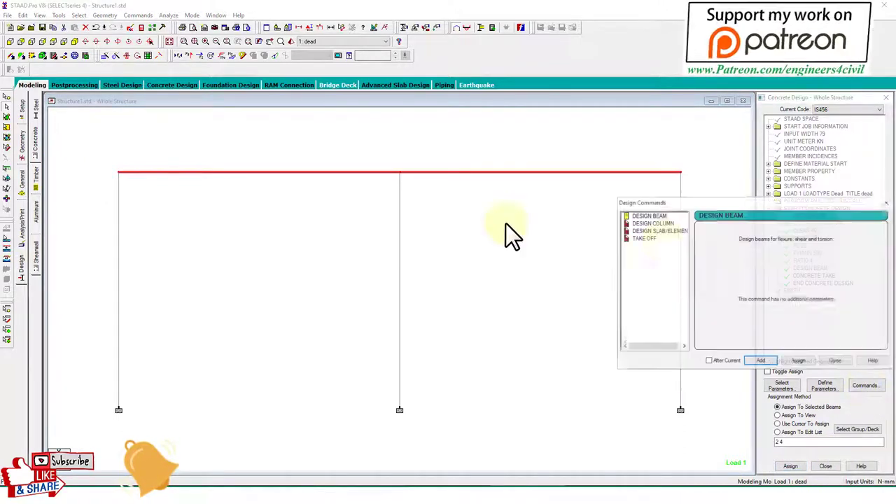
left_click(654, 222)
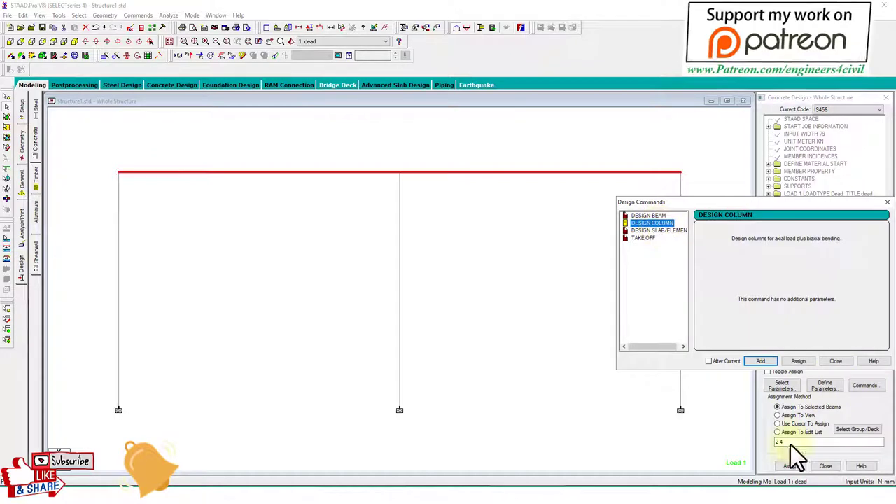
left_click(759, 360)
left_click(835, 361)
left_click(818, 283)
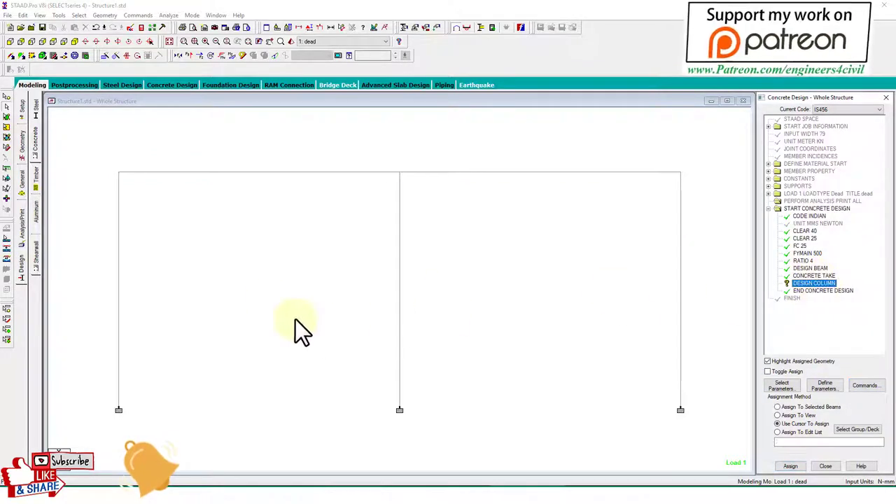
left_click_drag(95, 246, 659, 340)
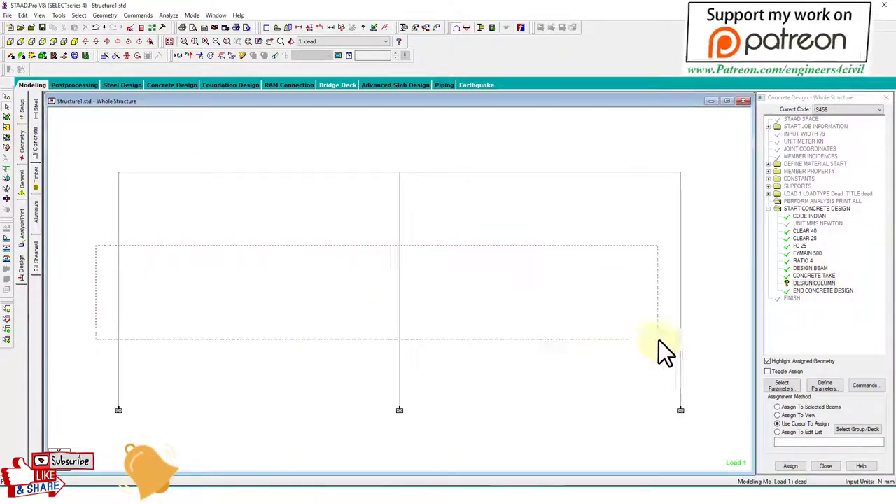
left_click(792, 466)
left_click(831, 306)
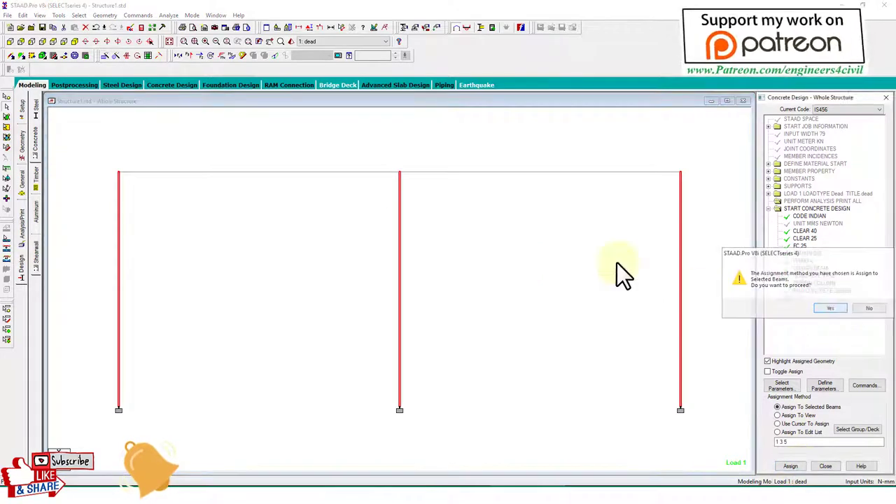
Save and rerun the analysis, then open beam 4's details.
left_click(169, 26)
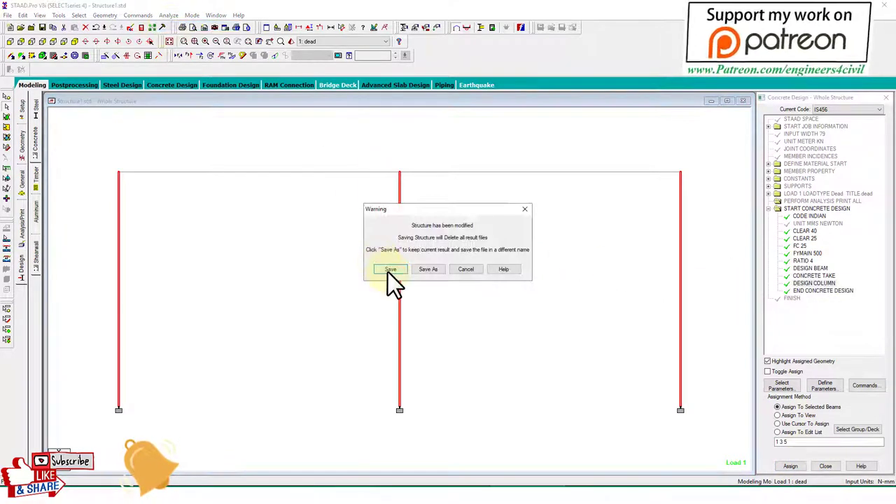
left_click(388, 271)
left_click(529, 343)
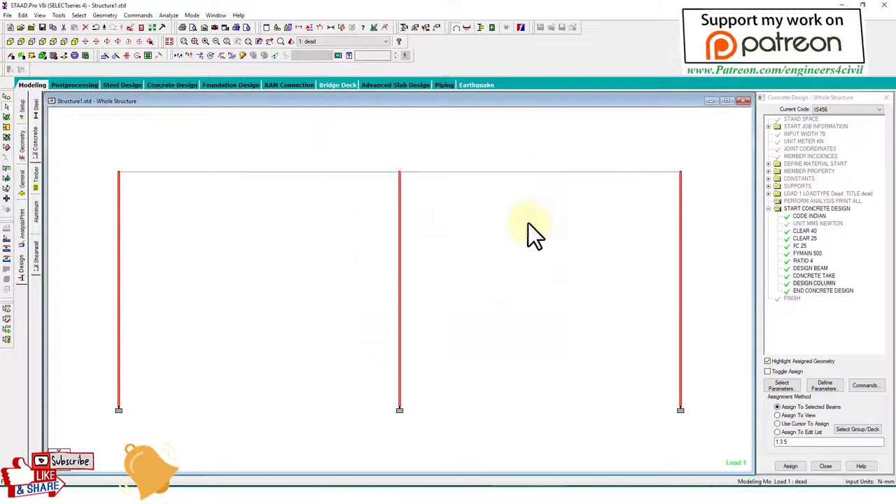
double_click(536, 173)
left_click(500, 155)
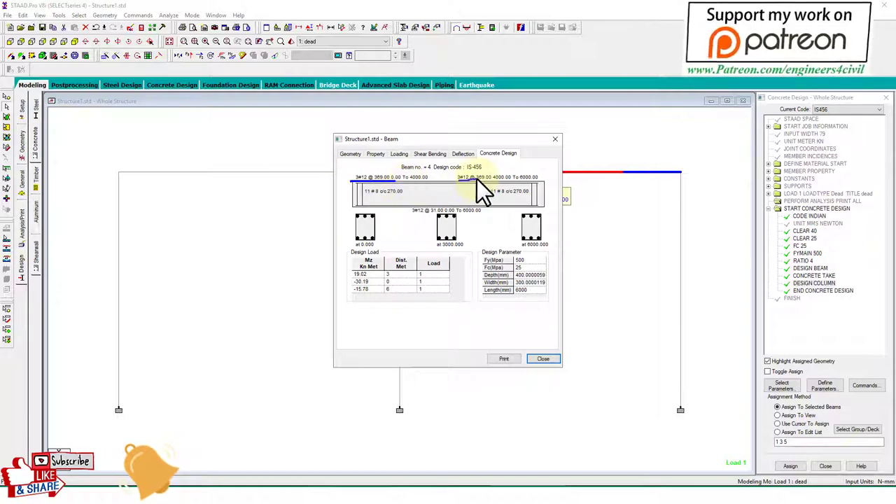
left_click_drag(414, 214, 457, 215)
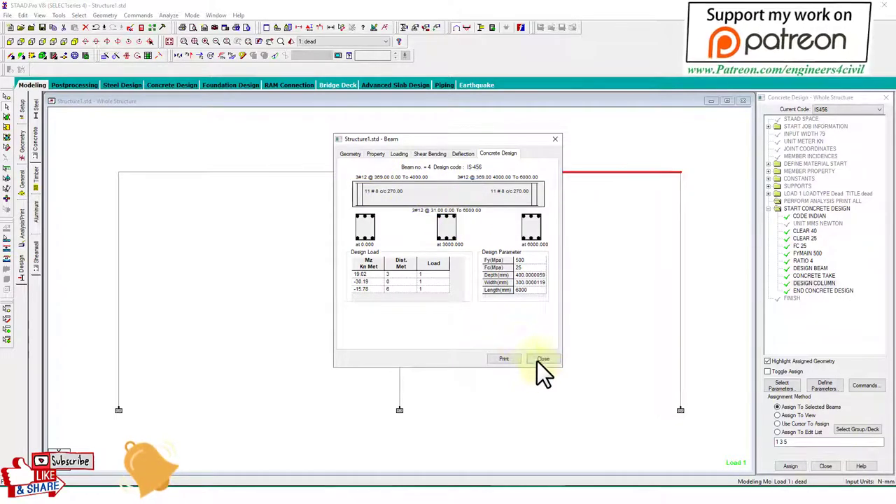
left_click(538, 359)
double_click(400, 257)
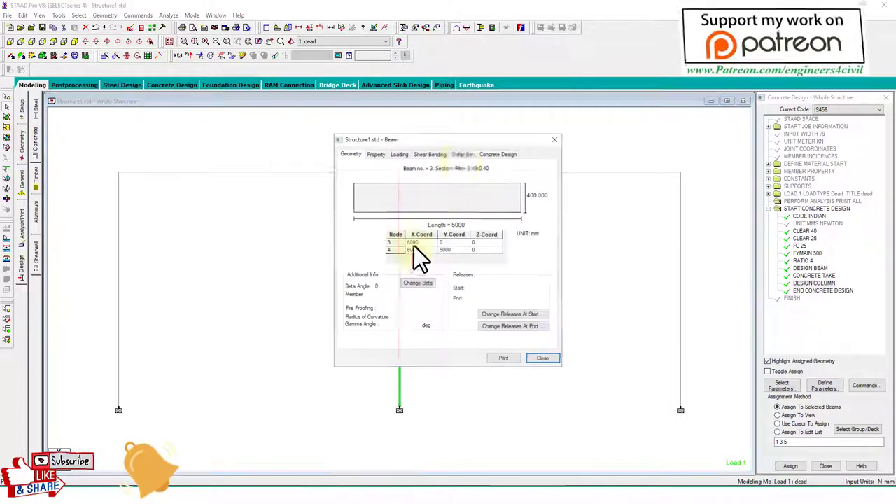
left_click(498, 154)
mouse_move(399, 184)
left_mouse_down()
mouse_move(378, 295)
mouse_move(416, 188)
left_mouse_up()
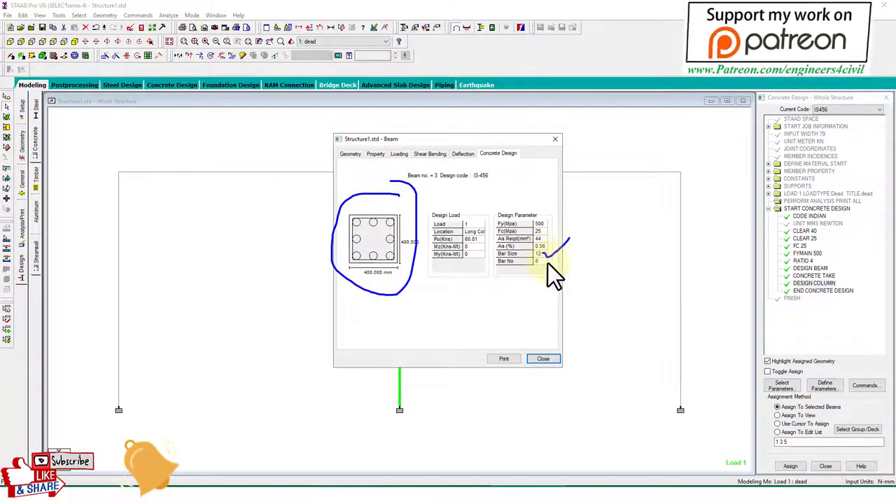
left_click_drag(547, 263, 580, 260)
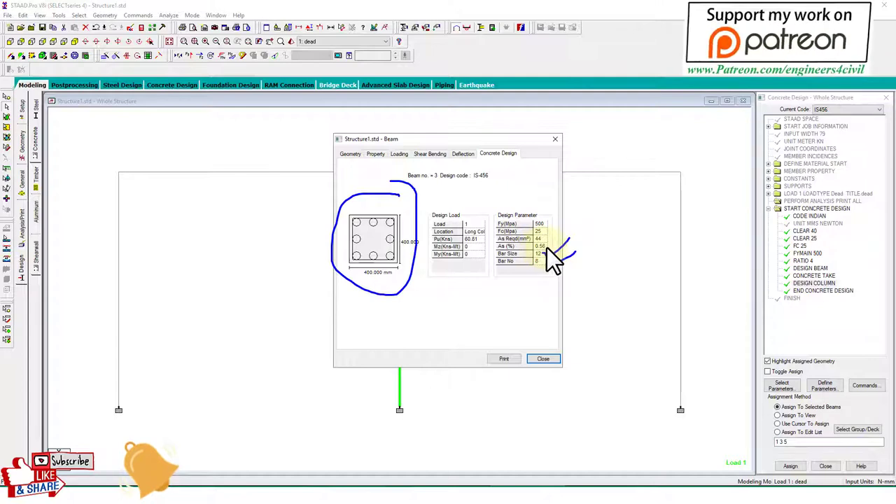
key("Escape")
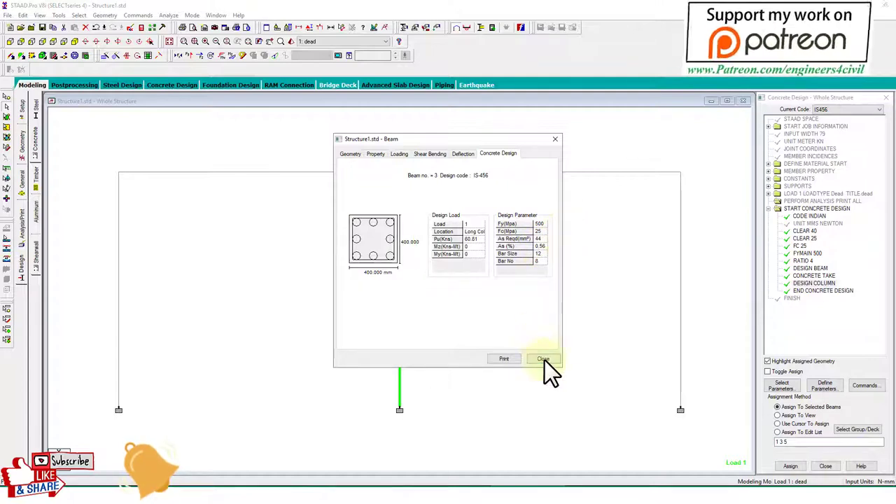
left_click(543, 359)
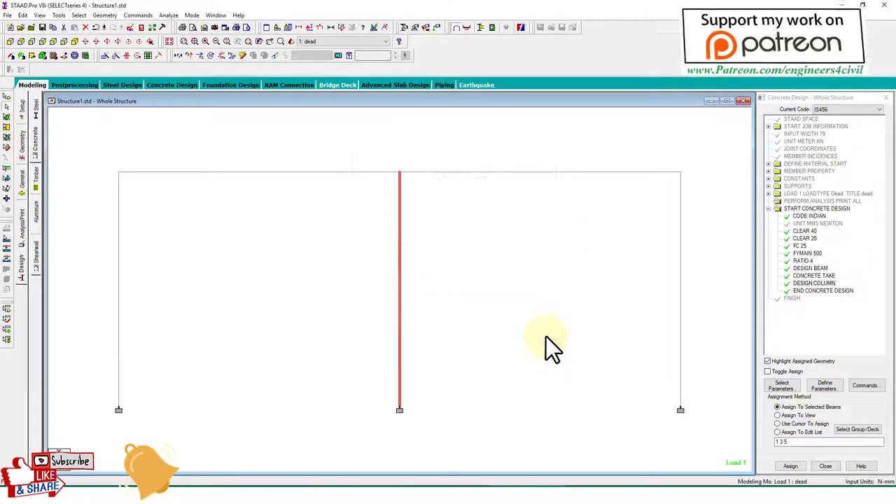
left_click(140, 28)
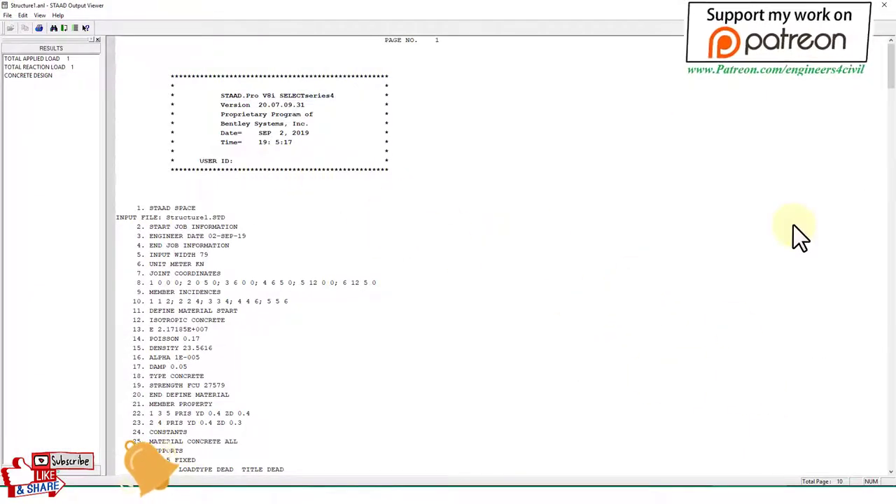
left_click_drag(891, 77, 891, 456)
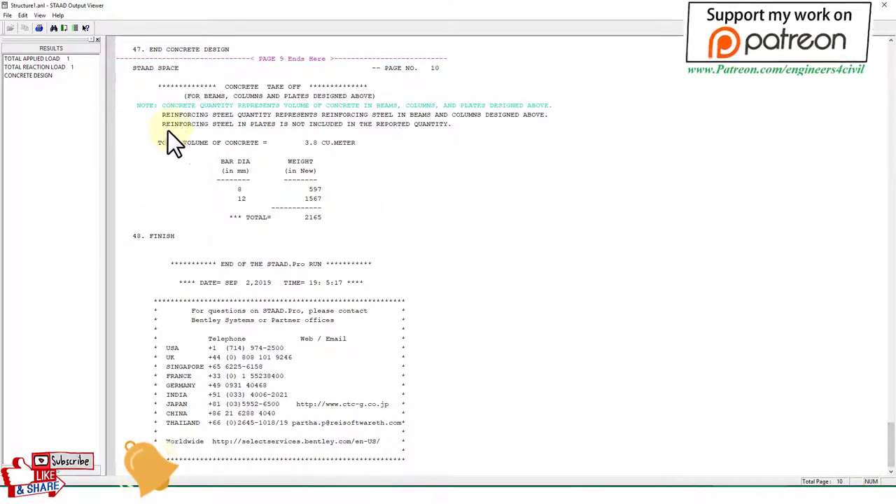
mouse_move(148, 133)
left_mouse_down()
mouse_move(158, 203)
mouse_move(405, 248)
mouse_move(158, 126)
mouse_move(120, 130)
left_mouse_up()
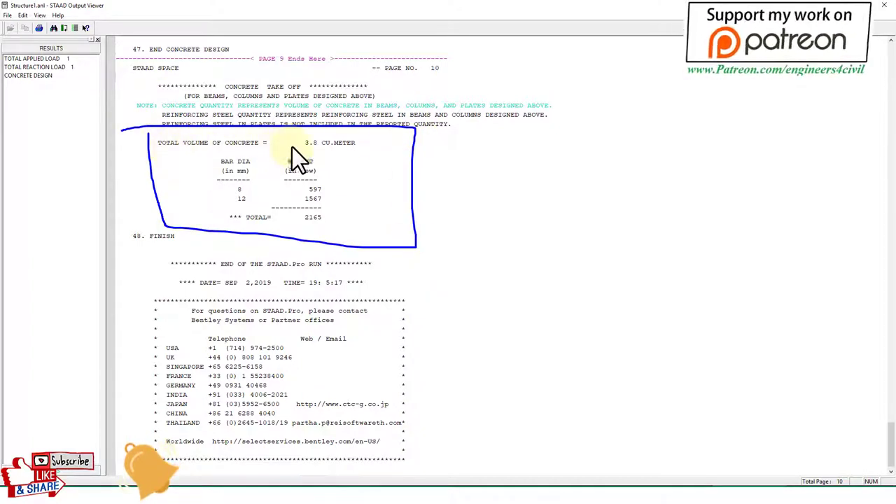
mouse_move(308, 149)
left_mouse_down()
mouse_move(339, 155)
mouse_move(308, 135)
left_mouse_up()
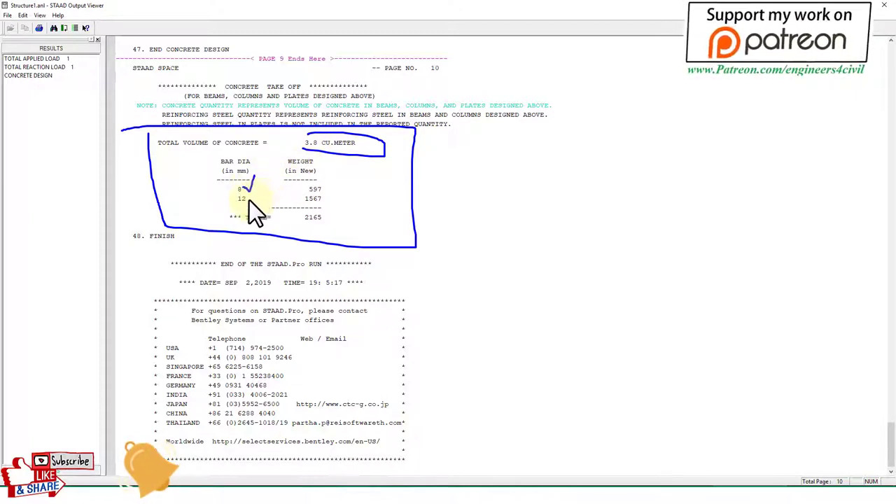
left_click_drag(249, 200, 269, 187)
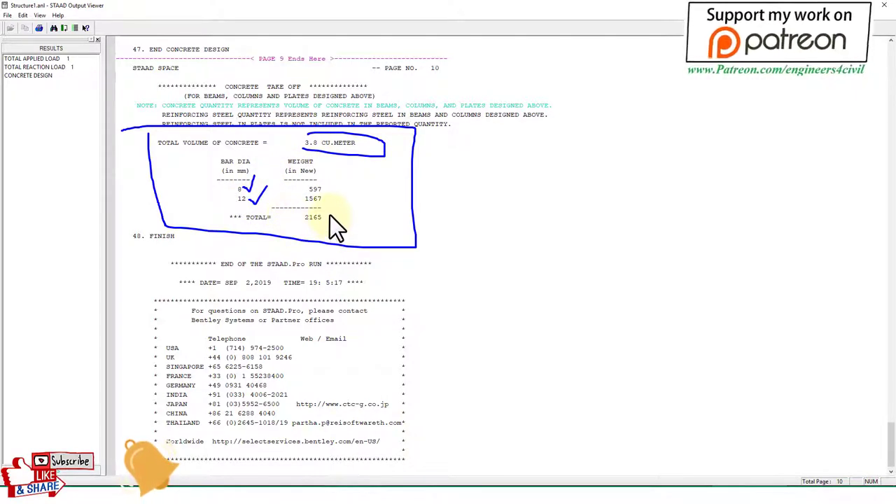
left_click_drag(330, 216, 291, 222)
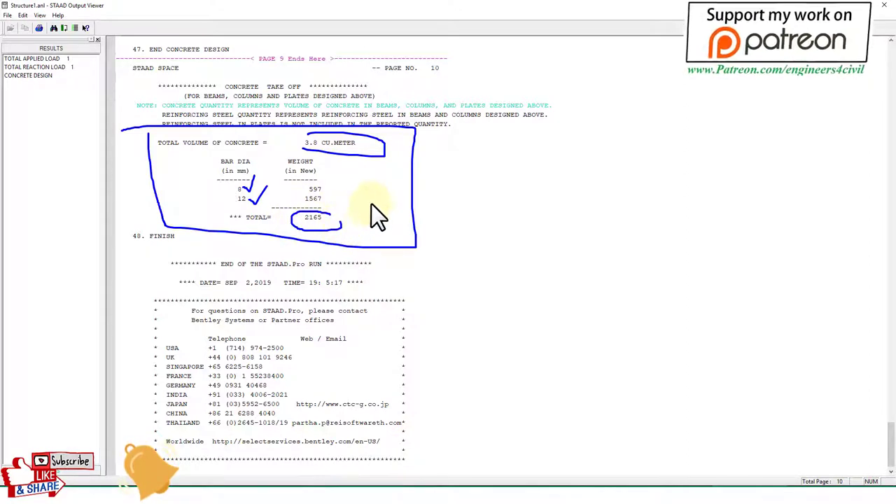
left_click_drag(359, 207, 419, 197)
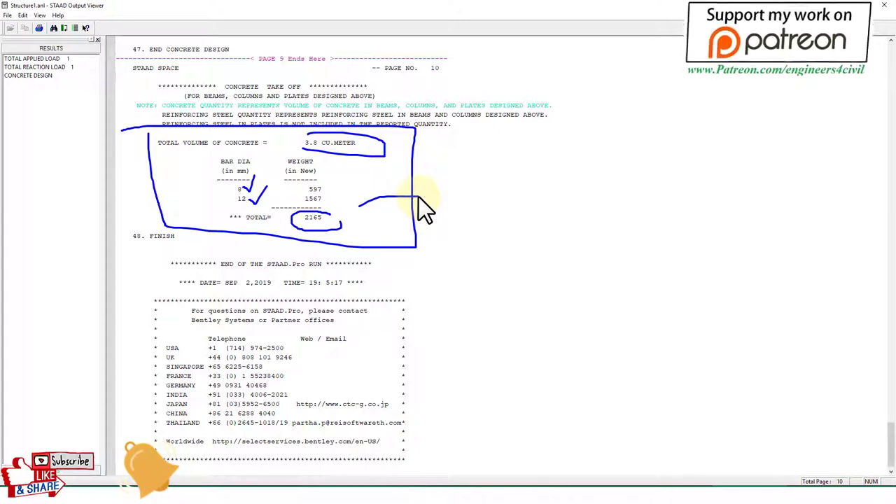
left_click_drag(363, 147, 531, 107)
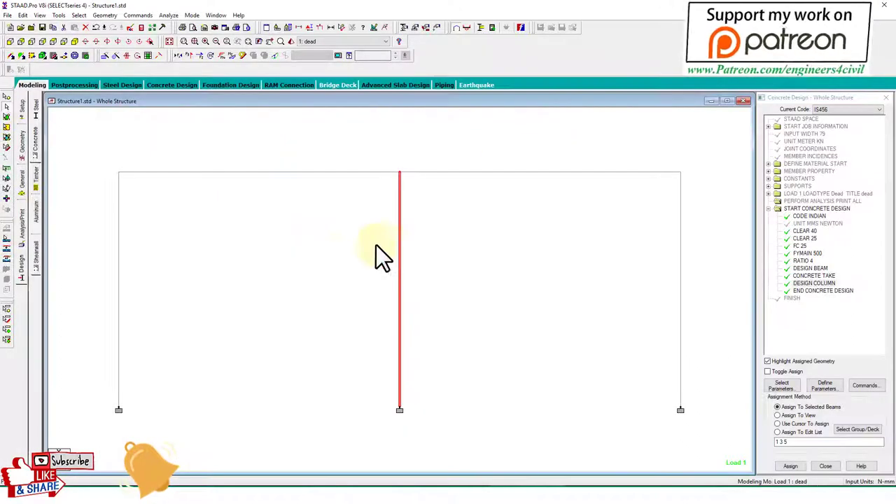
left_click(306, 253)
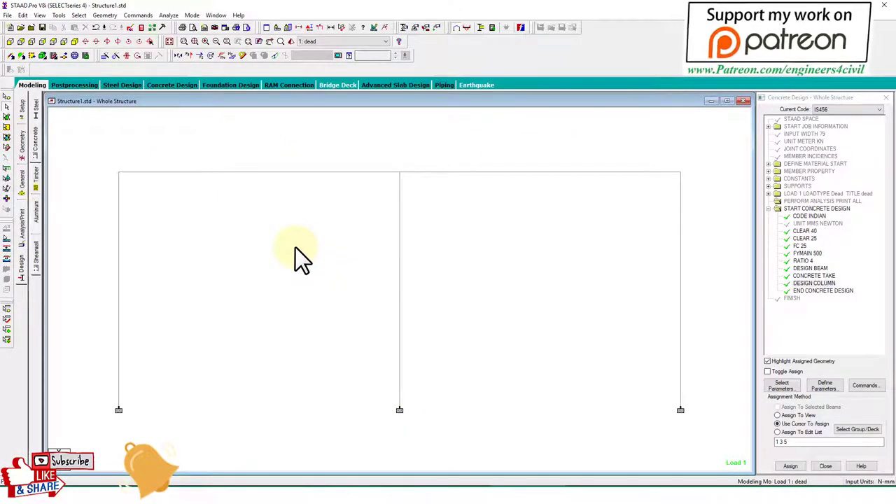